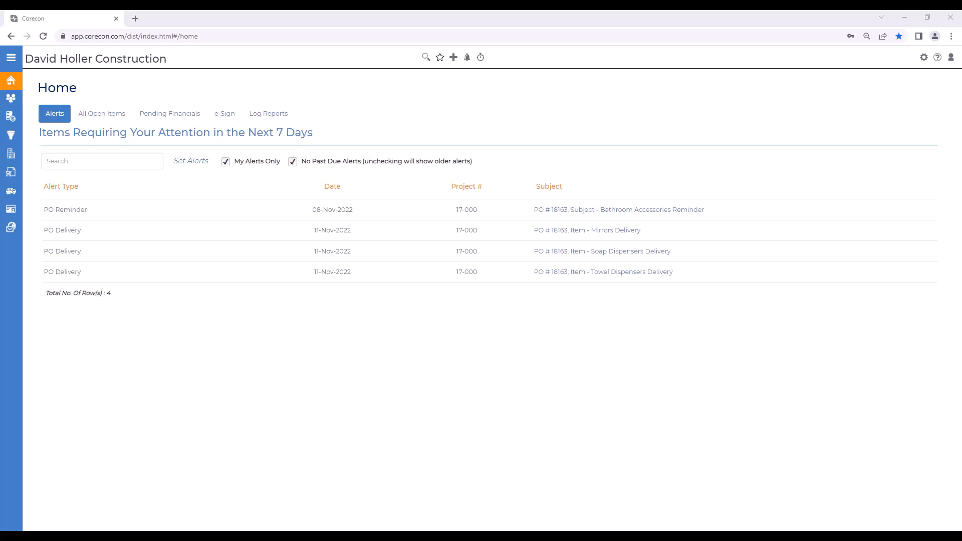
Review the E-Sign settings for the DocuSign account and enabled features, and read through the E-Sign Overview (DocuSign Integration) help page.
left_click(925, 58)
left_click(21, 210)
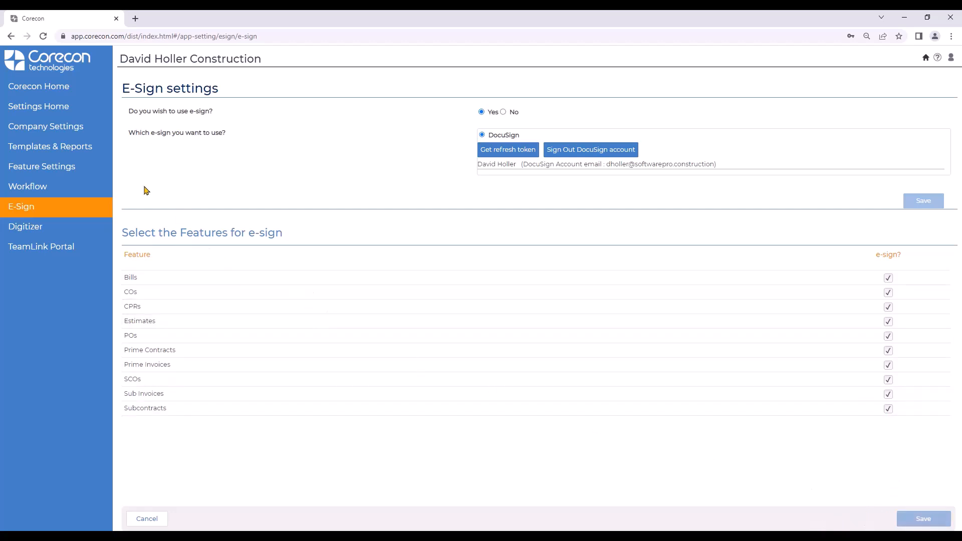
left_click(25, 92)
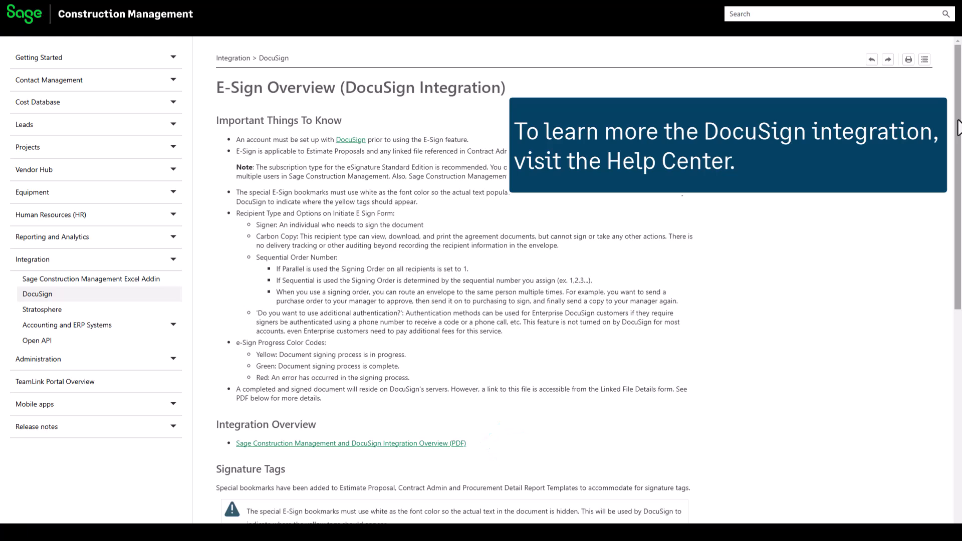
left_click_drag(958, 128, 945, 356)
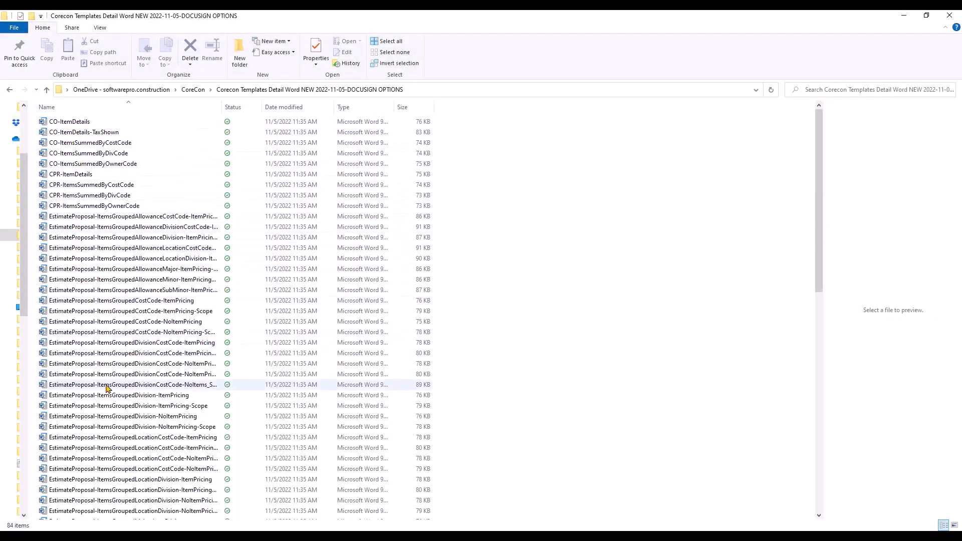
Open the PO Word template from the Corecon Templates Detail Word NEW 2022-11-05-DOCUSIGN OPTIONS folder.
scroll(118, 399, "down", 5)
scroll(118, 399, "down", 10)
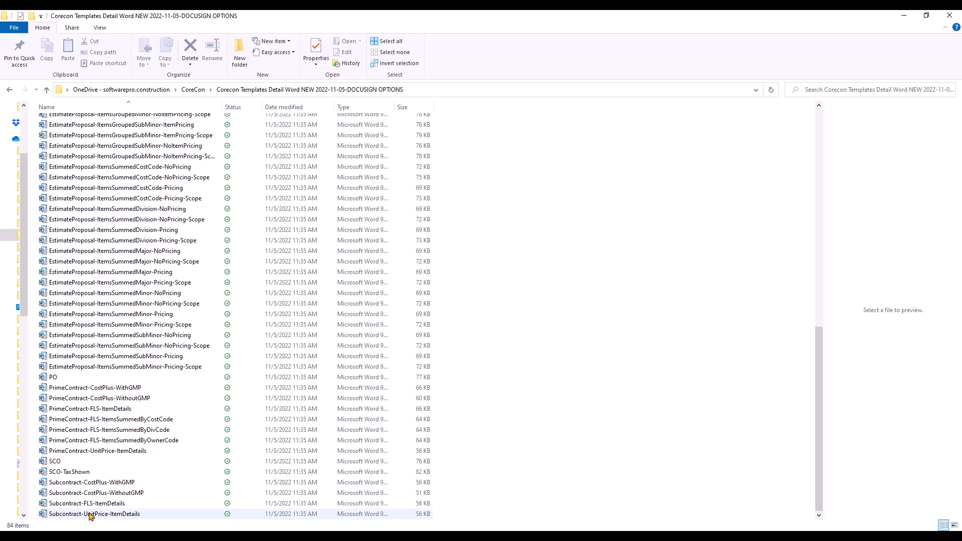
double_click(53, 378)
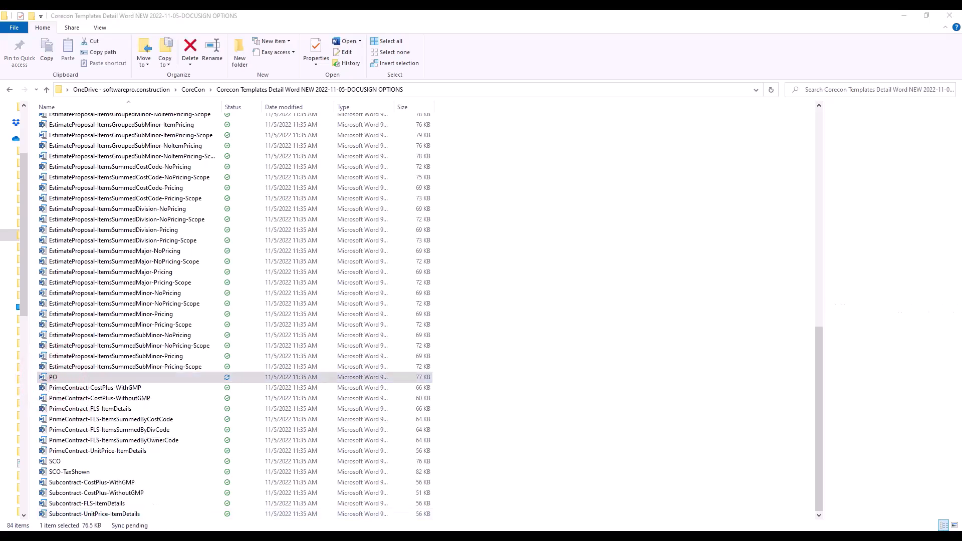
Examine the contact, signature and date bookmarks in the From (Prime Contractor) and To (Supplier) signature blocks of the purchase order template.
scroll(571, 359, "down", 3)
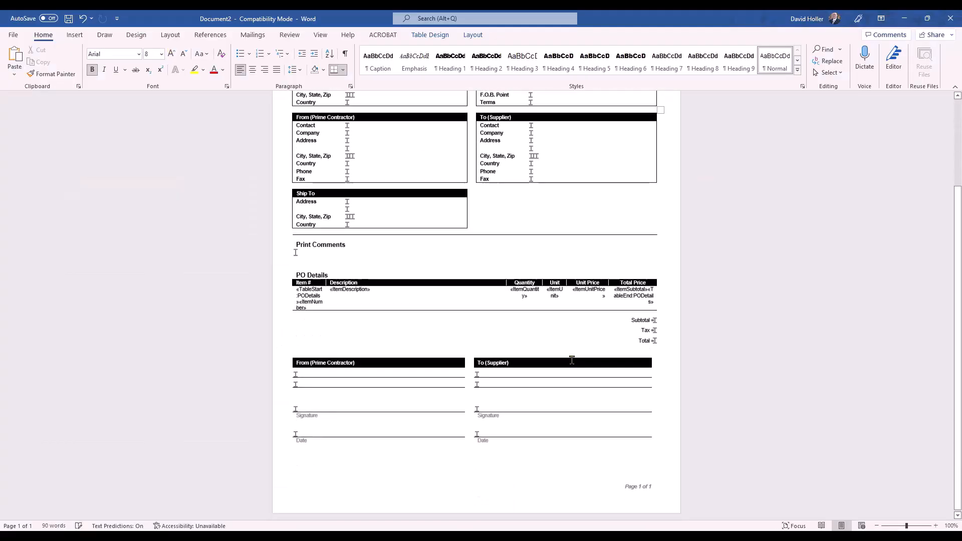
left_click(296, 372)
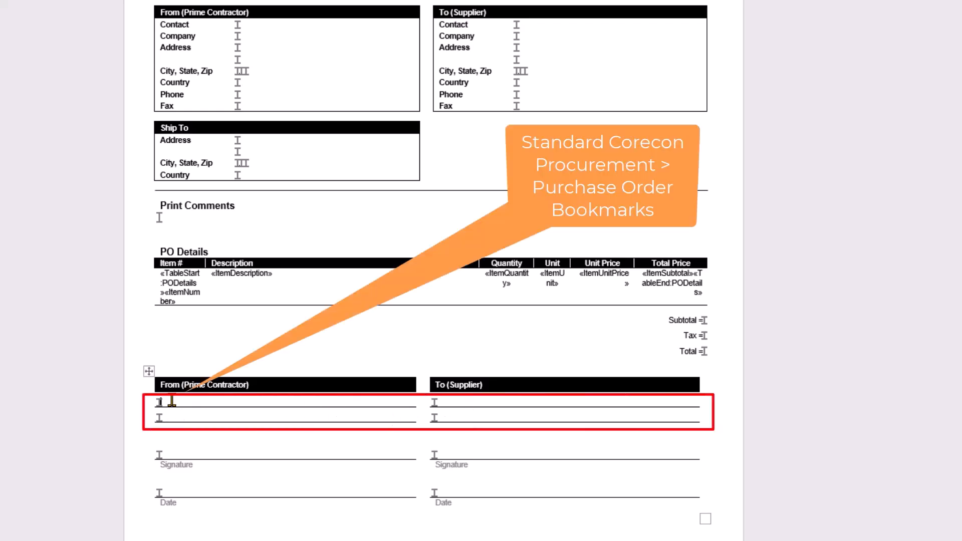
left_click(163, 455)
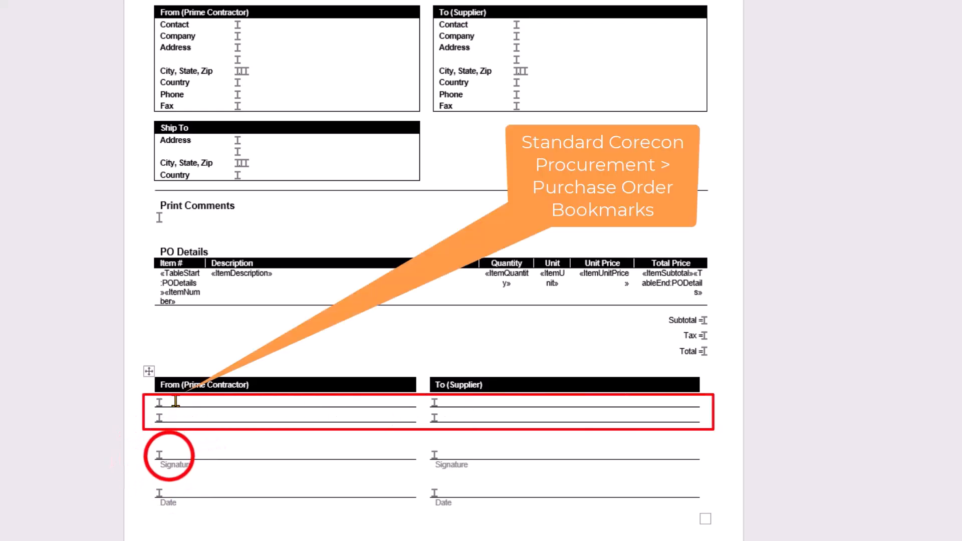
left_click(179, 495)
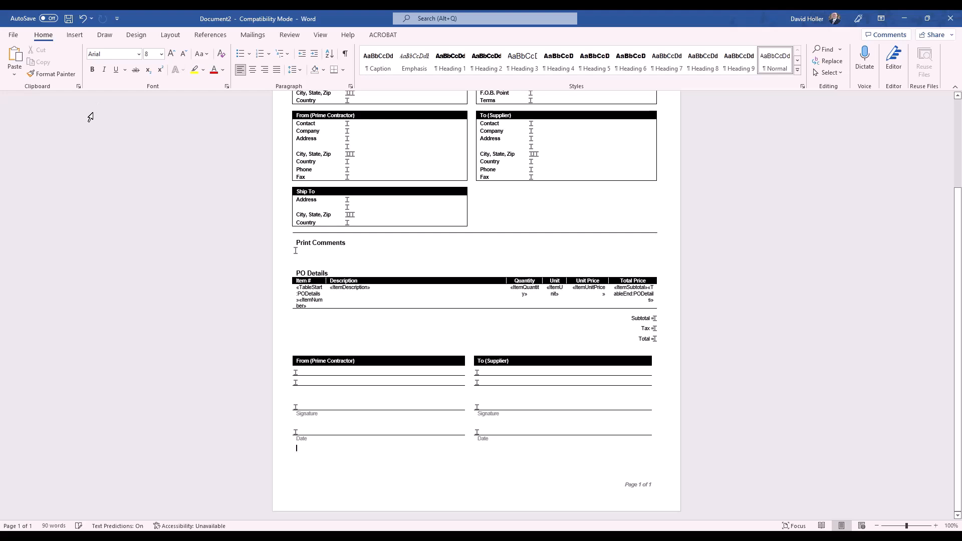
left_click(296, 404)
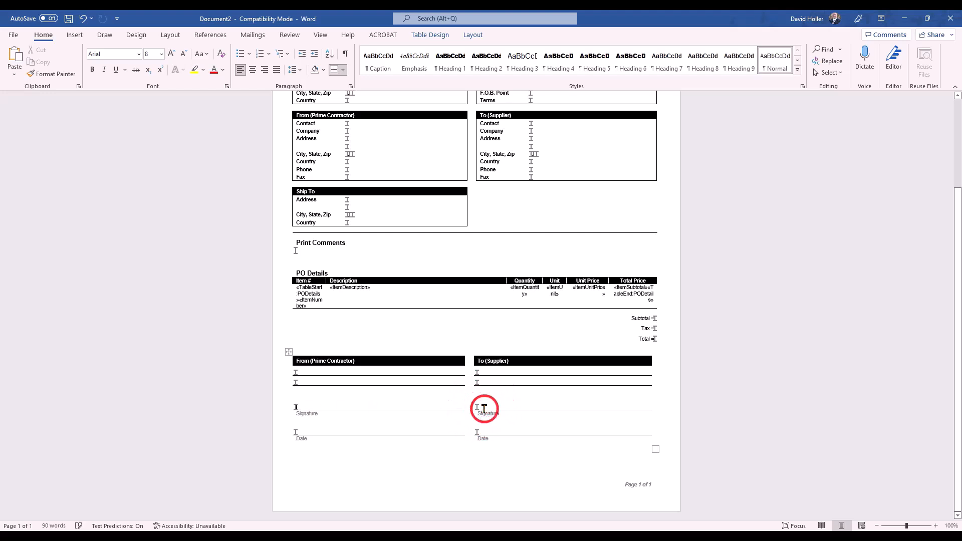
left_click(494, 435)
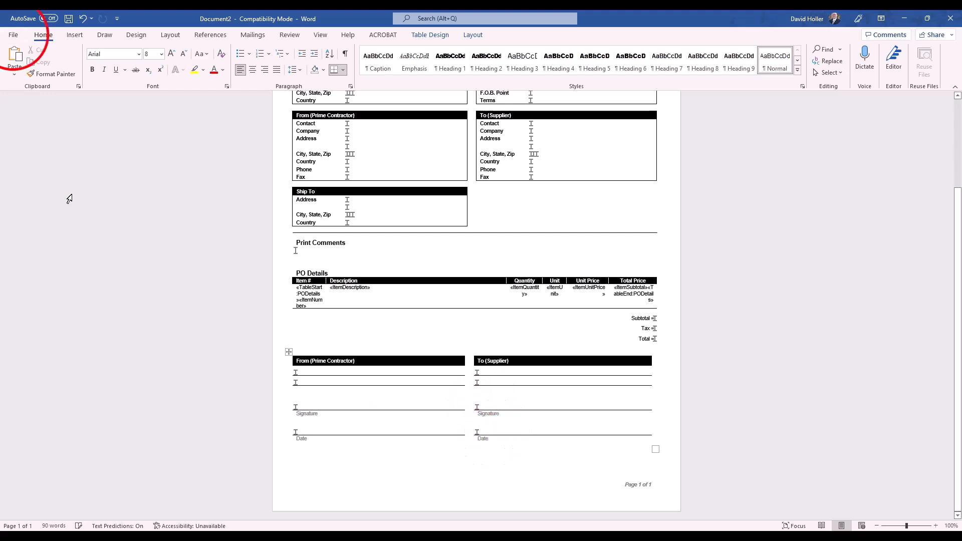
Check in the advanced Word options that Show bookmarks is enabled for document content, and confirm the options.
left_click(14, 38)
left_click(22, 517)
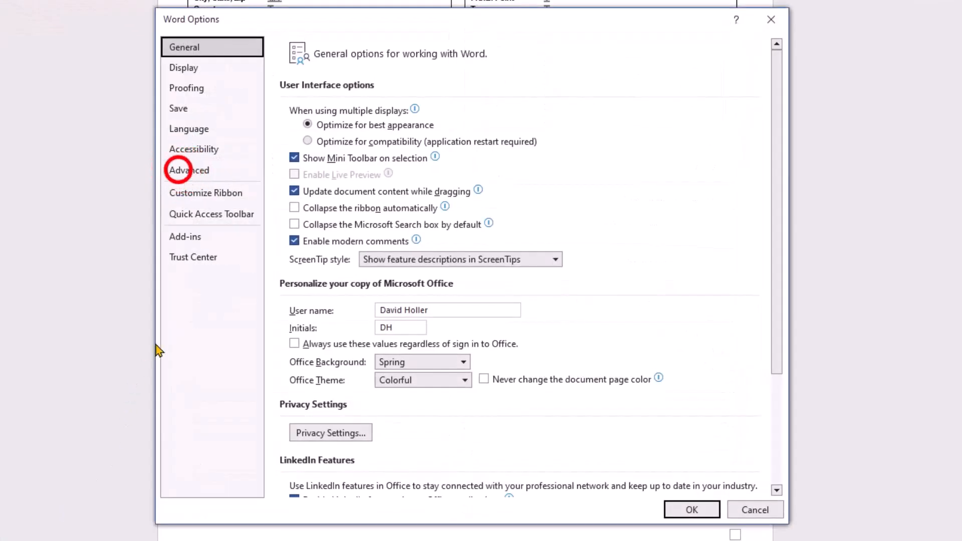
left_click(181, 170)
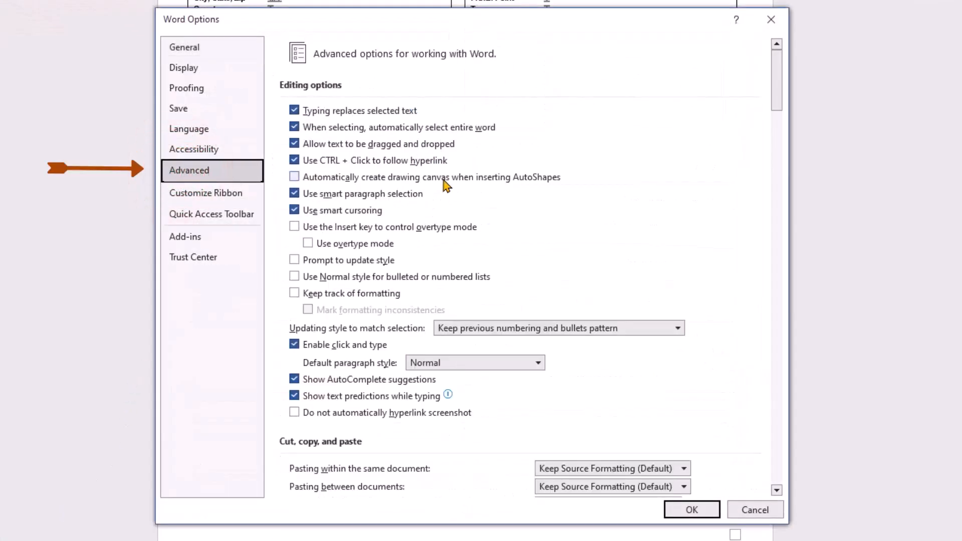
scroll(373, 293, "down", 15)
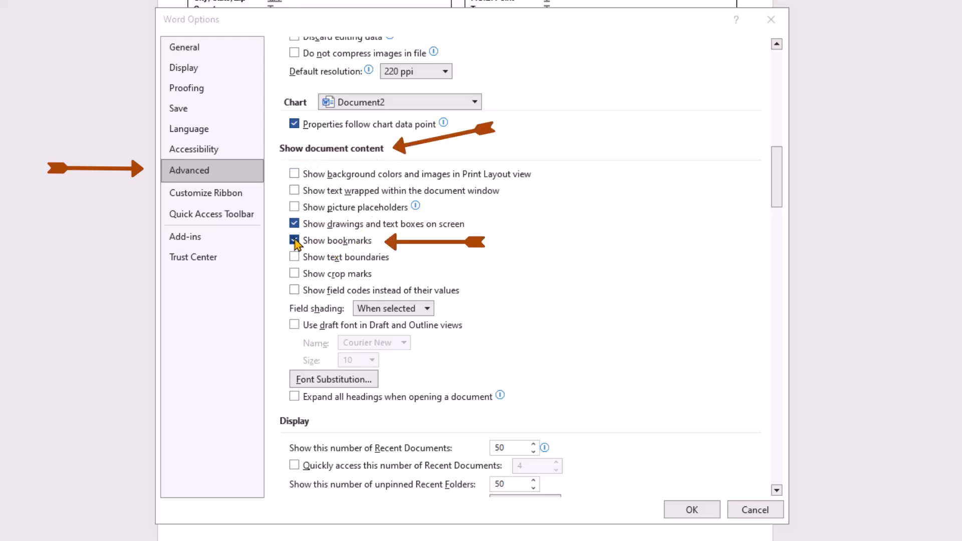
left_click(693, 513)
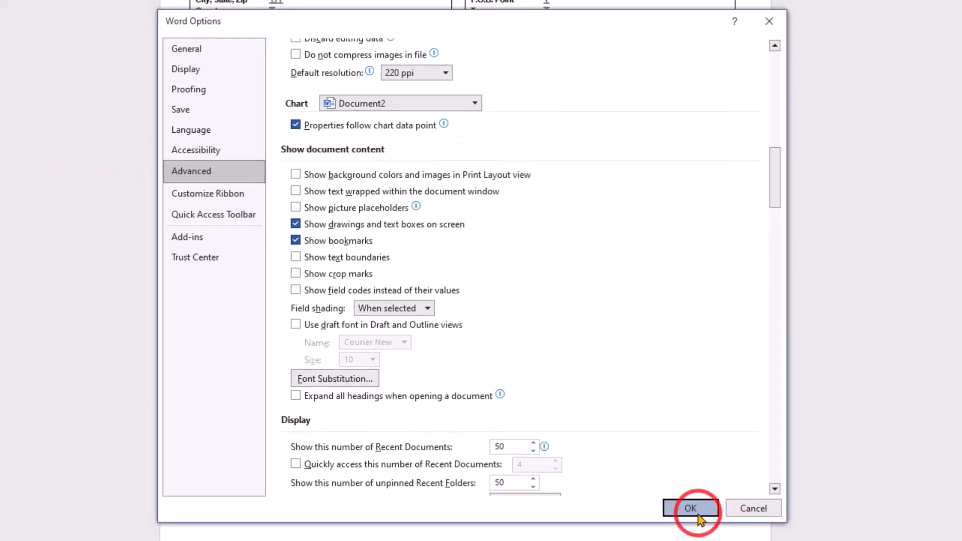
Look up the name of the bookmark on the From (Prime Contractor) signature line, and leave the bookmark list unchanged.
scroll(444, 376, "up", 3)
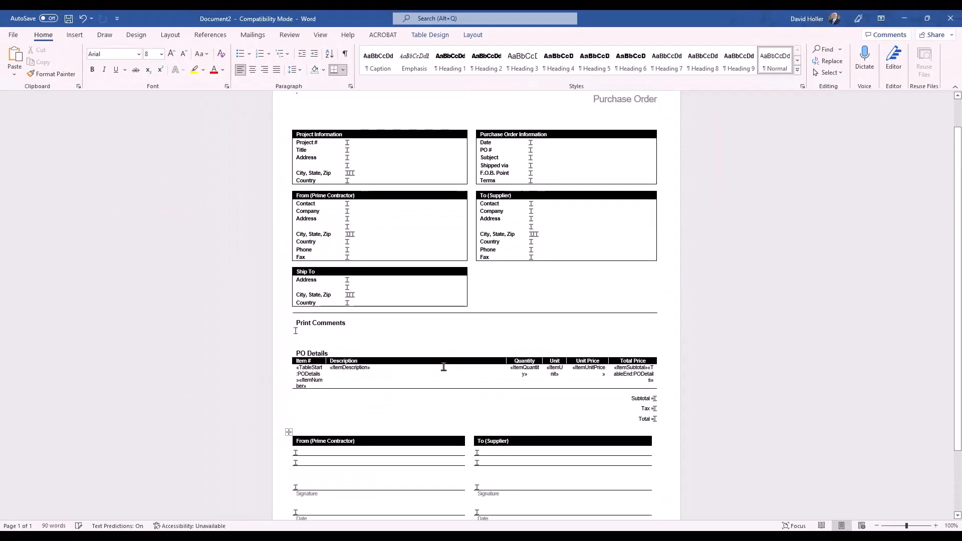
scroll(310, 449, "down", 1)
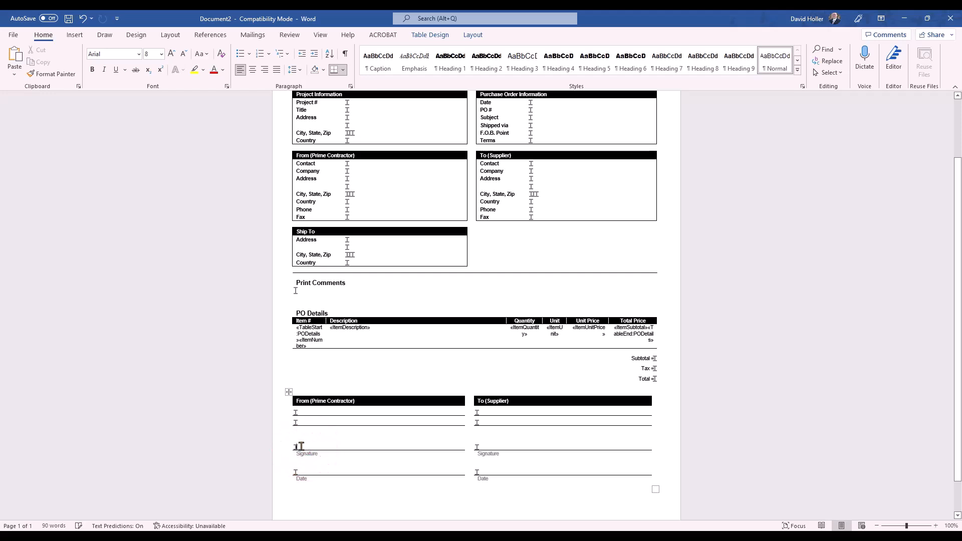
left_click(75, 35)
left_click(471, 55)
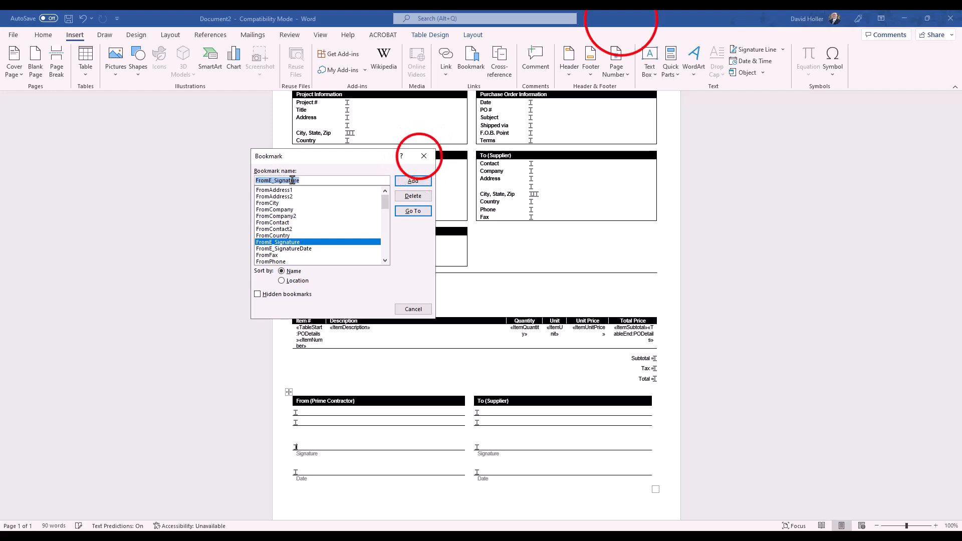
left_click(424, 155)
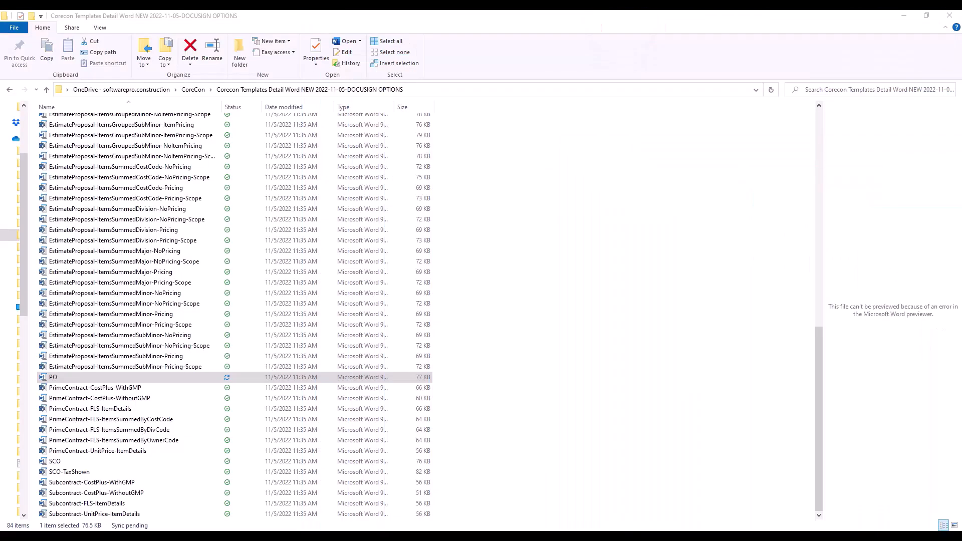
Minimize the template folder window and bring the Word purchase order template back to full screen to view its signature block.
left_click(905, 15)
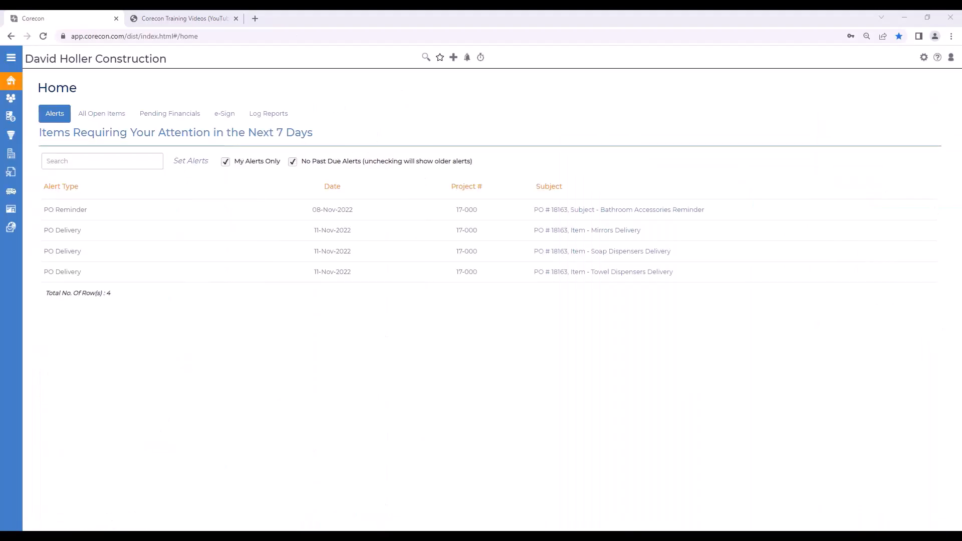
left_click_drag(961, 185, 516, 31)
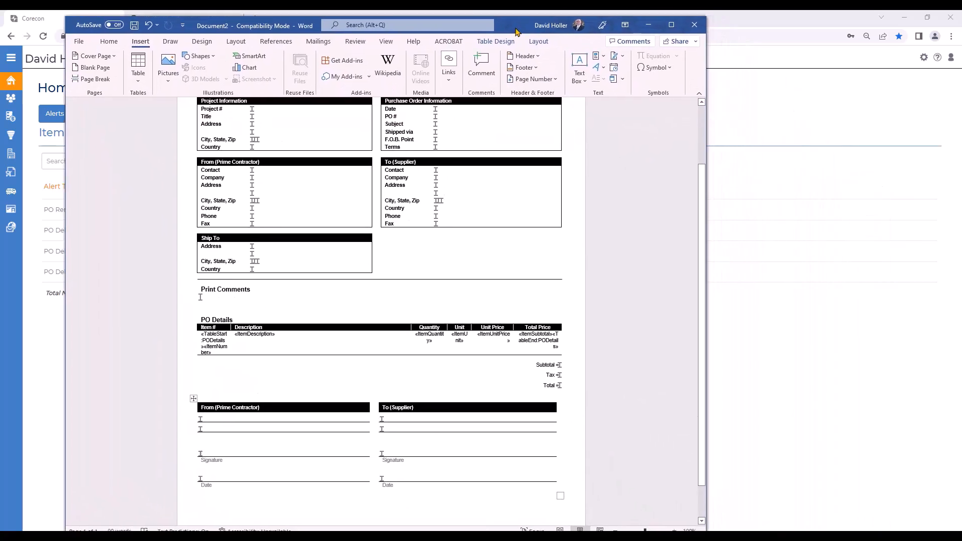
left_click(672, 24)
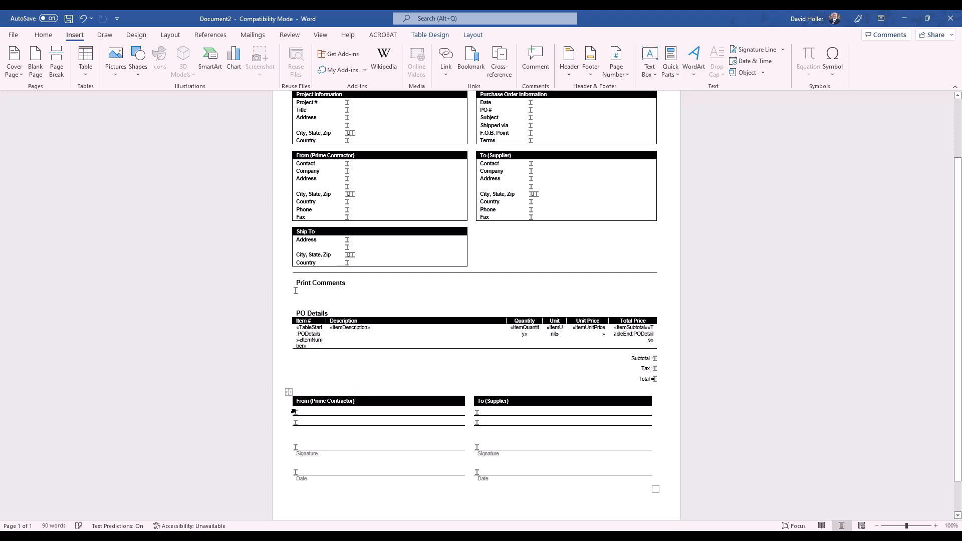
left_click_drag(291, 381, 459, 492)
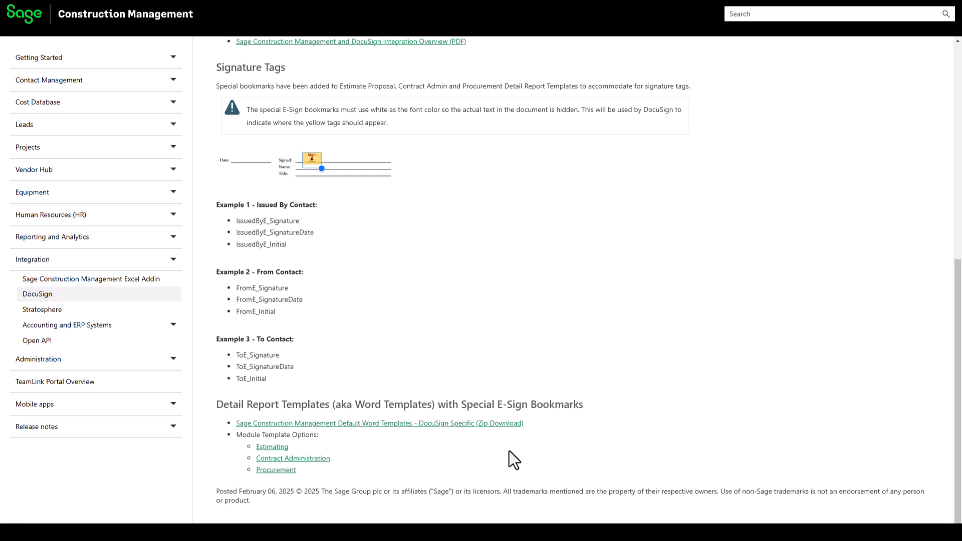
Open the Procurement module's Purchase Order (PO) template help page and examine the special e-Sign bookmarks for the From and To contacts.
left_click(282, 471)
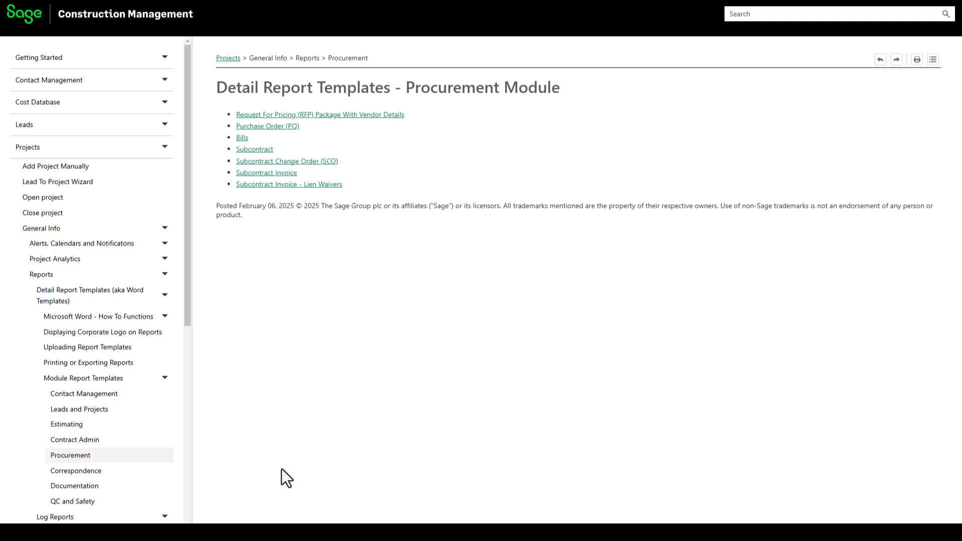
left_click(281, 127)
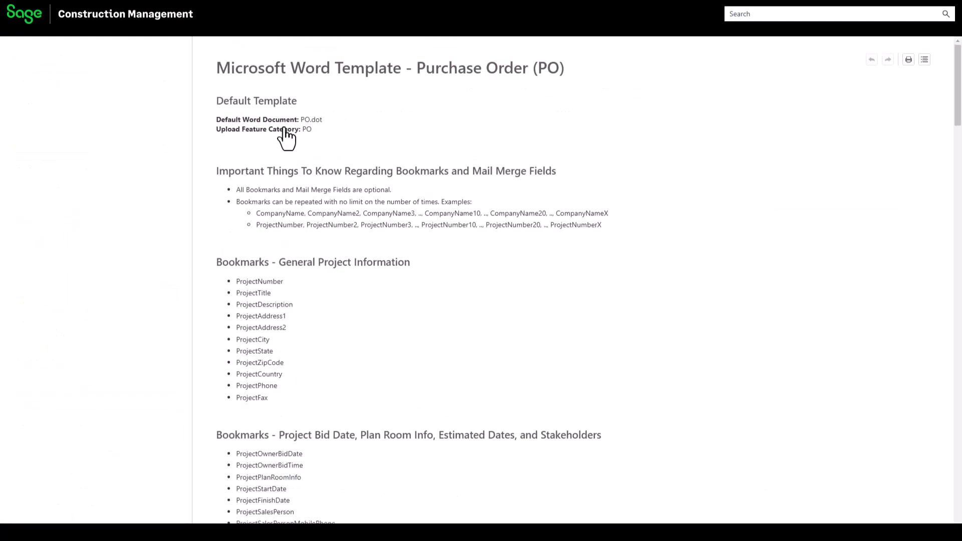
left_click_drag(958, 99, 959, 297)
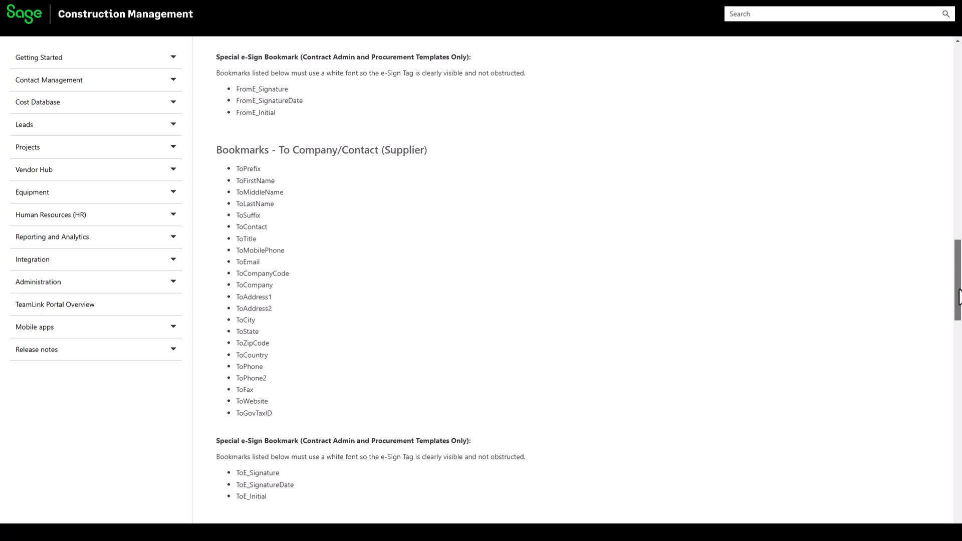
left_click_drag(958, 297, 958, 355)
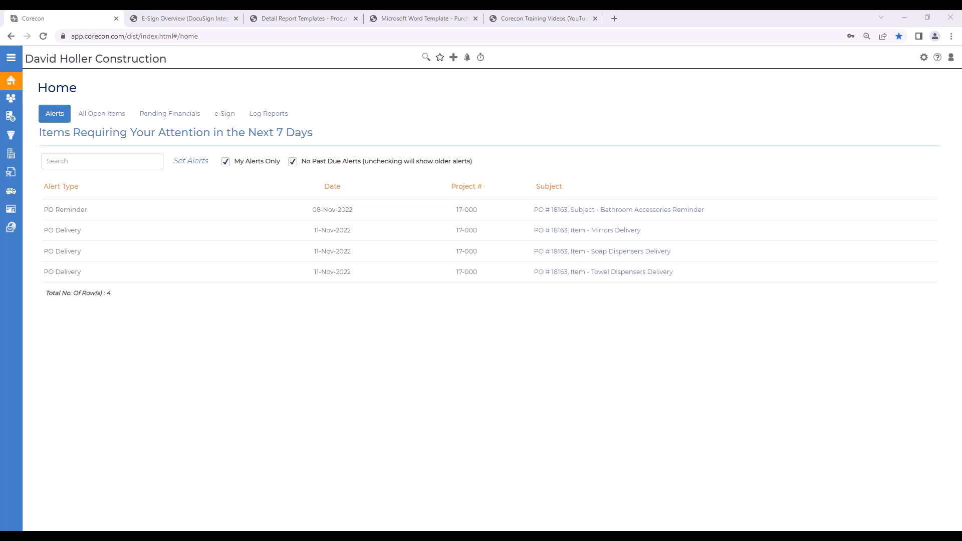
In Corecon, open the Pinnacle Specialties purchase order from the procurement section of the Yellow Sulfur Springs Elementary School Renovations project.
mouse_move(86, 232)
left_click(29, 155)
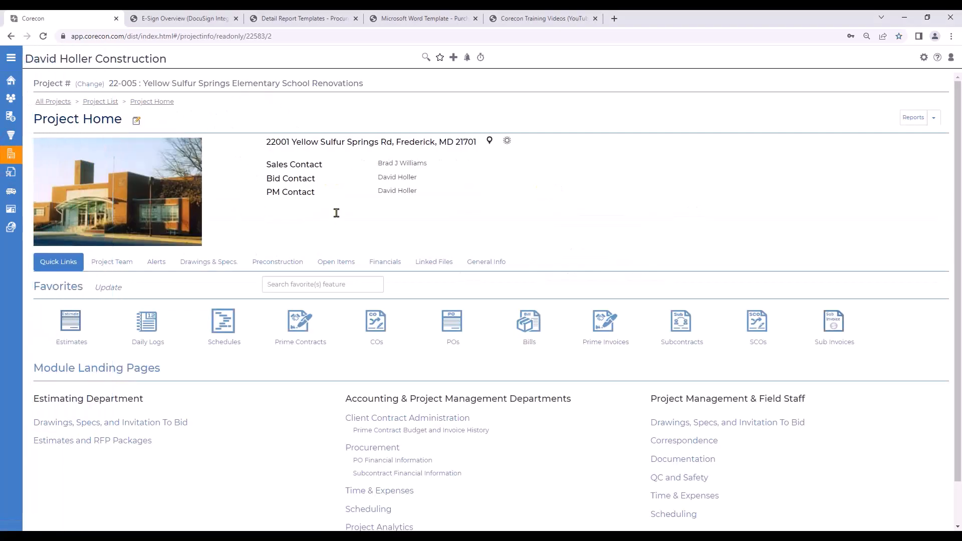
left_click(363, 451)
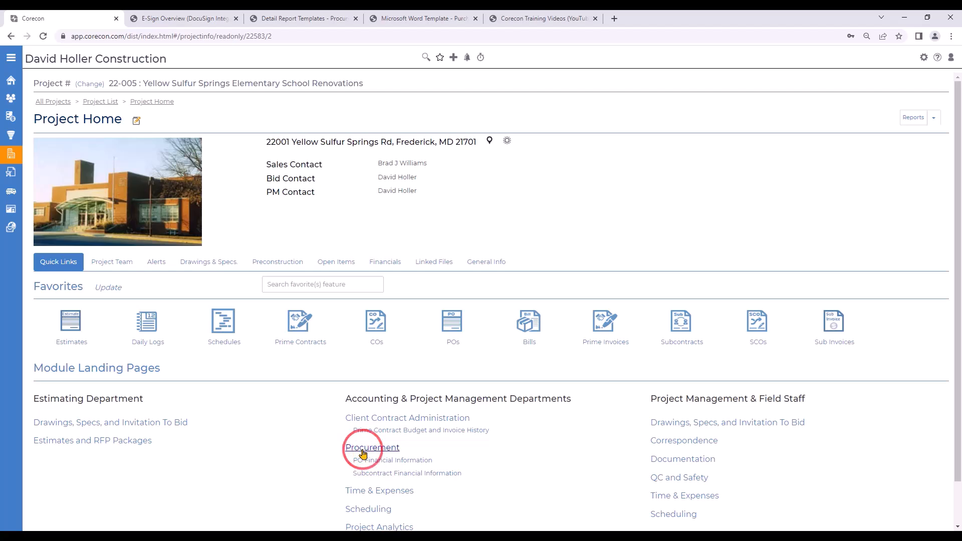
left_click(232, 418)
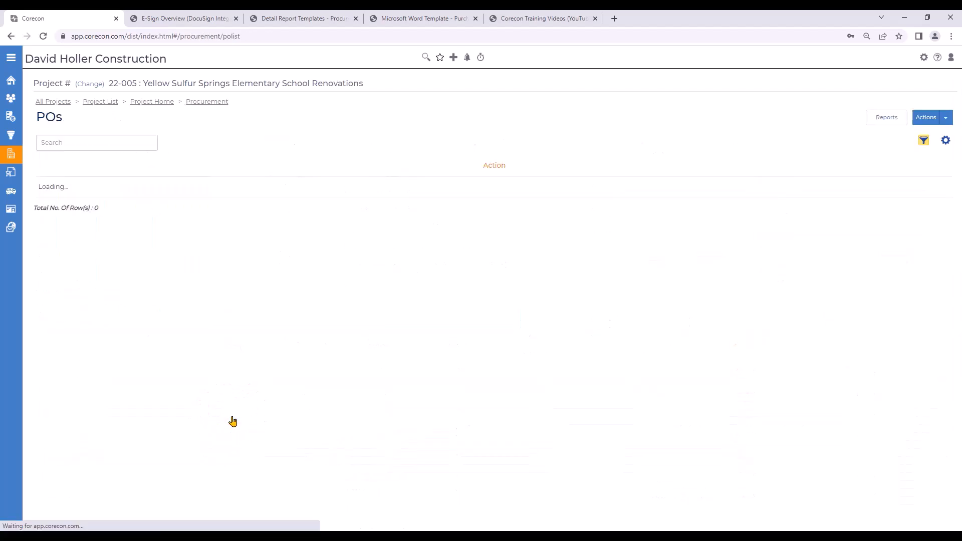
left_click(270, 187)
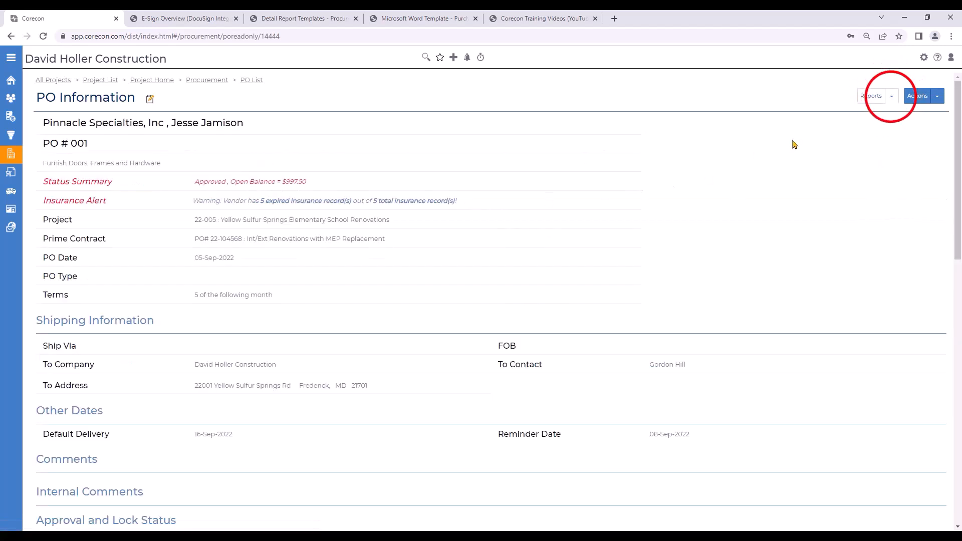
Generate the purchase order report with the 2022.2.2_CustomPO withTerms template, exported as PDF (Adobe Acrobat).
left_click(891, 96)
left_click(875, 117)
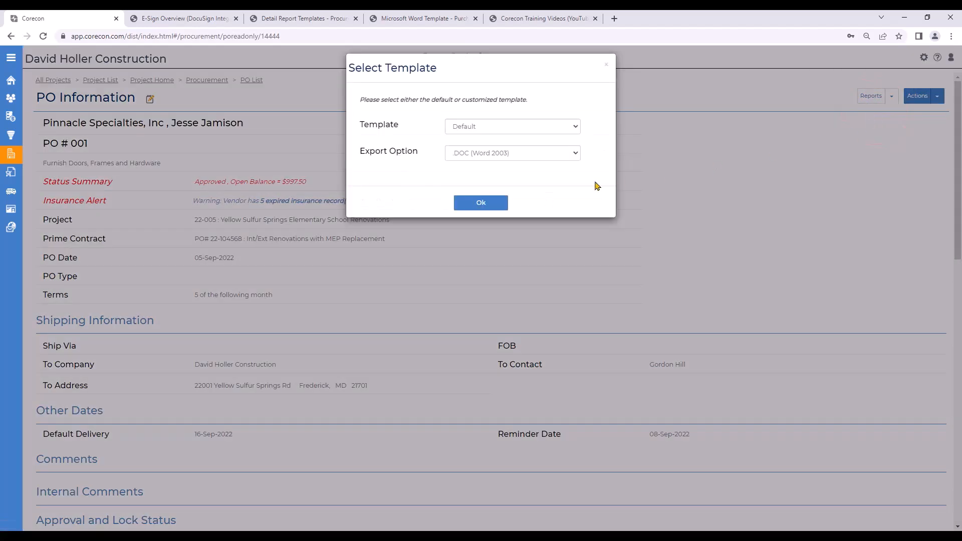
left_click(574, 125)
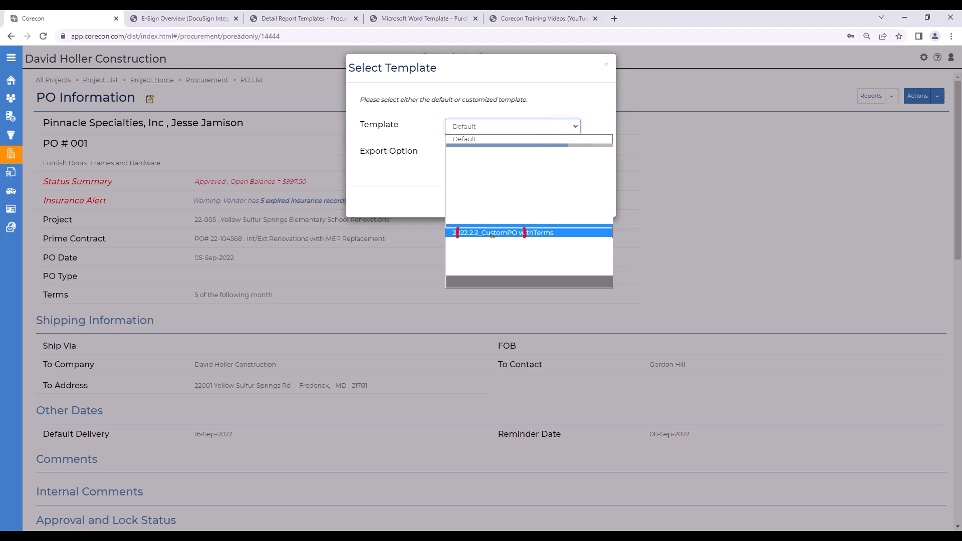
left_click(491, 233)
left_click(473, 153)
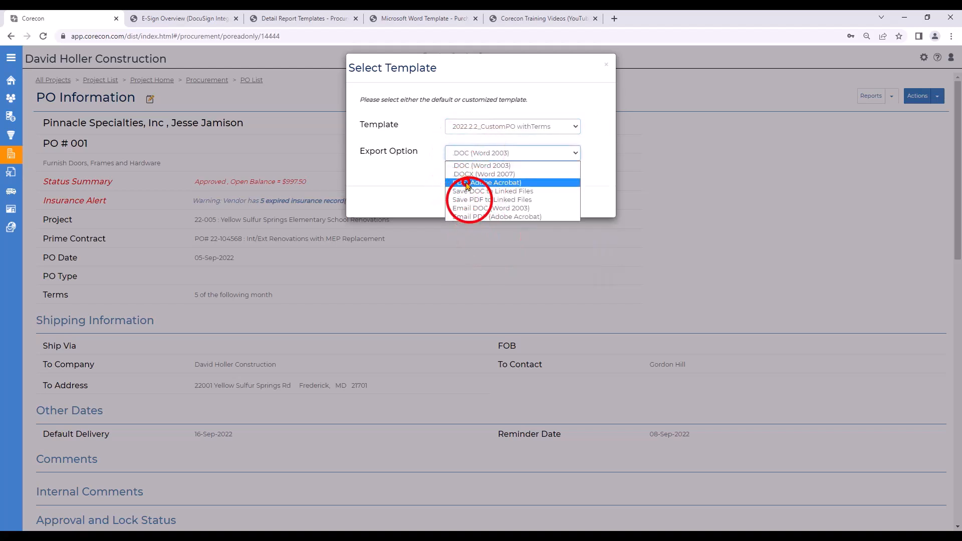
left_click(486, 182)
left_click(481, 202)
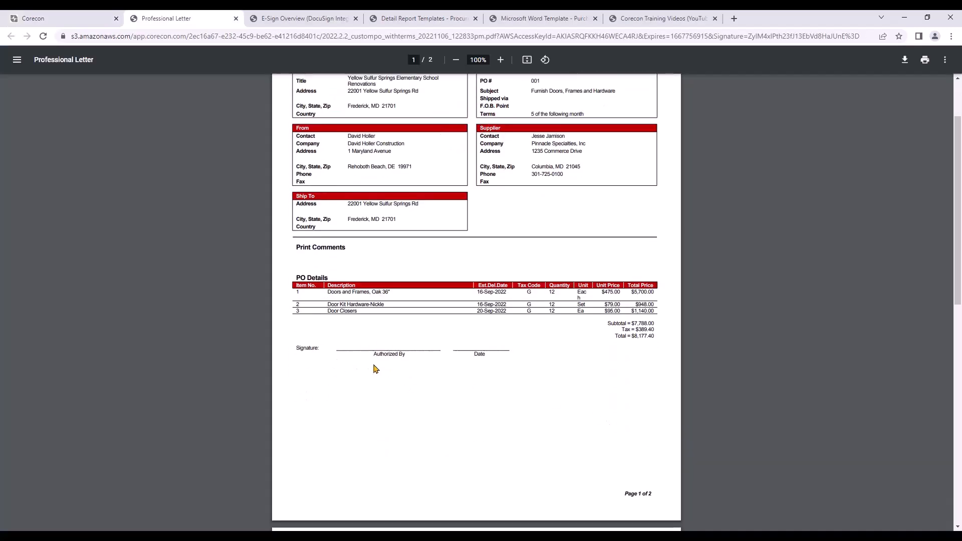
Review the generated purchase order PDF through its terms page and signature line, and close the PDF and the Select Template dialog.
scroll(538, 376, "up", 2)
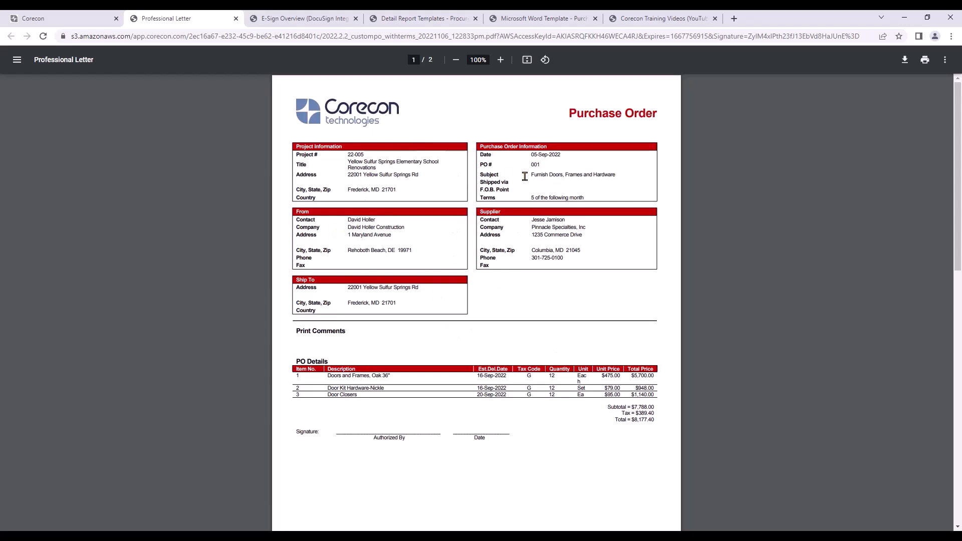
scroll(461, 368, "down", 10)
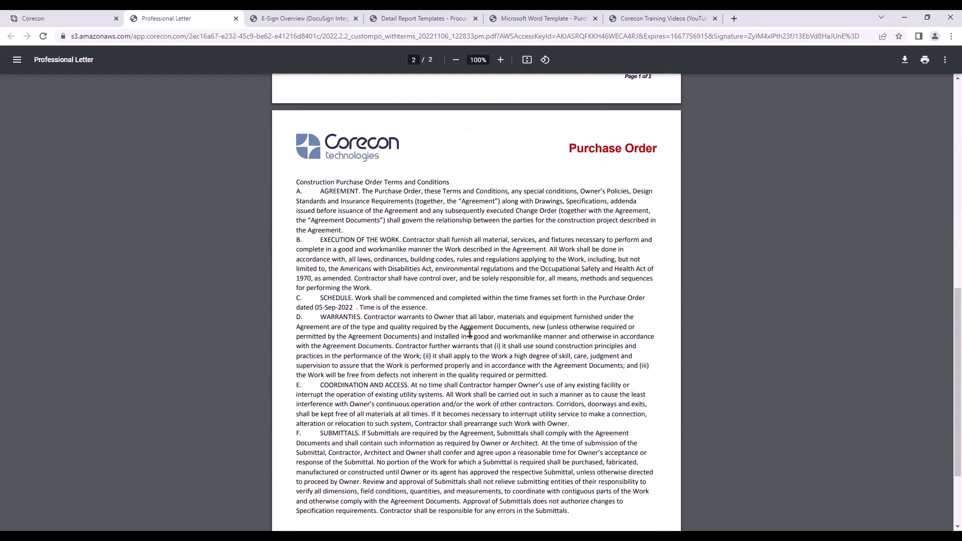
scroll(466, 338, "up", 10)
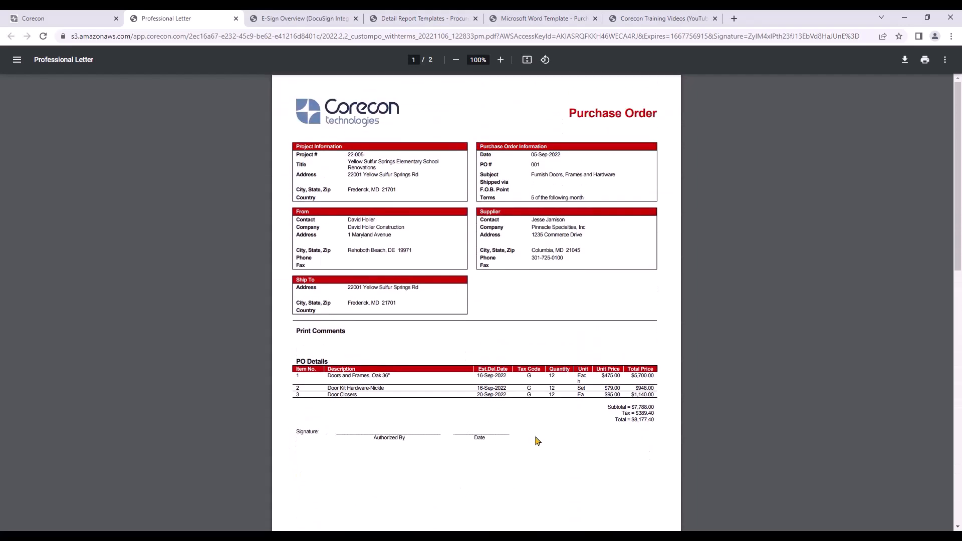
left_click(236, 18)
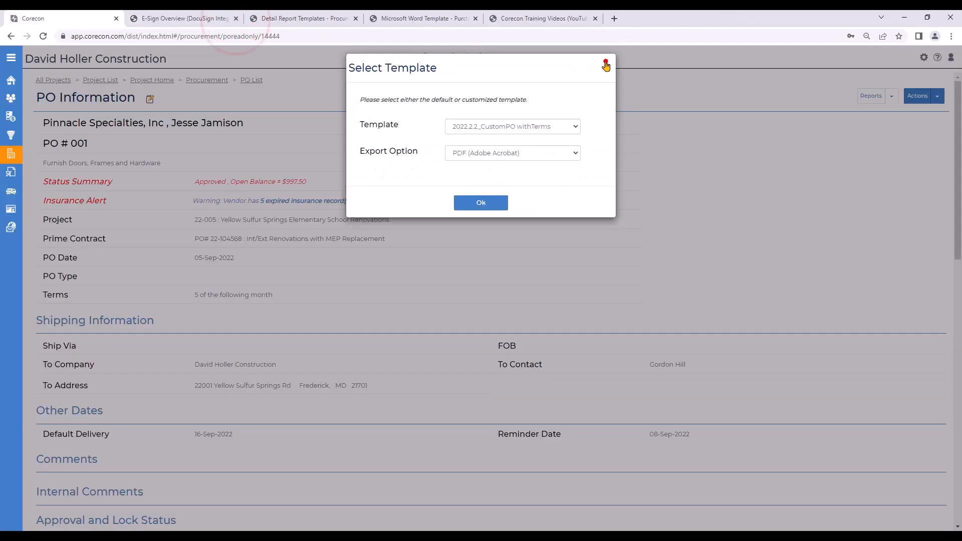
left_click(606, 66)
Download the 2022.2.2_CustomPO withTerms Word template from Corecon's detail report templates and open it in Word.
left_click(923, 57)
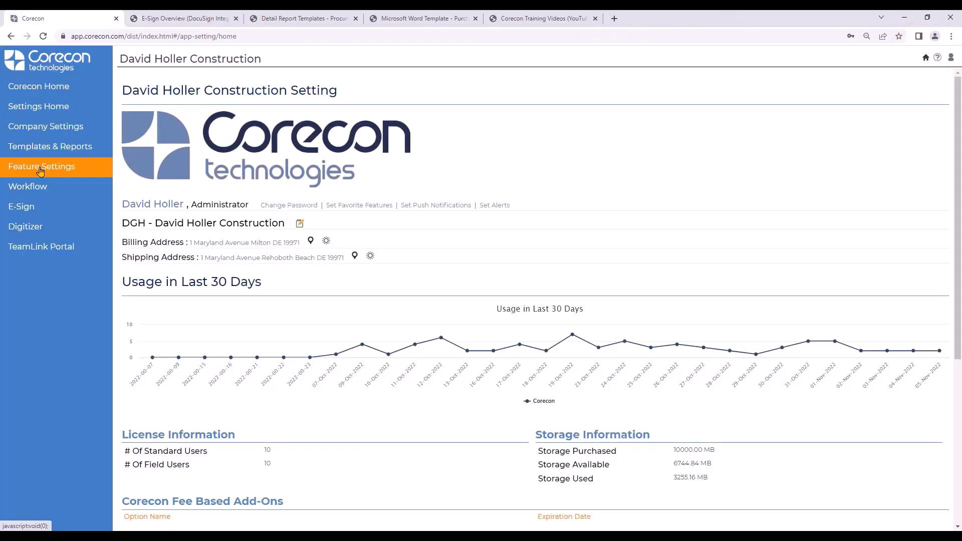
left_click(38, 145)
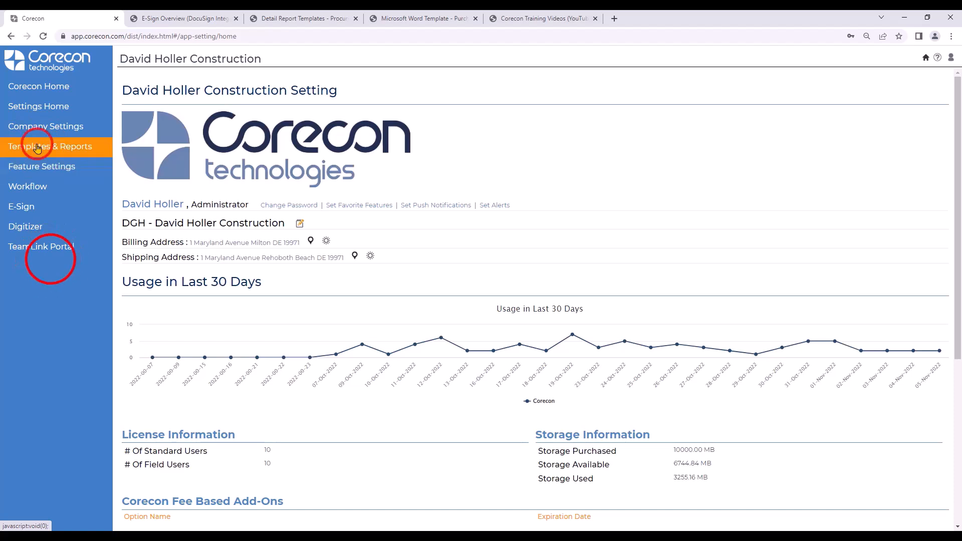
left_click(50, 259)
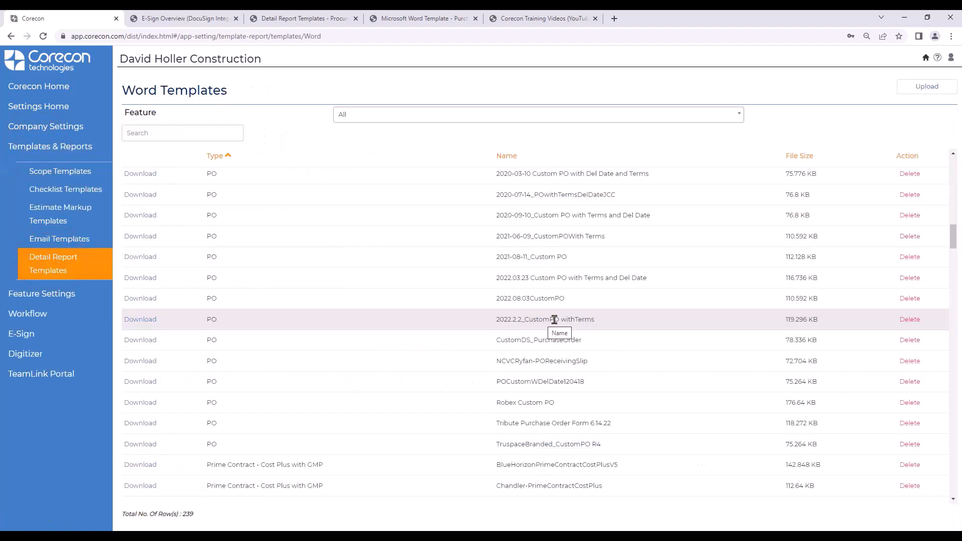
left_click(135, 320)
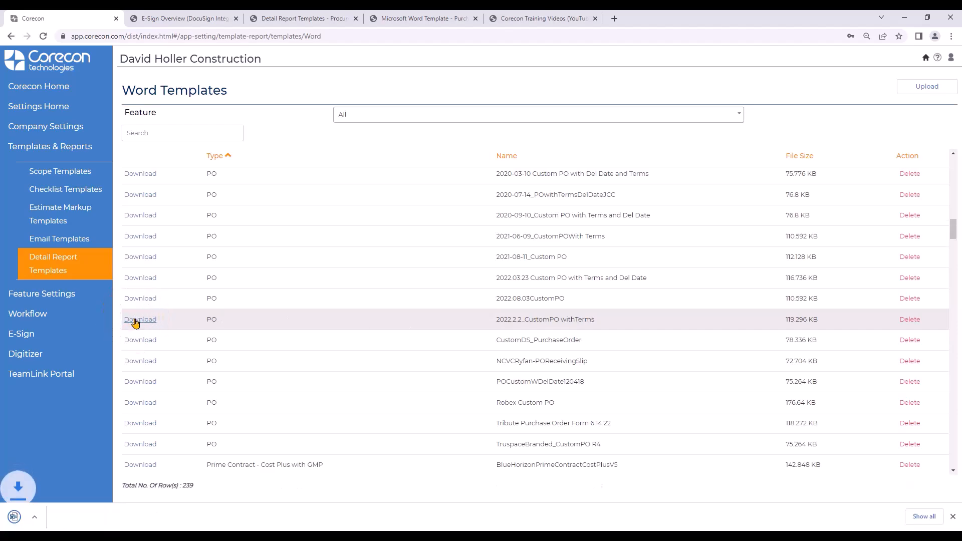
left_click(106, 517)
left_click(125, 453)
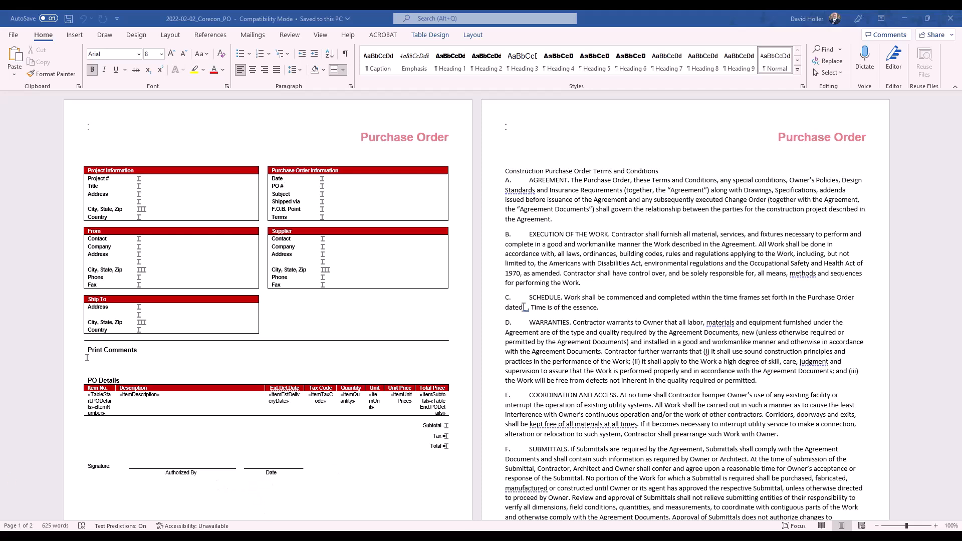
Copy the From (Prime Contractor) / To (Supplier) signature table below the totals in Document2.
left_click_drag(961, 351, 314, 30)
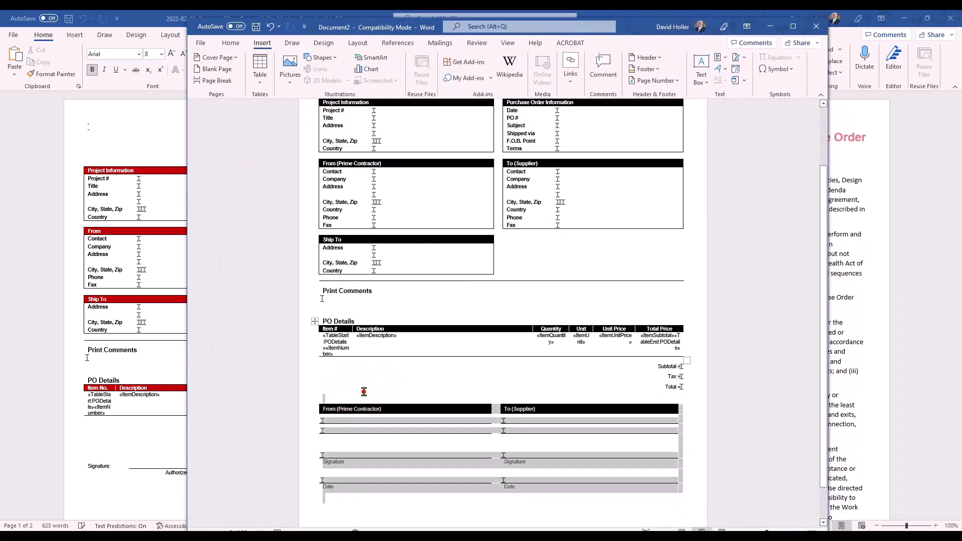
left_click(323, 390)
mouse_move(333, 395)
left_mouse_down()
mouse_move(515, 454)
mouse_move(589, 492)
left_mouse_up()
right_click(446, 388)
left_click(467, 230)
Paste the copied signature table with source formatting over the Signature, Authorized By and Date block in the 2022-02-02_Corecon_PO template.
left_click_drag(311, 23, 961, 201)
left_click(323, 471)
mouse_move(313, 471)
left_mouse_down()
mouse_move(200, 474)
mouse_move(93, 456)
left_mouse_up()
right_click(95, 456)
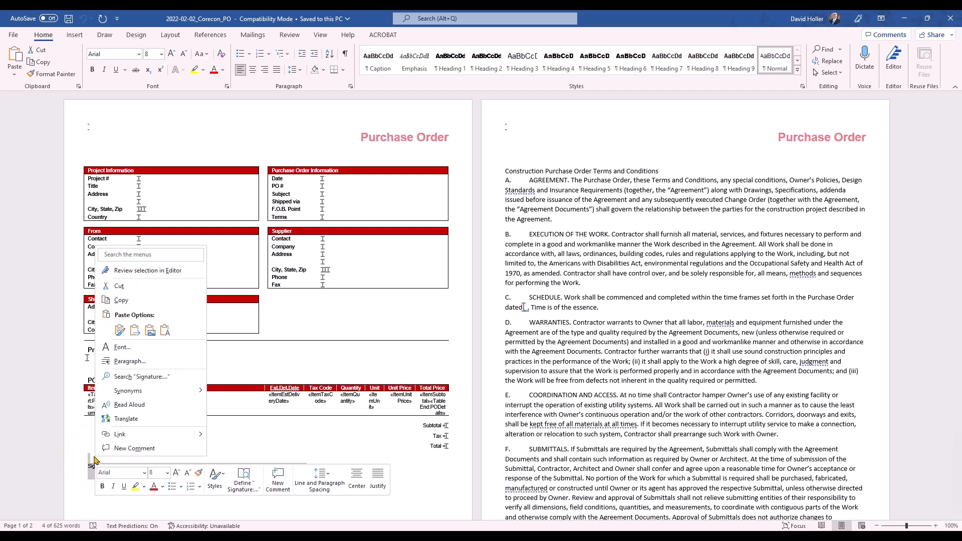
left_click(119, 330)
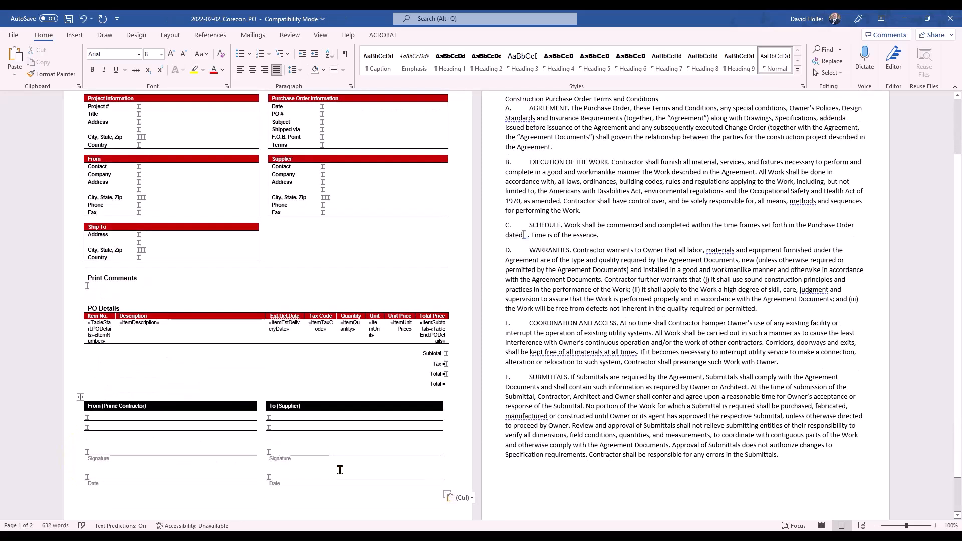
Examine the From (Prime Contractor) fields in the pasted table and check which bookmark sits on its Signature line.
left_click(95, 419)
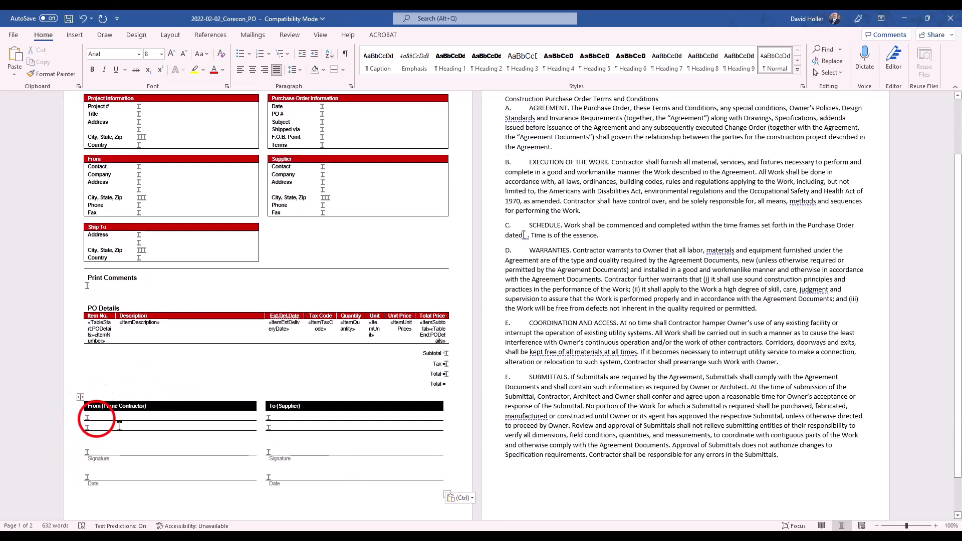
left_click(99, 428)
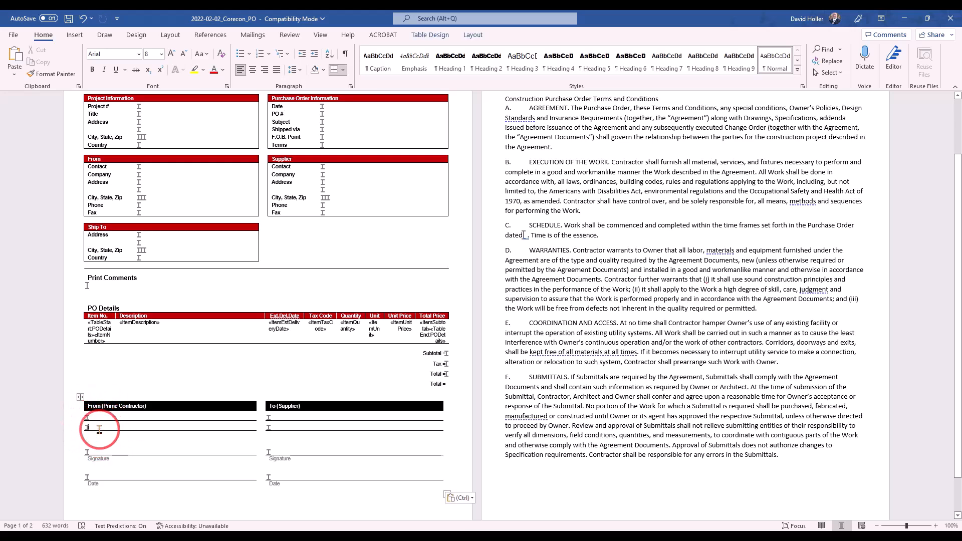
left_click(94, 453)
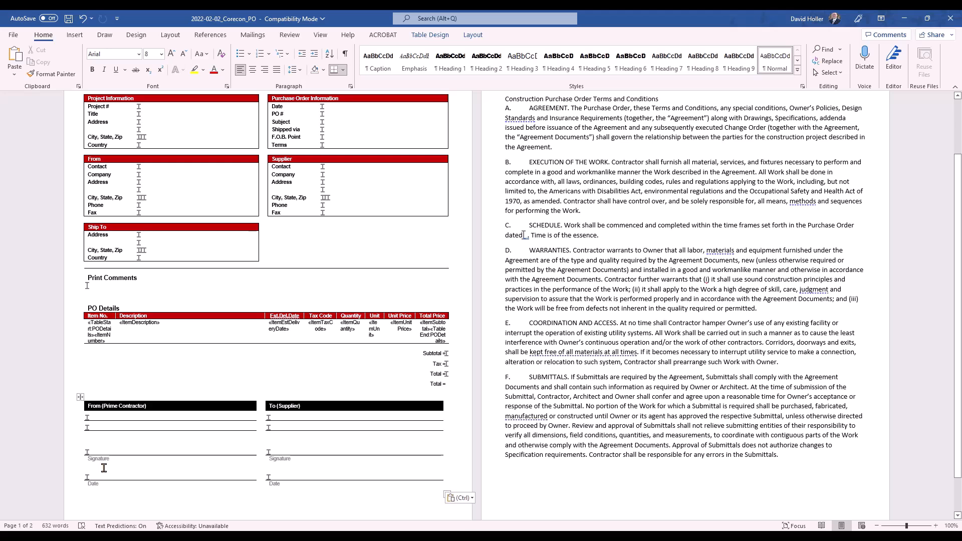
left_click(74, 35)
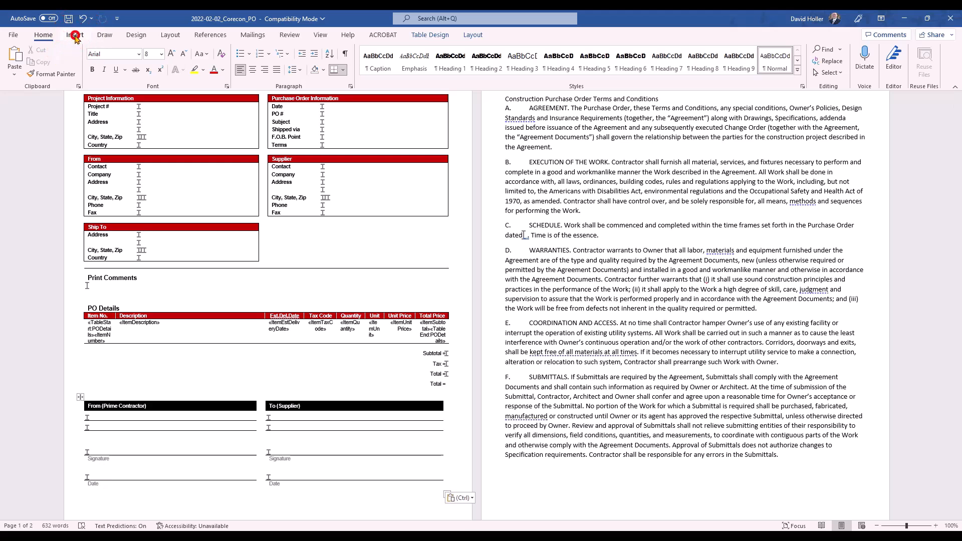
left_click(471, 57)
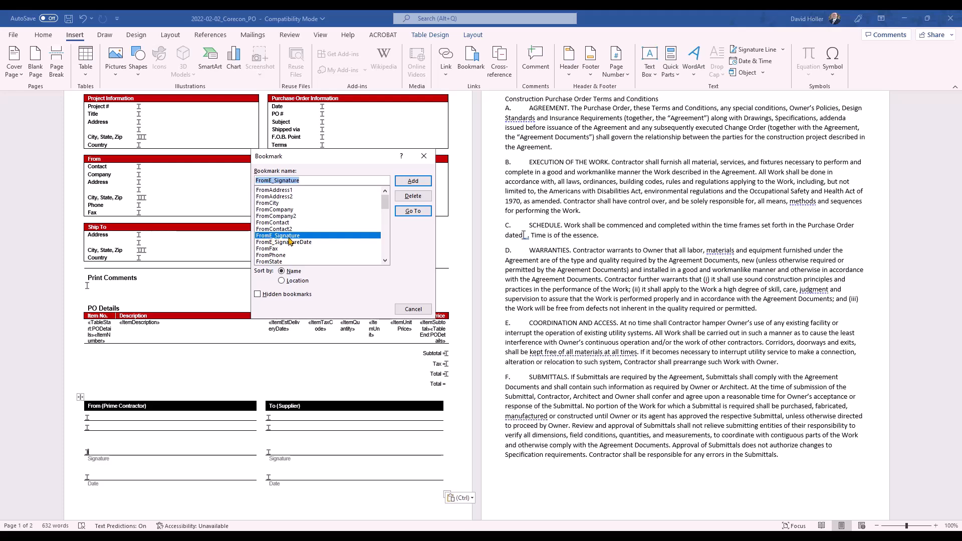
left_click(414, 309)
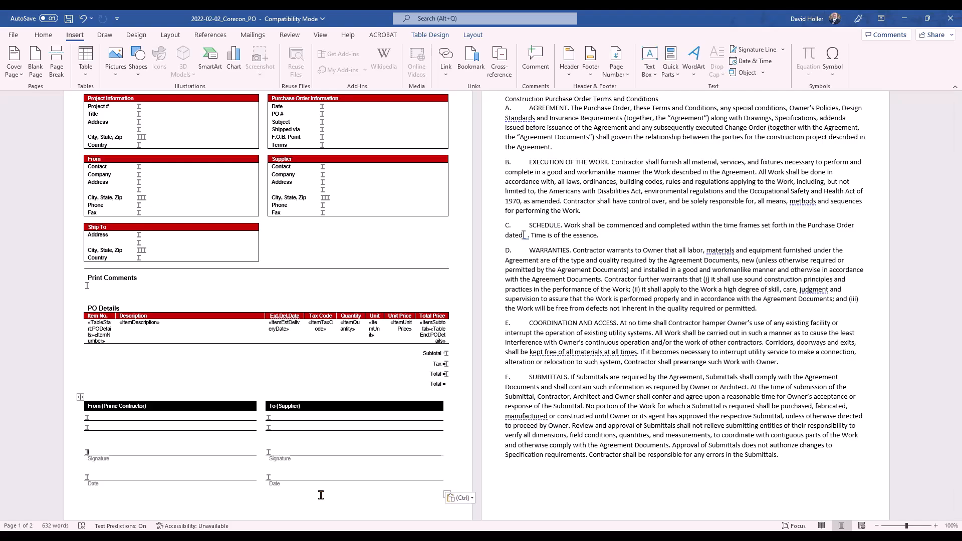
Undo the pasting of the signature table.
key("ctrl")
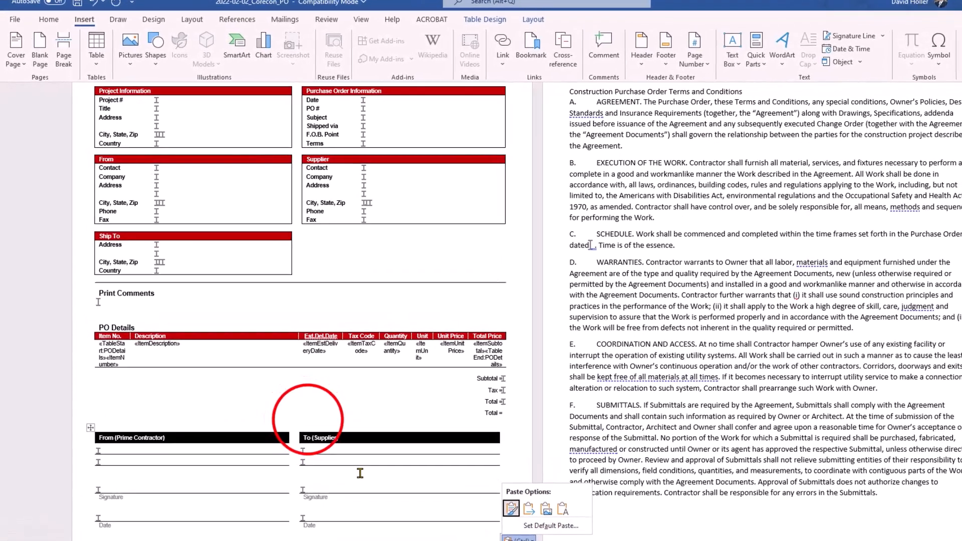
key("ctrl")
key("ctrl+z")
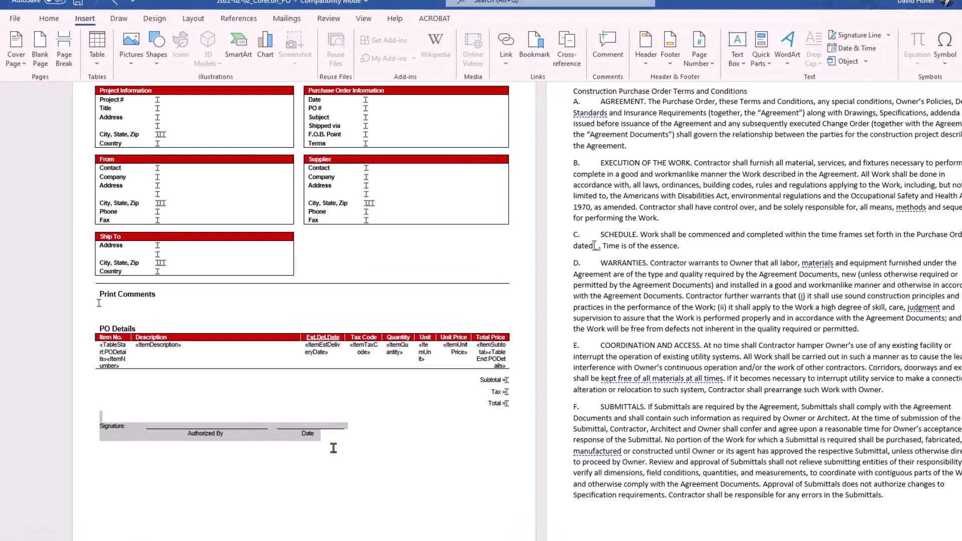
Delete the original signature block below the totals and insert a 5x5 table in its place.
key("Delete")
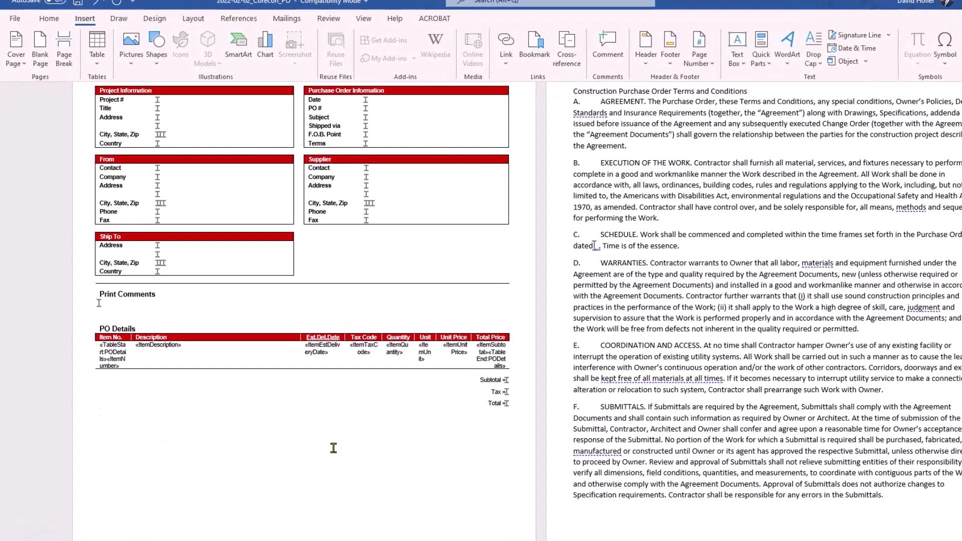
left_click(97, 53)
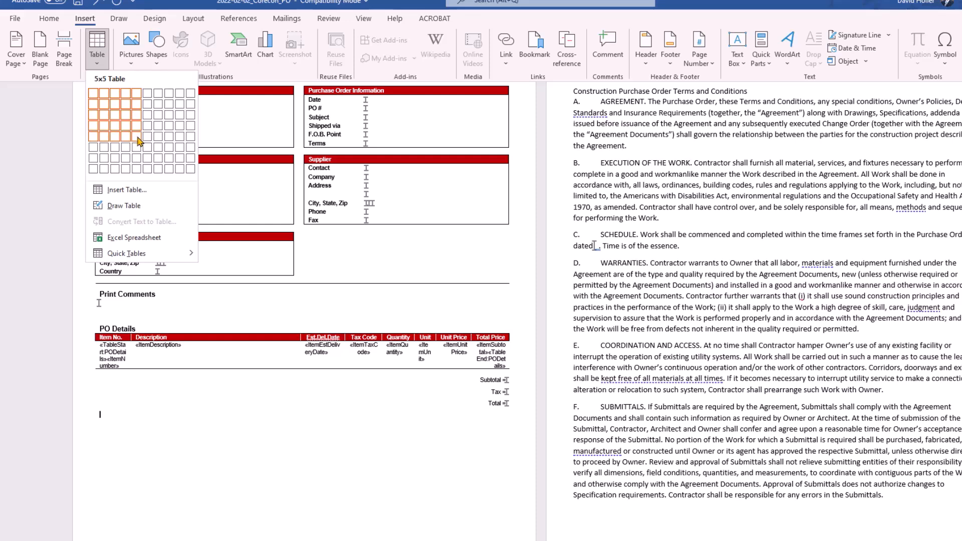
left_click(136, 137)
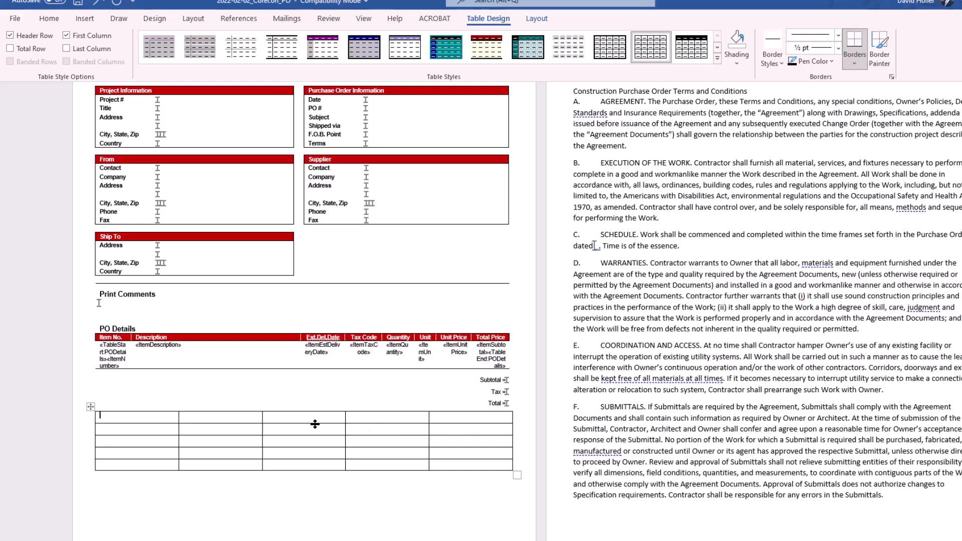
Merge the first two and the last two cells of the new table's top row, labelling them From (Prime Contractor) and To (Supplier).
left_click(112, 418)
left_click_drag(156, 412, 229, 421)
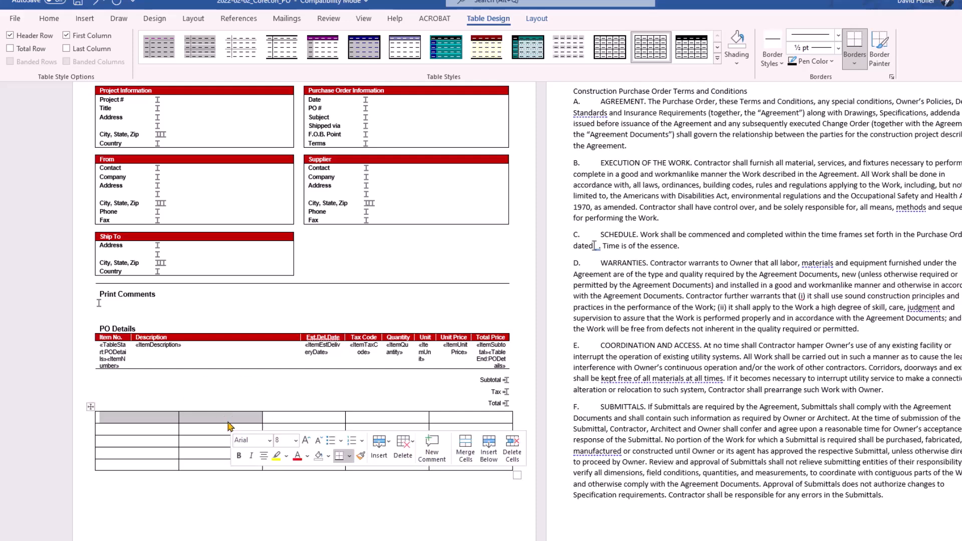
right_click(230, 418)
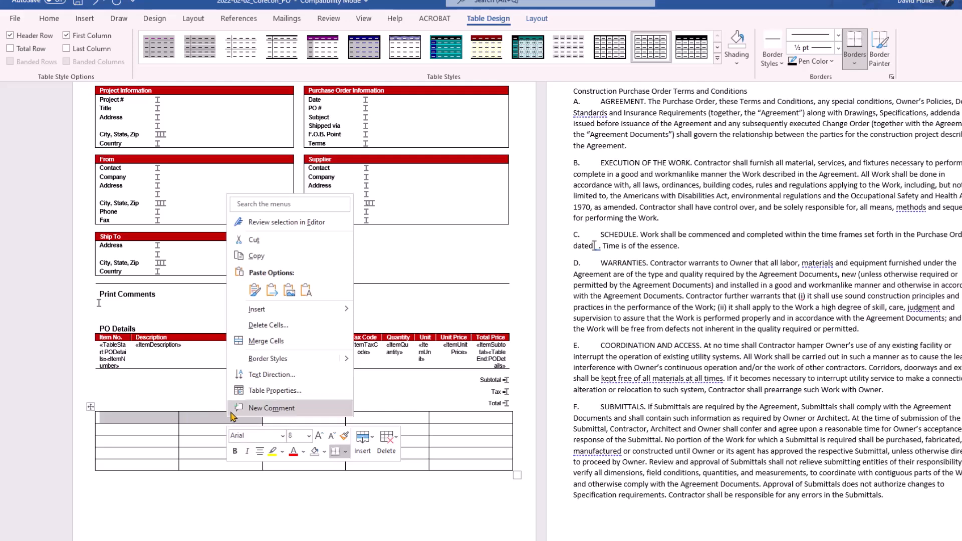
left_click(256, 341)
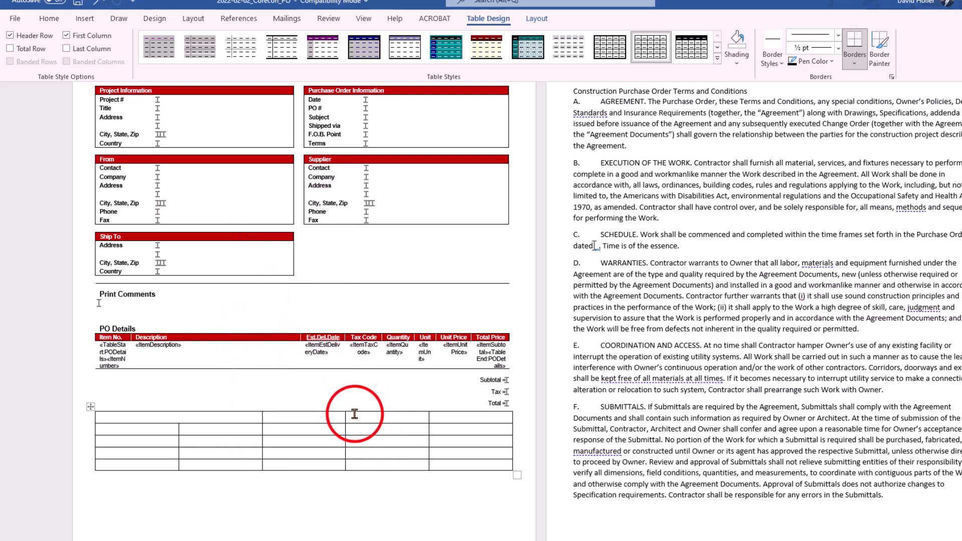
left_click_drag(355, 414, 464, 421)
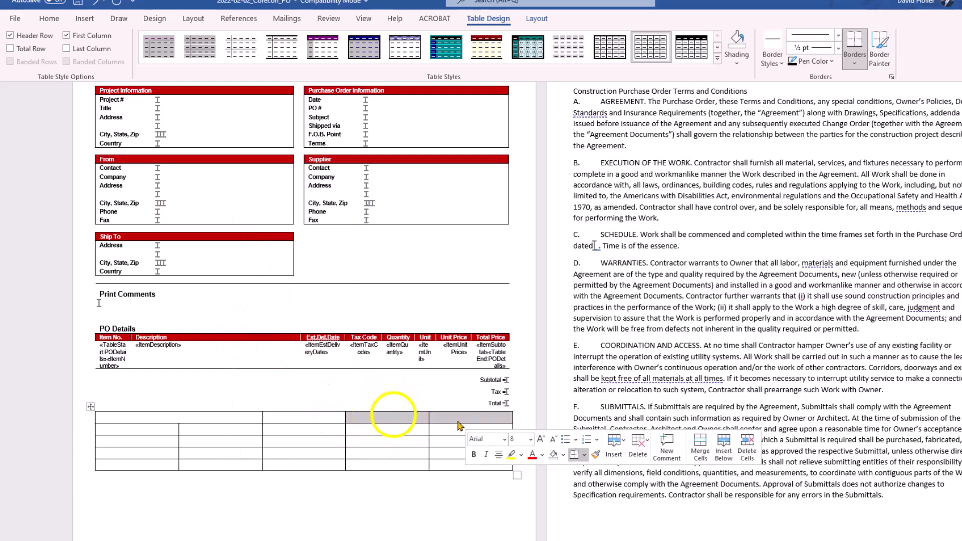
right_click(395, 418)
left_click(421, 341)
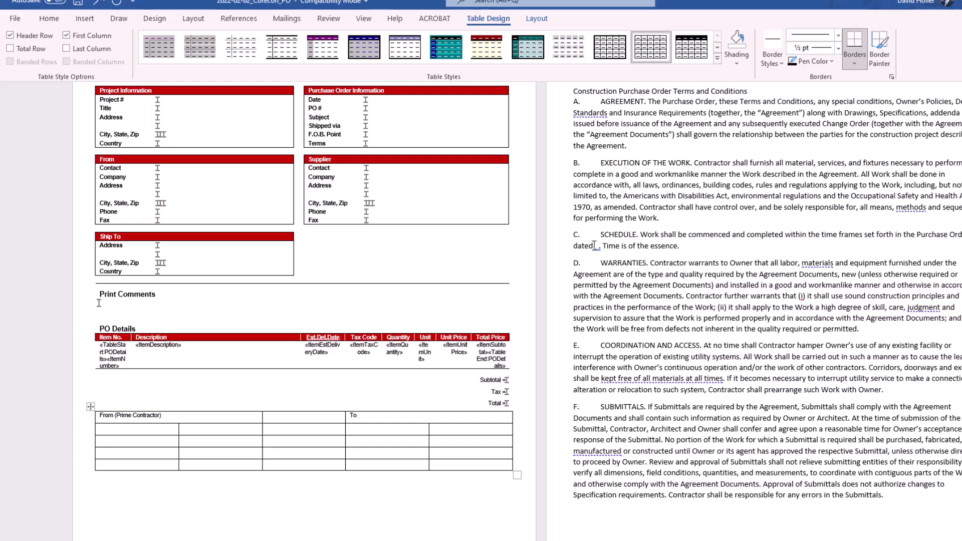
Narrow the new table's middle column in every row into a thin spacer between the From and To sides.
mouse_move(262, 421)
left_mouse_down()
mouse_move(328, 417)
mouse_move(304, 417)
left_mouse_up()
left_click(344, 417)
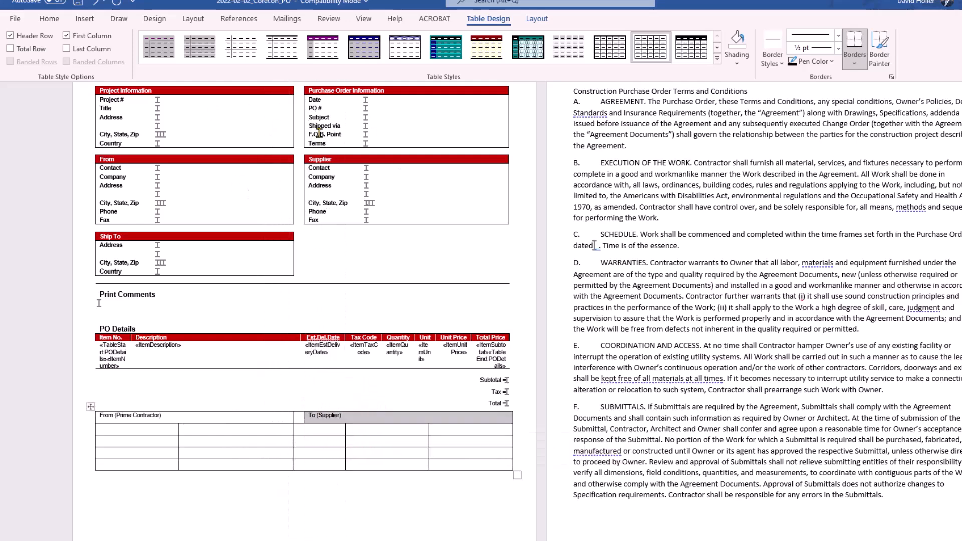
left_click_drag(346, 439, 304, 439)
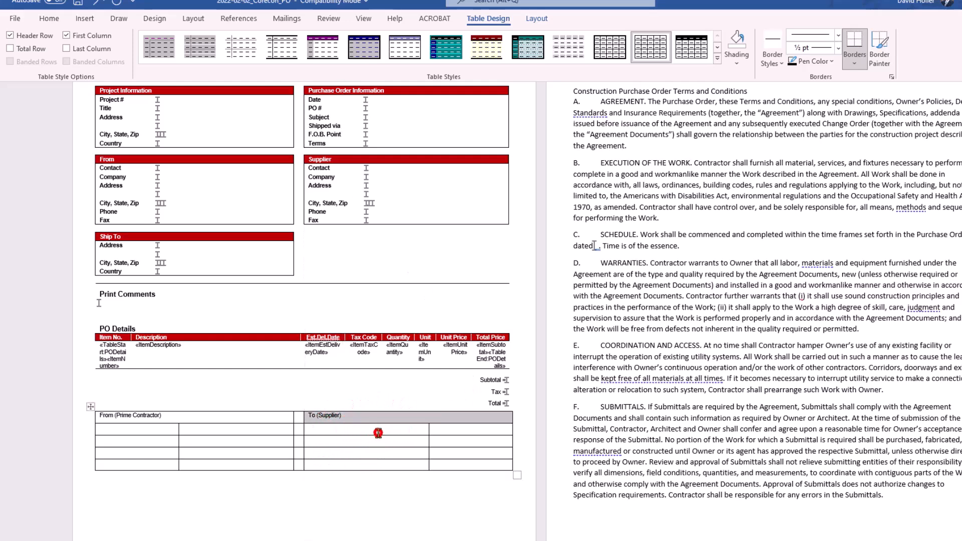
Fill the From (Prime Contractor) header cell of the signature table with the standard dark red shading.
left_click(102, 418)
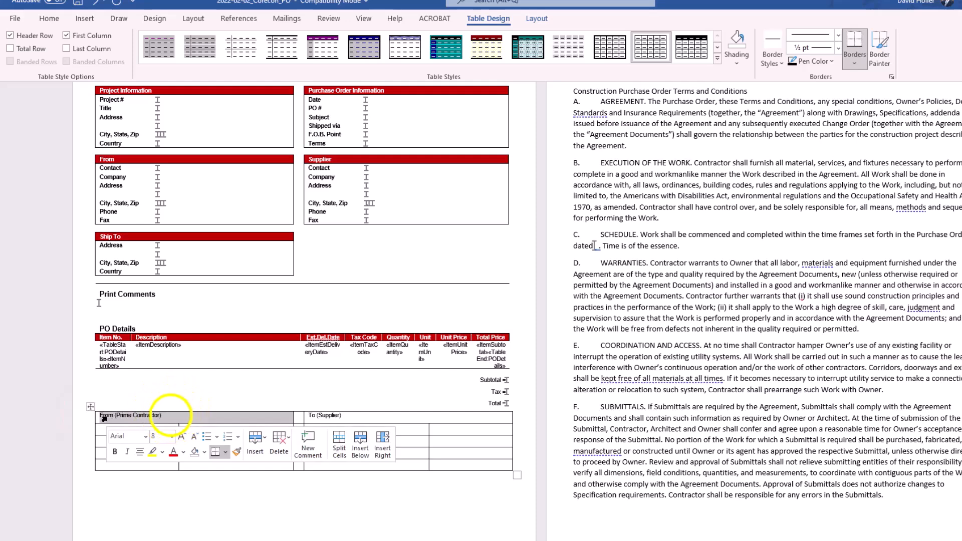
right_click(171, 415)
left_click(208, 391)
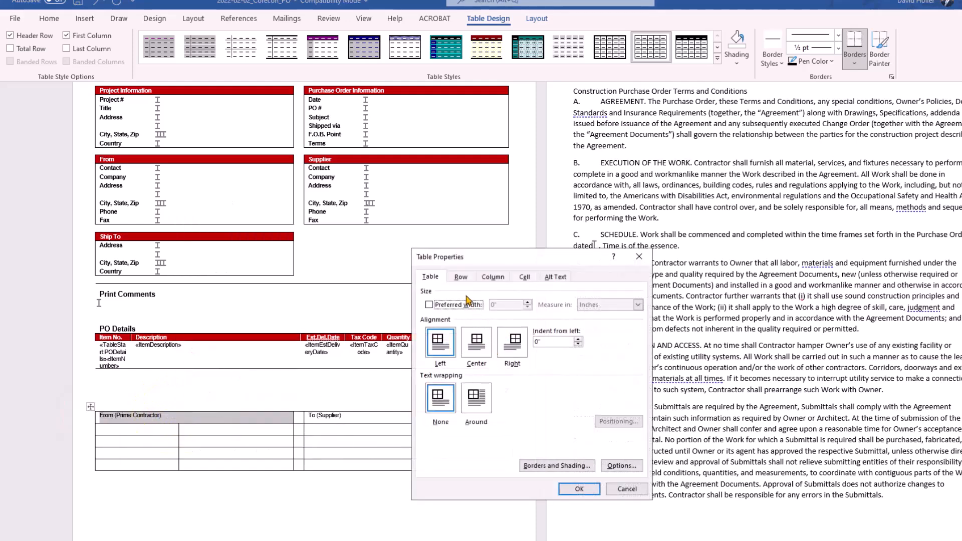
left_click(549, 465)
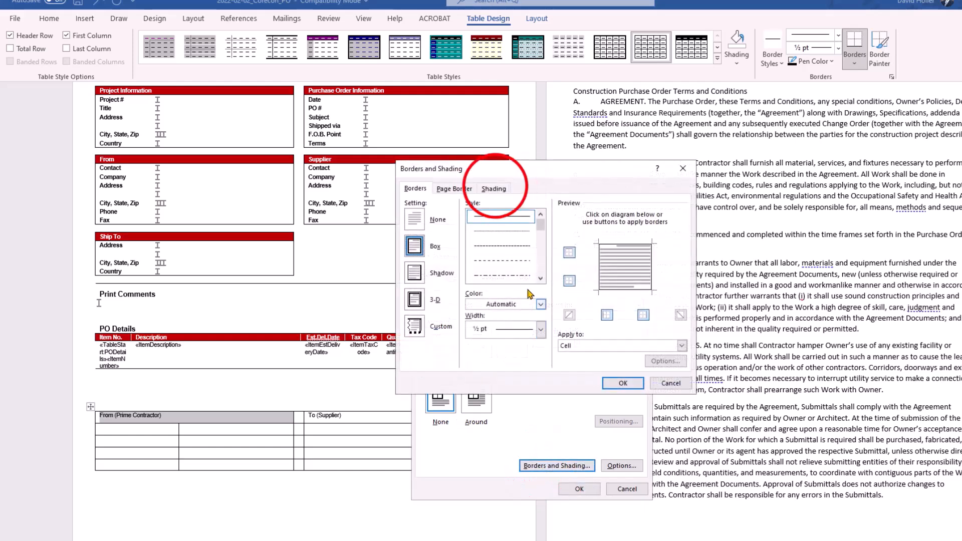
left_click(494, 189)
left_click(473, 216)
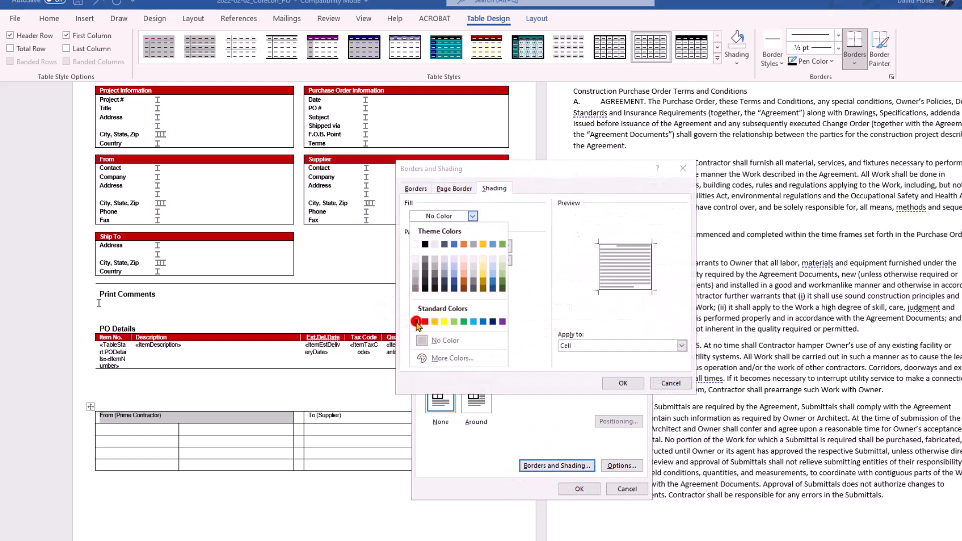
left_click(416, 321)
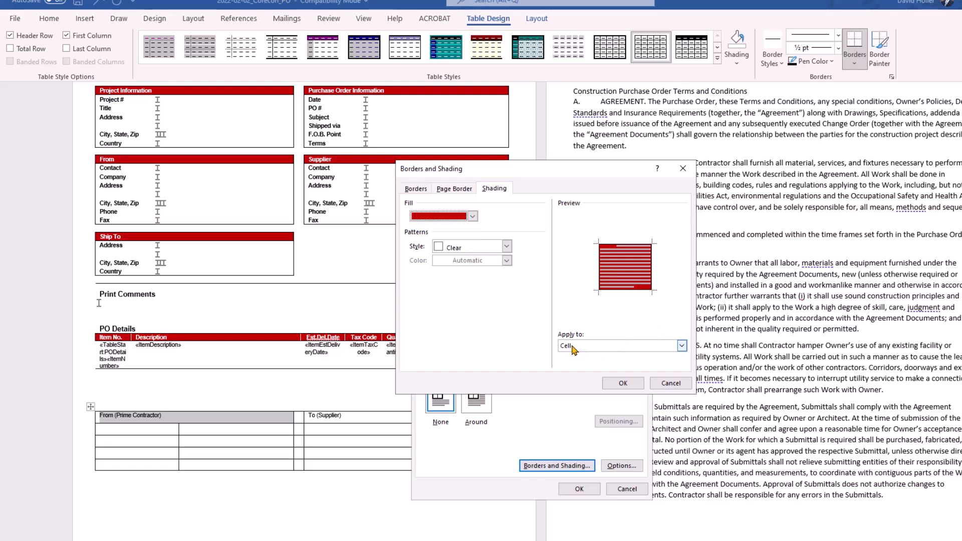
left_click(623, 383)
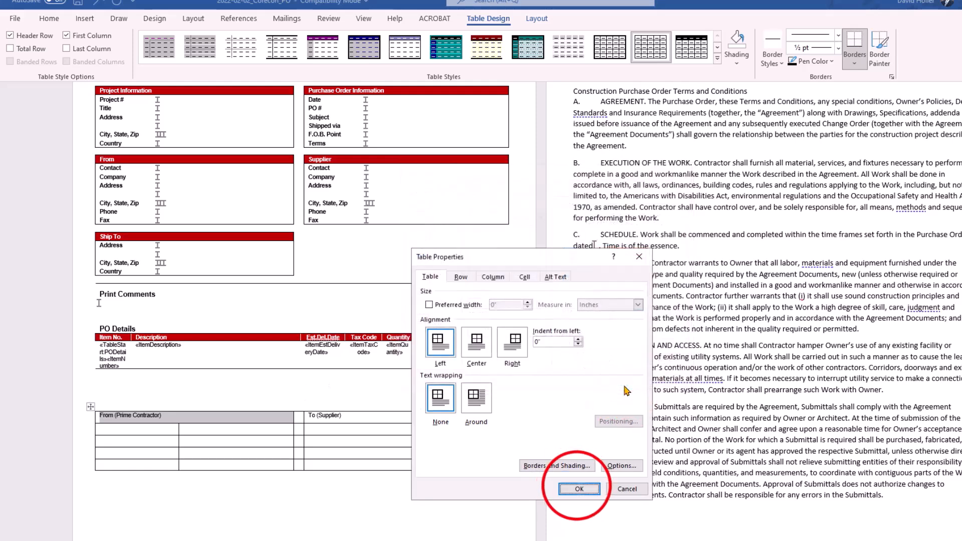
left_click(580, 489)
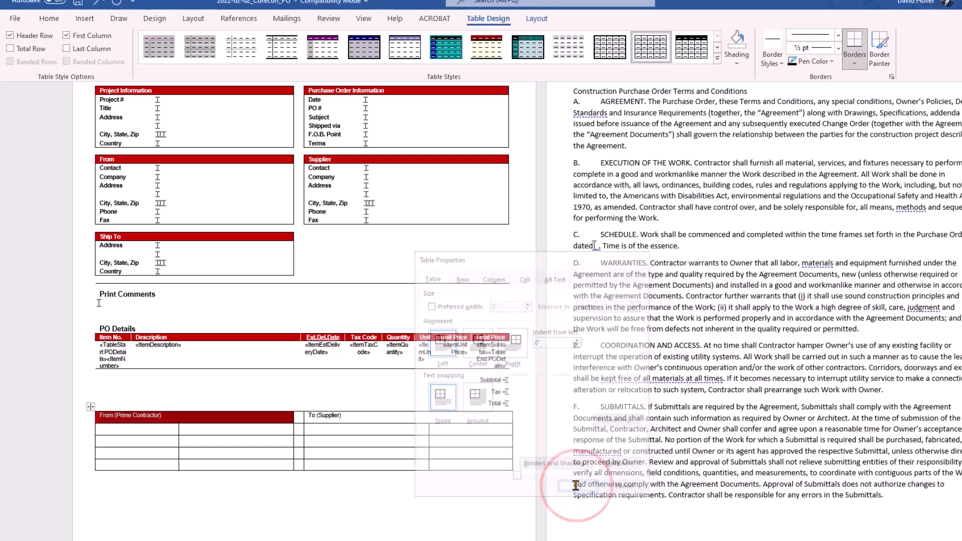
Repeat the same dark red shading on the To (Supplier) header cell.
left_click(366, 421)
left_click(310, 418)
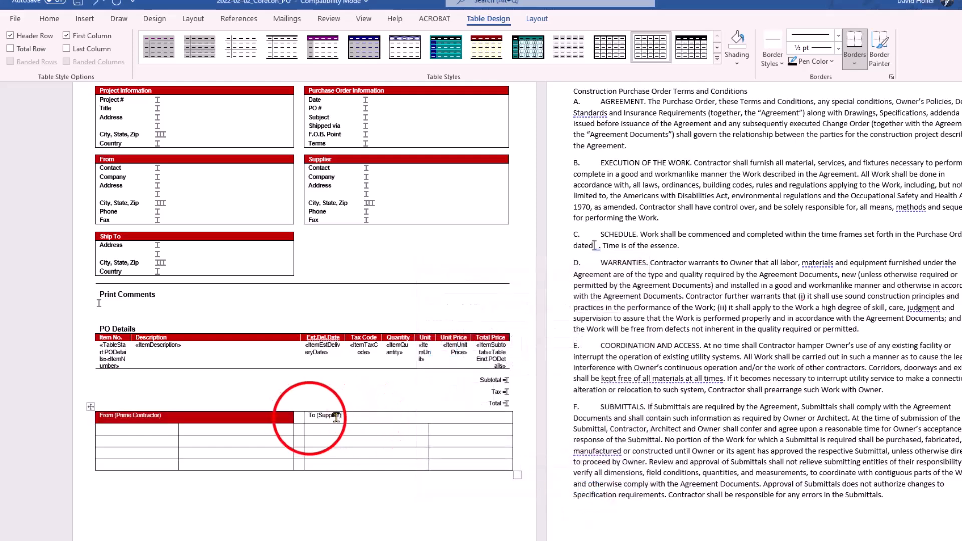
left_click_drag(310, 418, 392, 420)
left_click(392, 420)
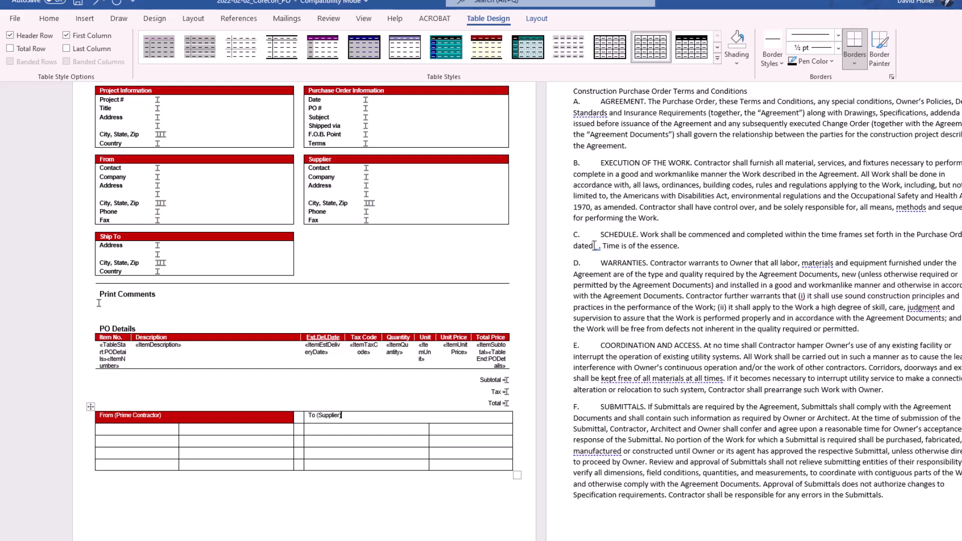
key("F4")
Insert an additional row below one of the blank body rows of the signature table.
left_click(119, 452)
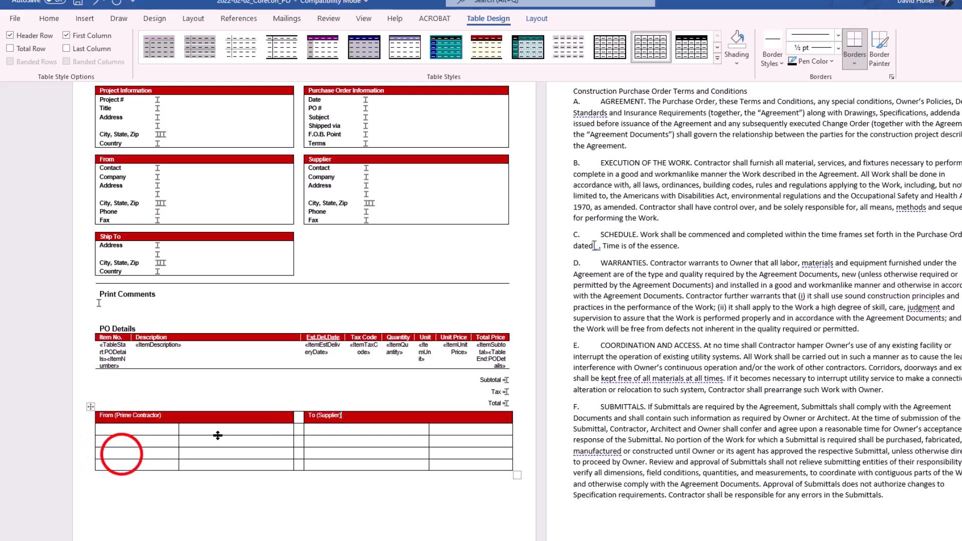
right_click(119, 452)
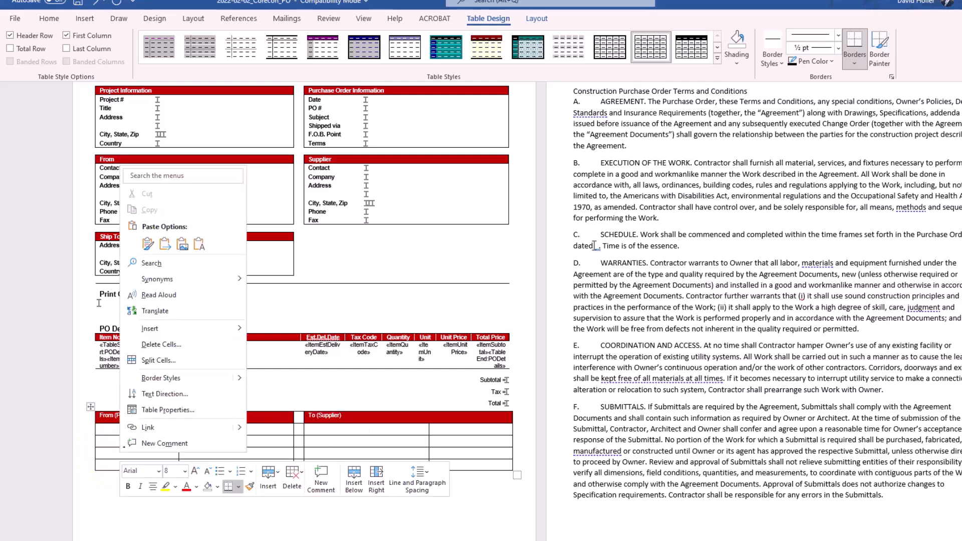
mouse_move(150, 332)
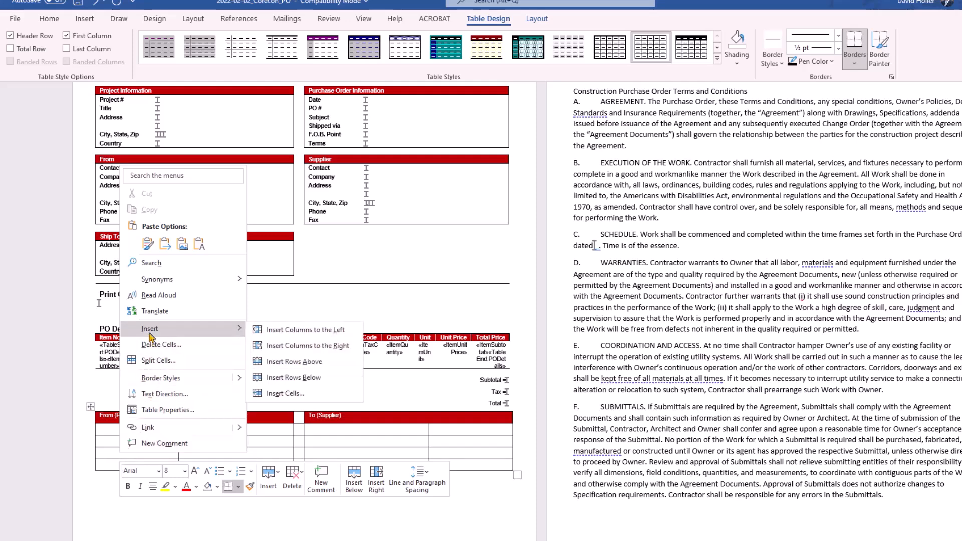
left_click(311, 379)
Narrow the label column under From (Prime Contractor) to leave a wider column beside it for the values.
left_click(119, 430)
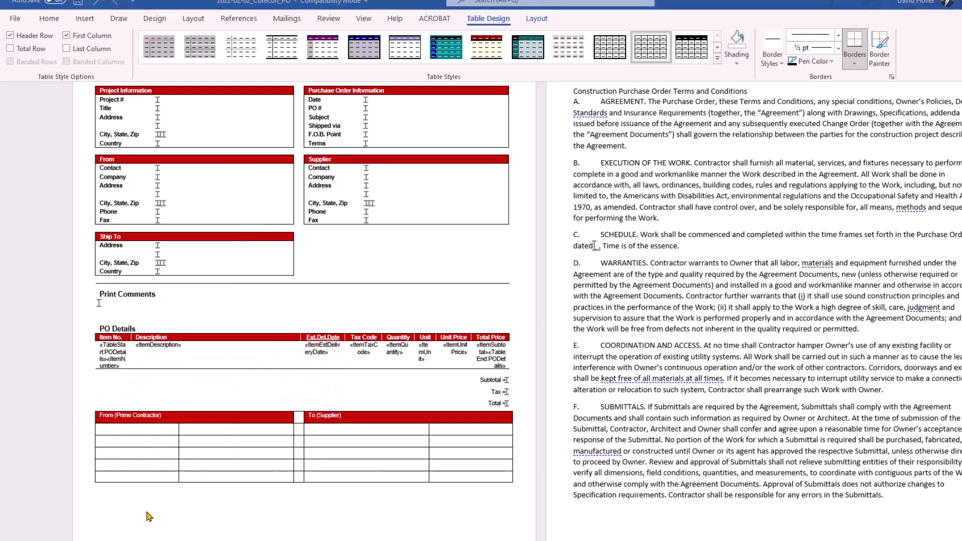
left_click(179, 429)
left_click(178, 430)
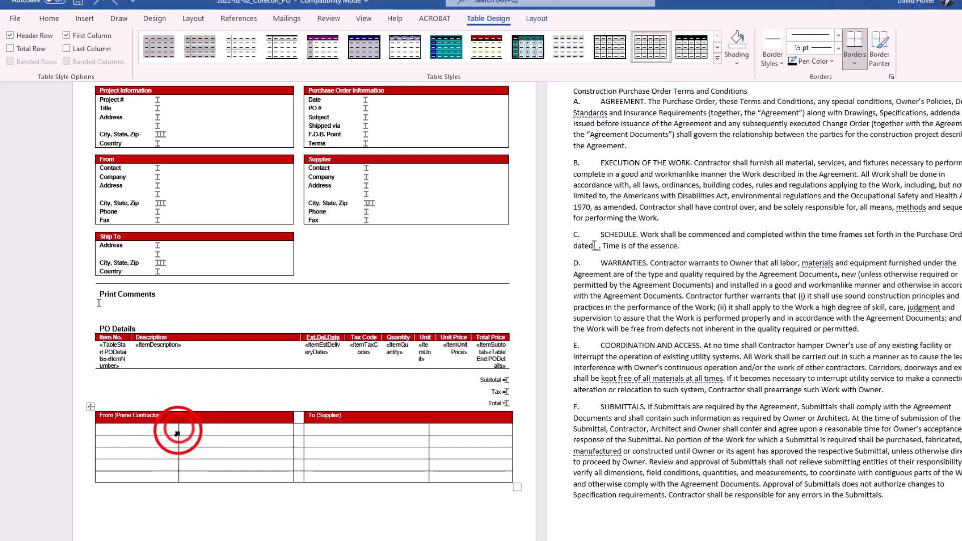
left_click_drag(178, 430, 144, 427)
left_click(118, 430)
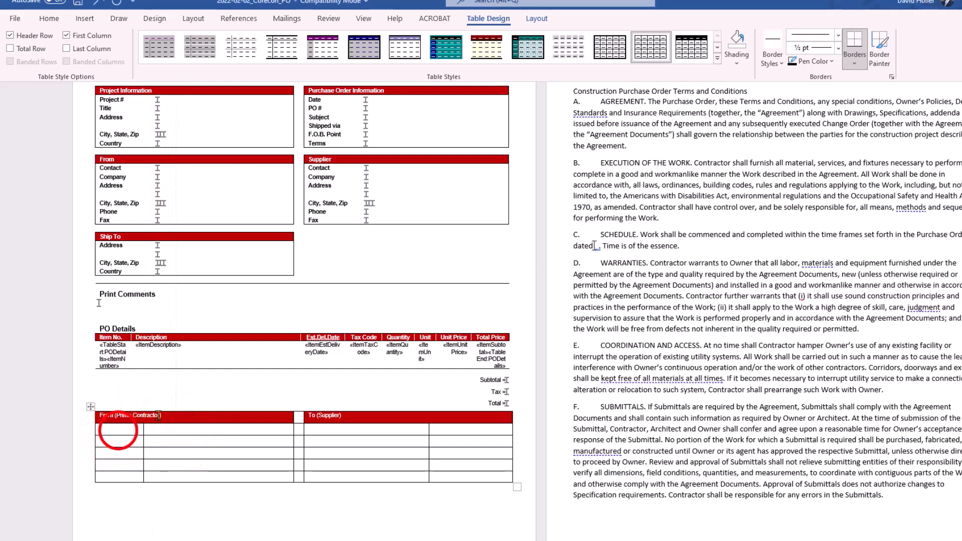
left_click(118, 430)
left_click_drag(144, 428, 157, 427)
Label the From side's rows Contractor Company, Contractor Contact, Signature and Sign Date, leaving a blank row above Signature.
left_click(109, 427)
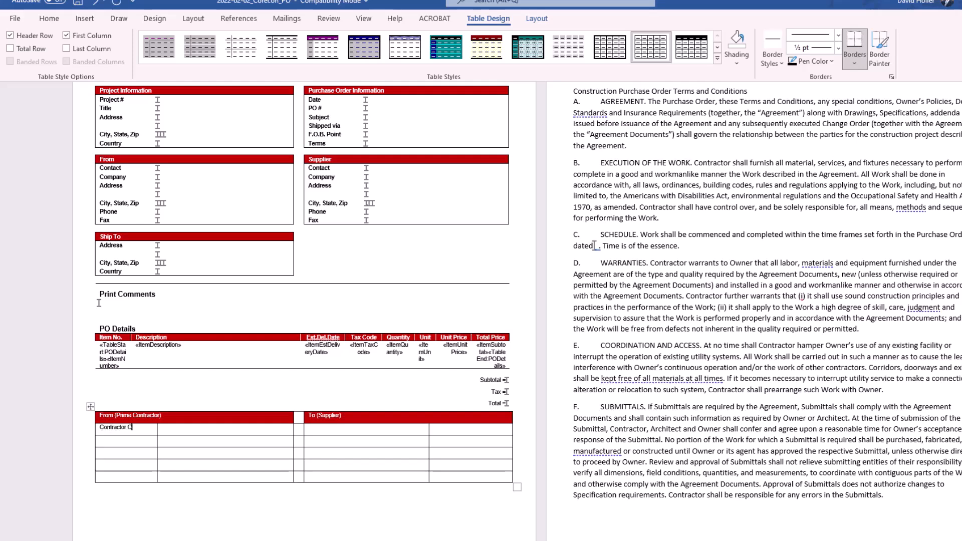
type("Contractor Company")
left_click(112, 445)
type("Contractor")
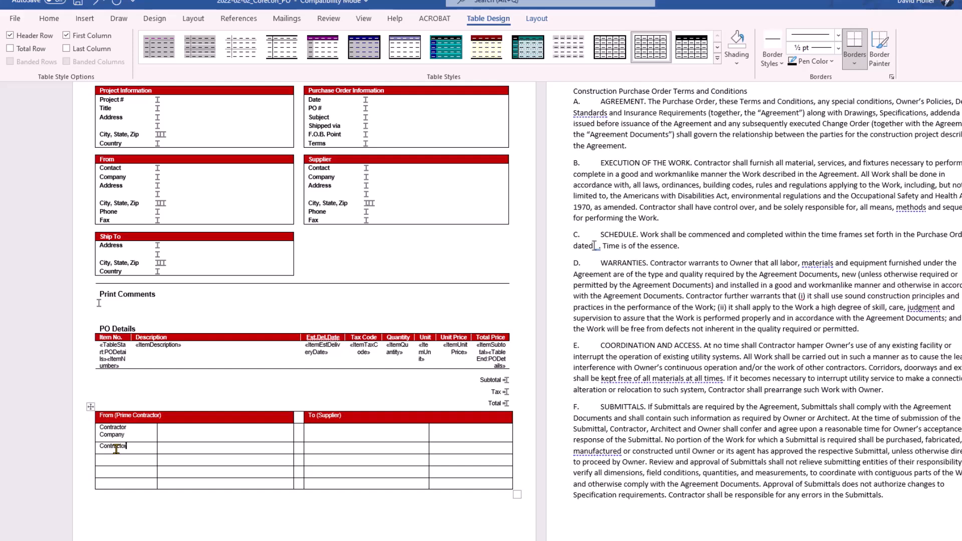
type(" Contact")
left_click(113, 470)
type("Signature")
left_click(134, 484)
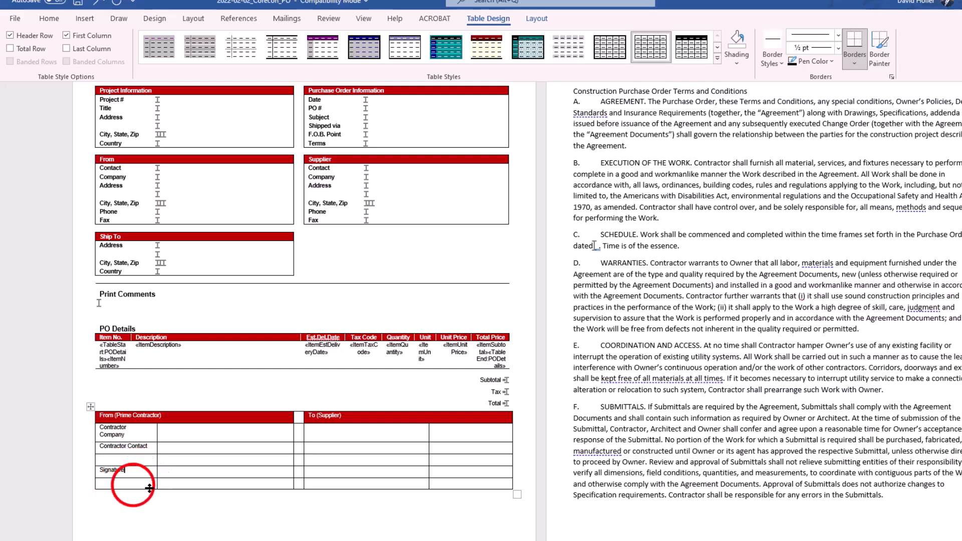
type("Sign Date")
Label the To side's rows Supplier Company, Supplier Contact, Signature and Signature Date, leaving a blank row above Signature.
left_click(326, 428)
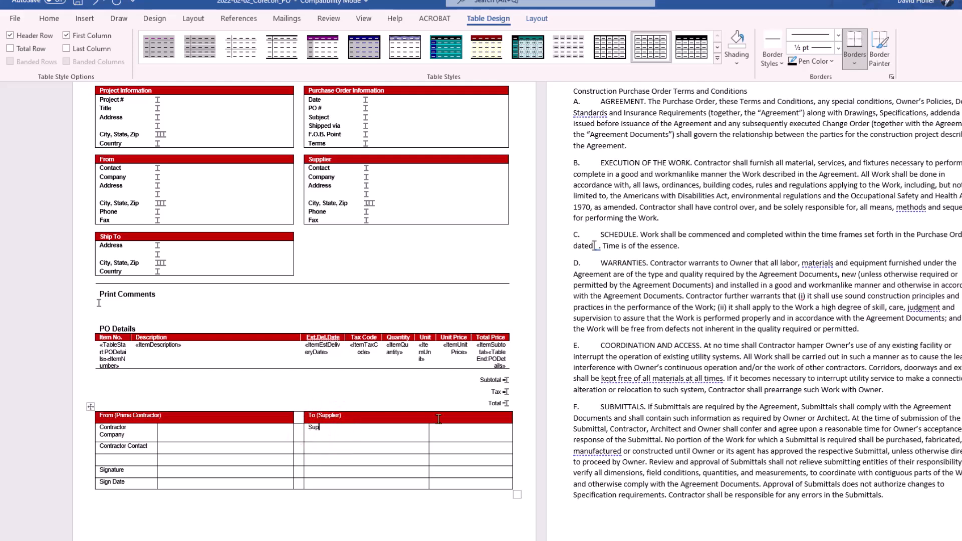
type("Supplier Company")
left_click(323, 447)
type("Supplier Com")
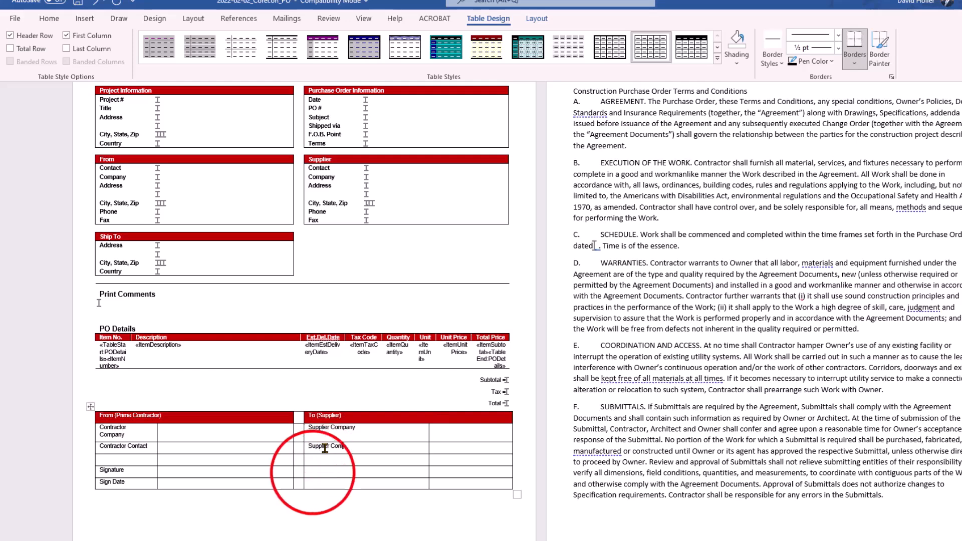
type("tact")
left_click(313, 472)
type("Signature Date")
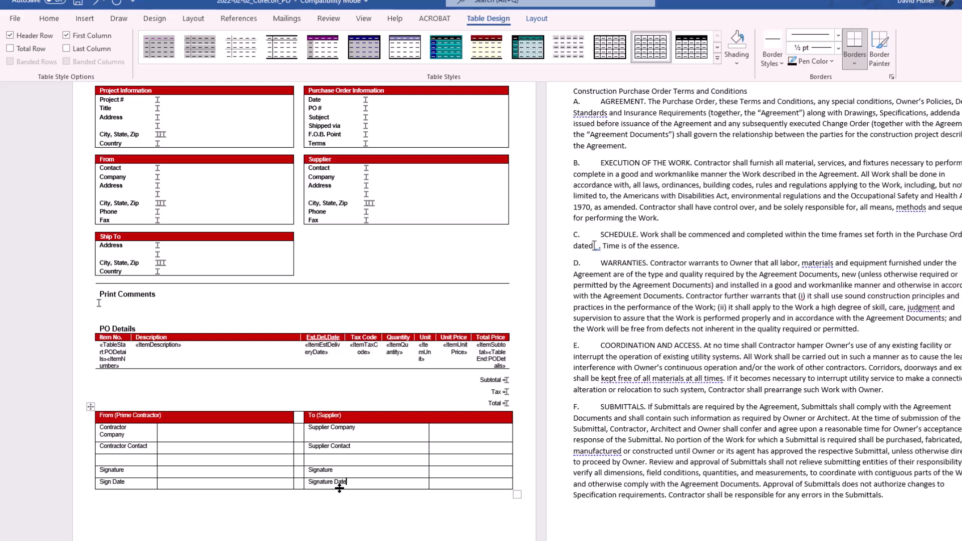
Widen the contractor label column so Contractor Company fits on one line, and narrow the supplier label column.
left_click_drag(157, 438, 162, 436)
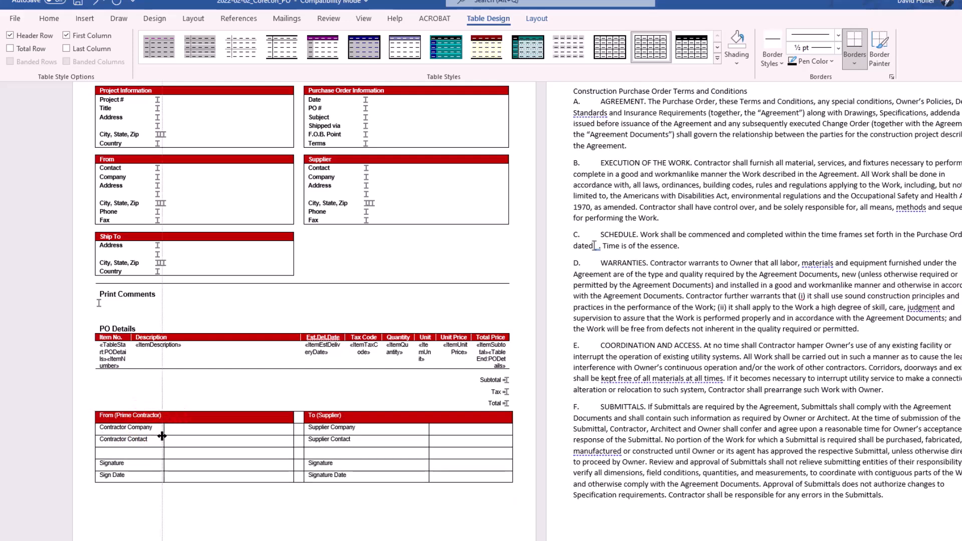
left_click(429, 437)
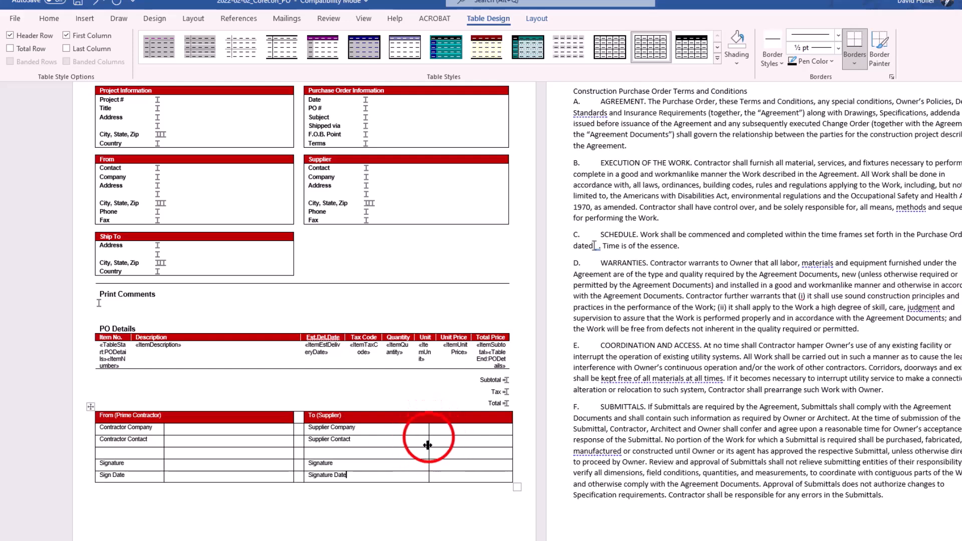
left_click_drag(429, 437, 372, 439)
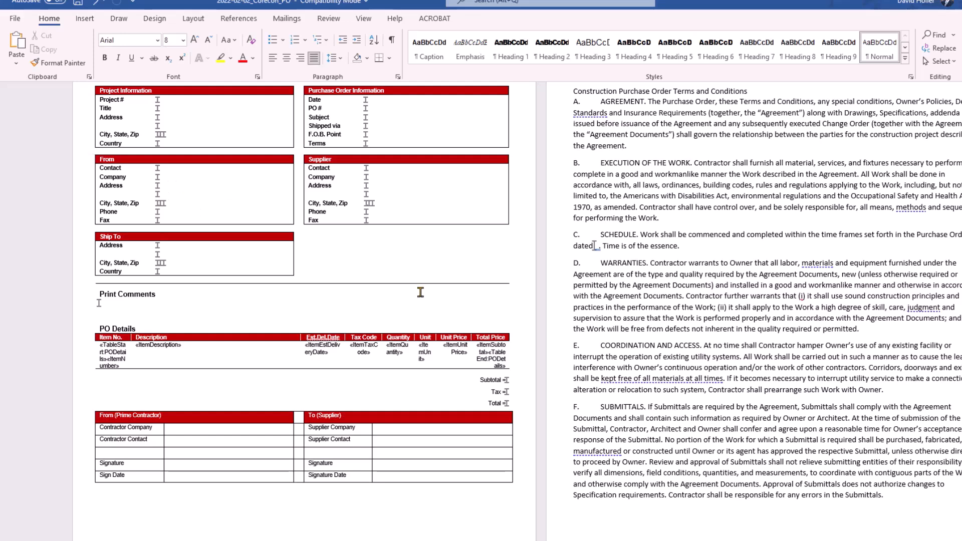
Add a bookmark named FromCompany2 in the empty cell beside Contractor Company.
left_click(177, 429)
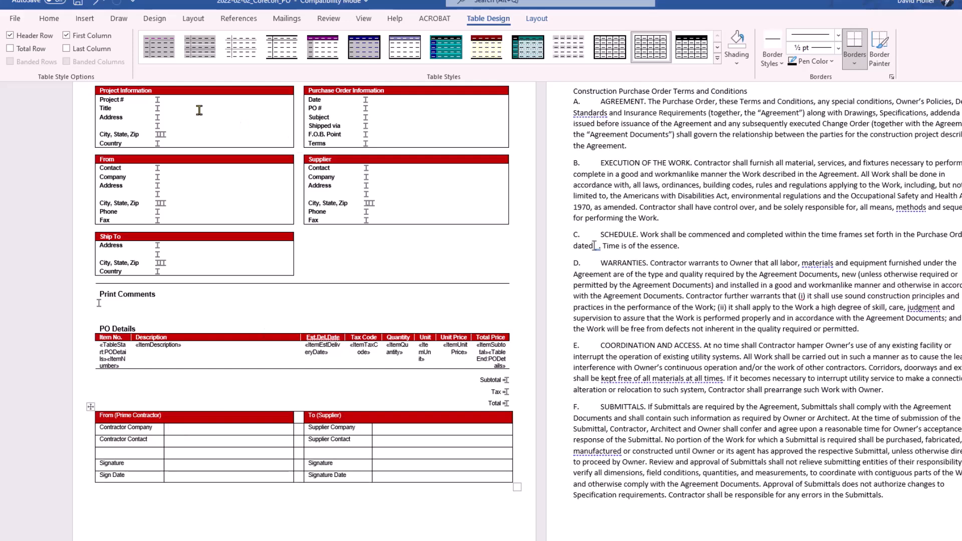
left_click(83, 18)
left_click(534, 40)
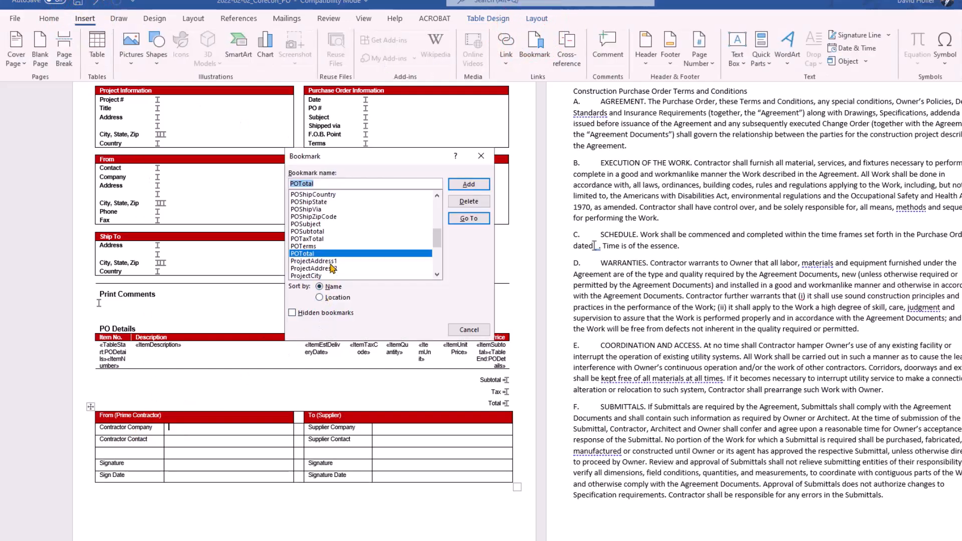
scroll(321, 240, "up", 5)
left_click(294, 223)
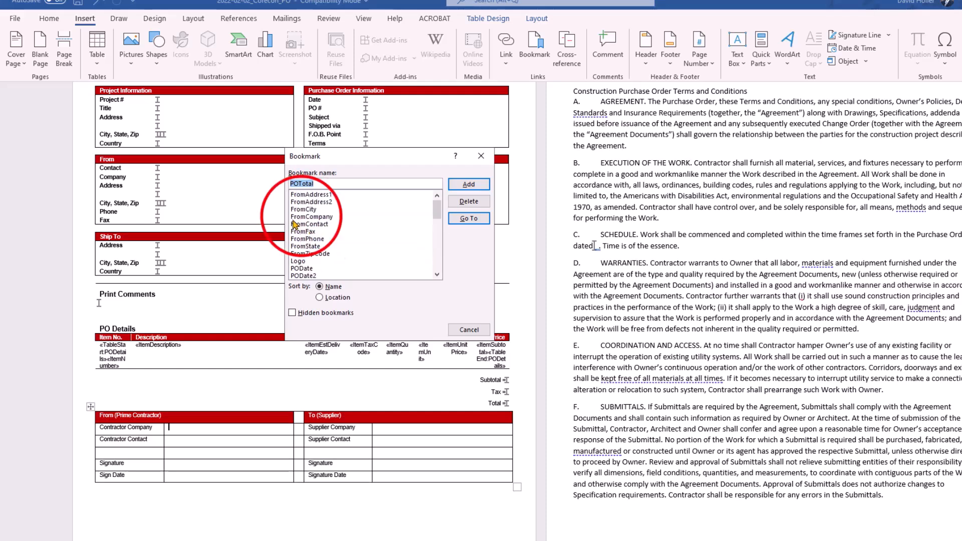
left_click(301, 217)
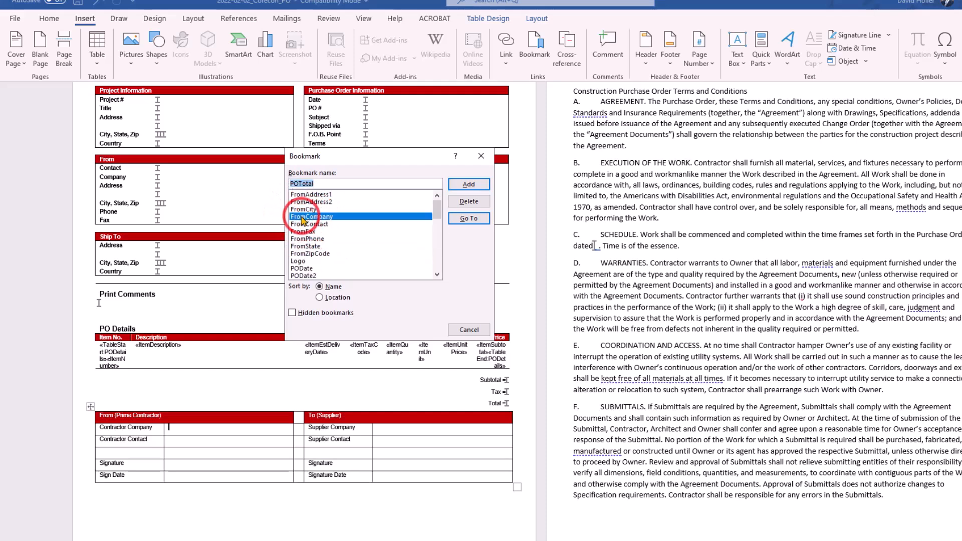
left_click(340, 183)
type("2")
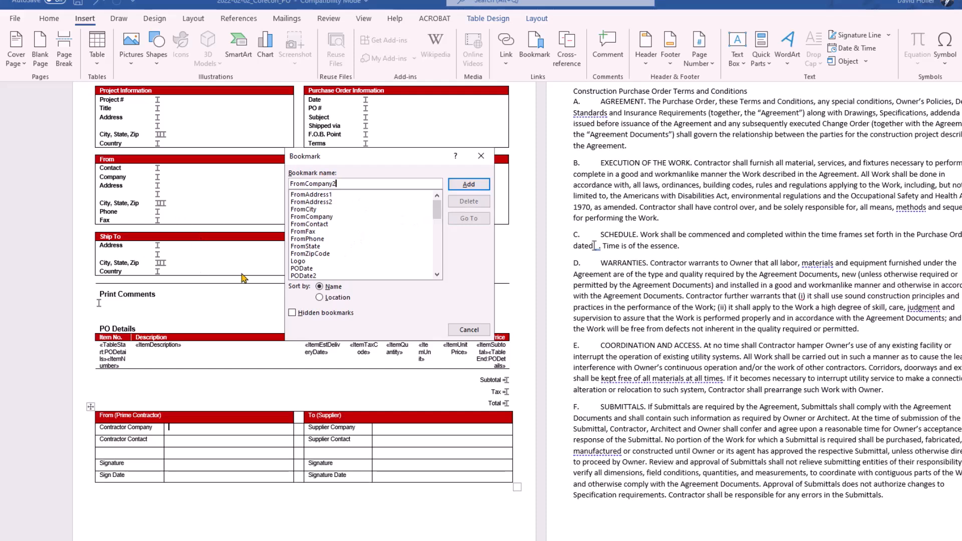
left_click(468, 184)
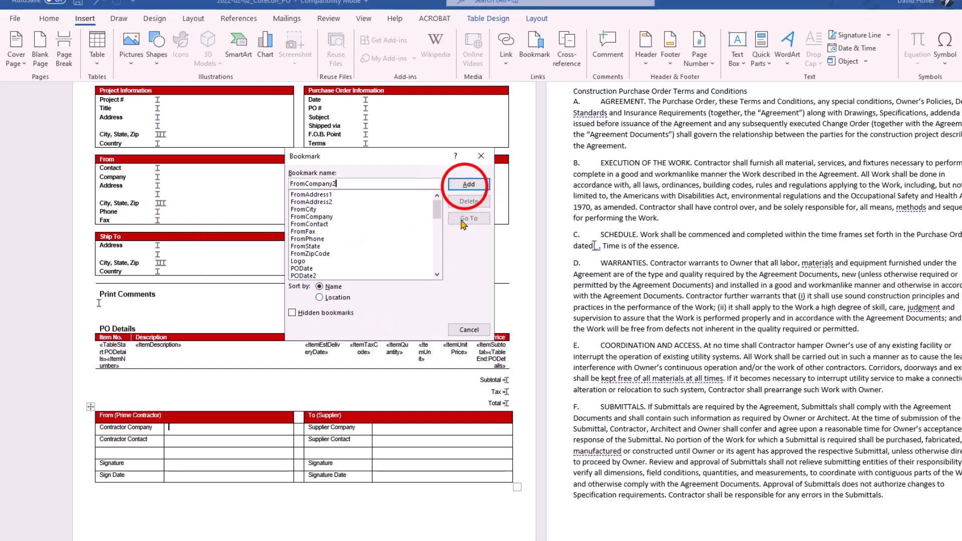
Add a bookmark named FromContact2 in the empty cell beside Contractor Contact.
left_click(179, 440)
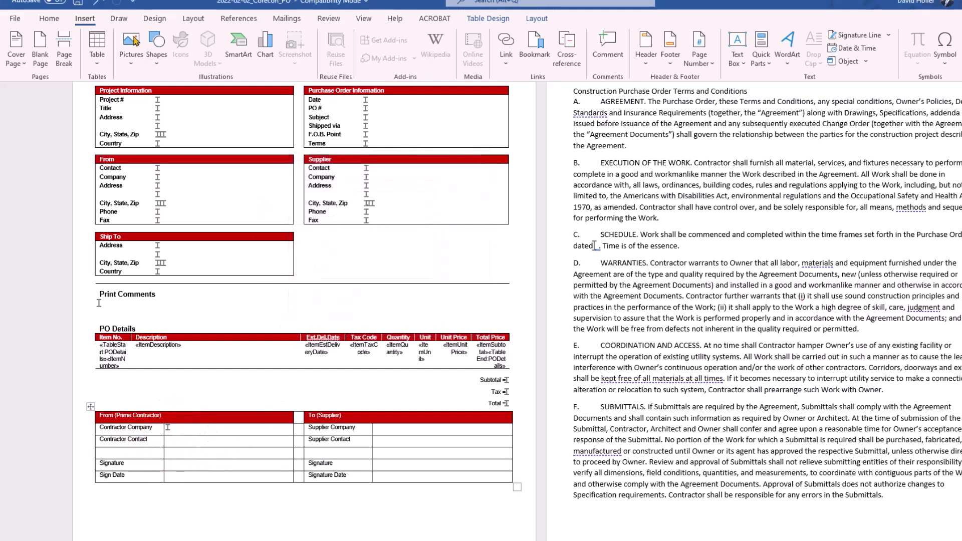
left_click(535, 43)
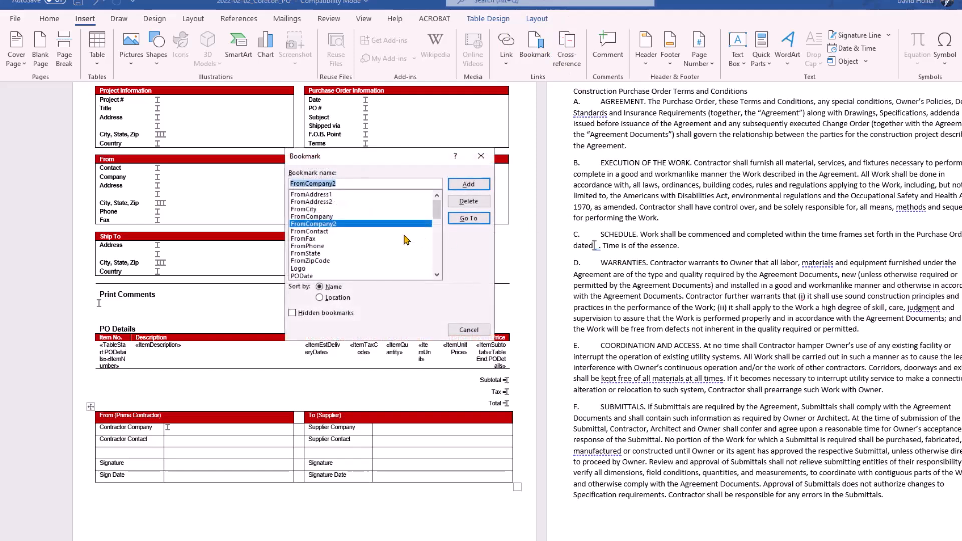
left_click(306, 232)
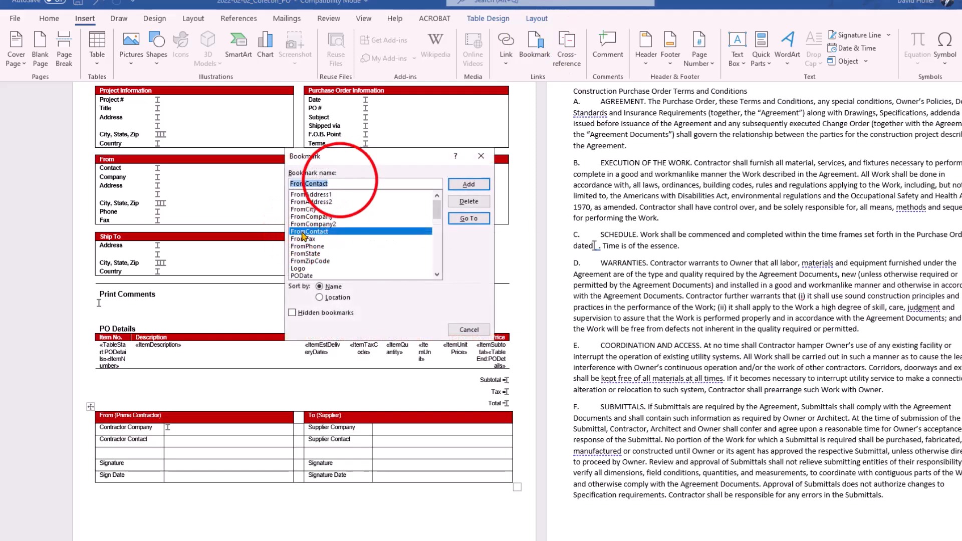
left_click(340, 184)
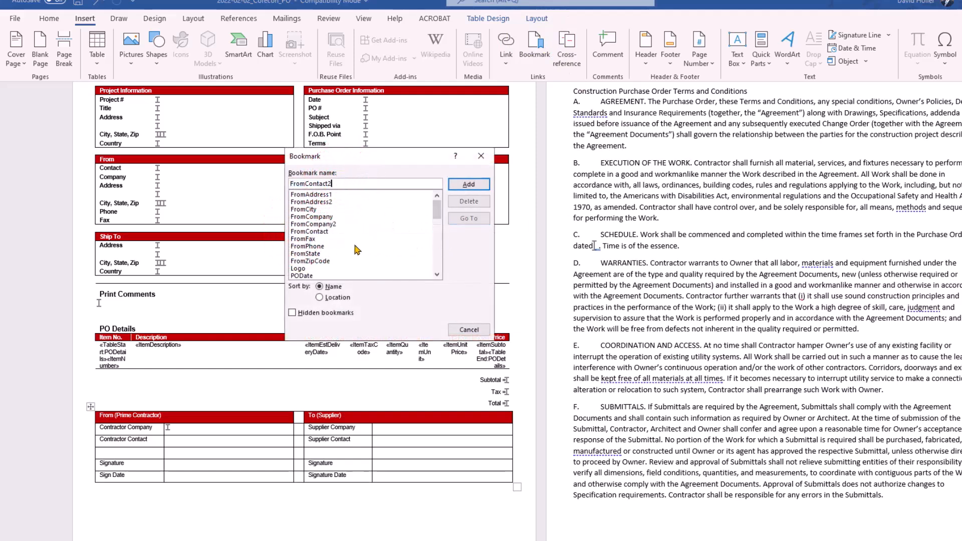
left_click(469, 184)
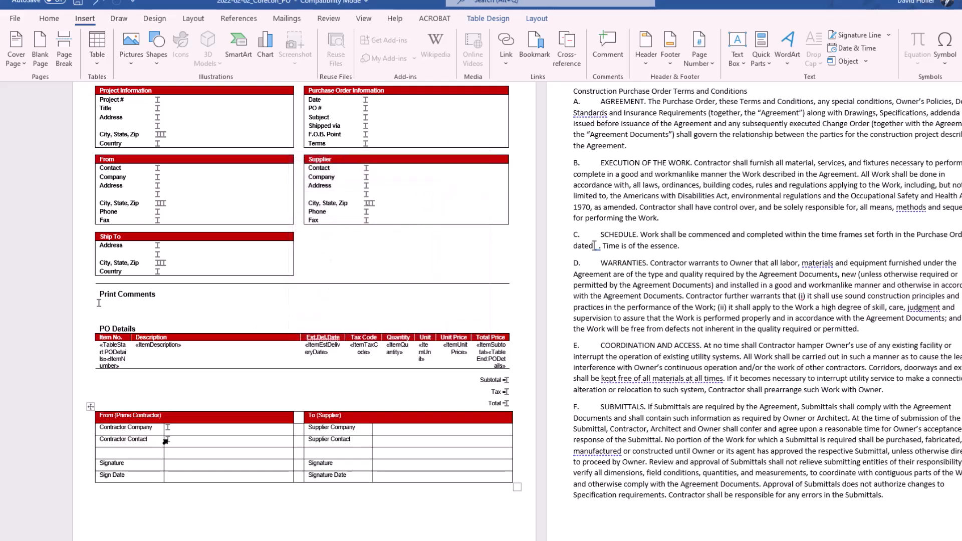
Add a bookmark named ToCompany2 in the empty cell beside Supplier Company.
left_click(387, 428)
left_click(535, 42)
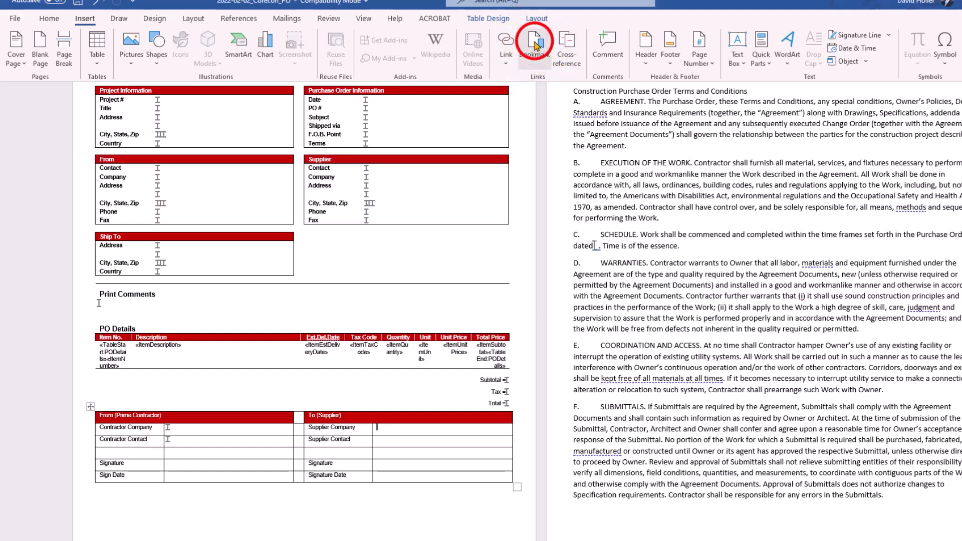
scroll(374, 220, "down", 5)
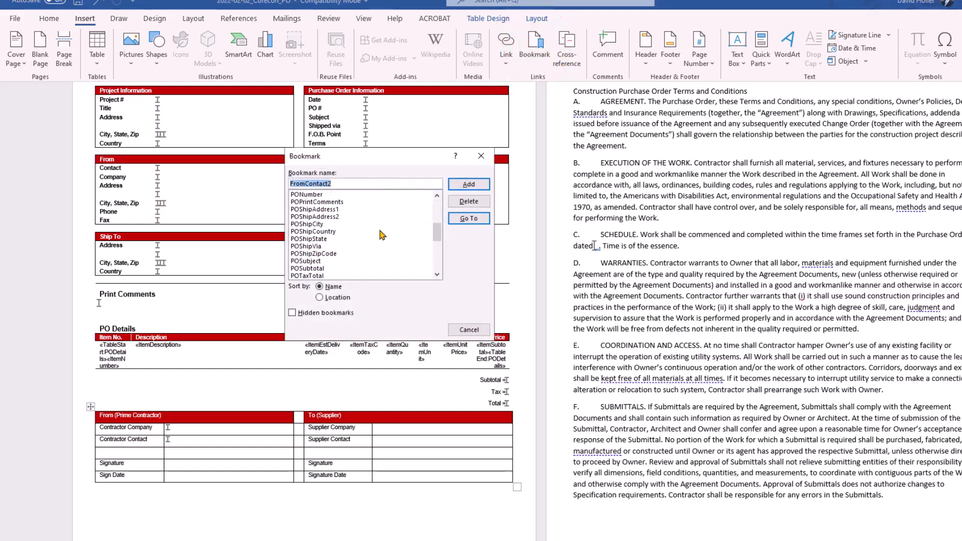
type("ToCompany2")
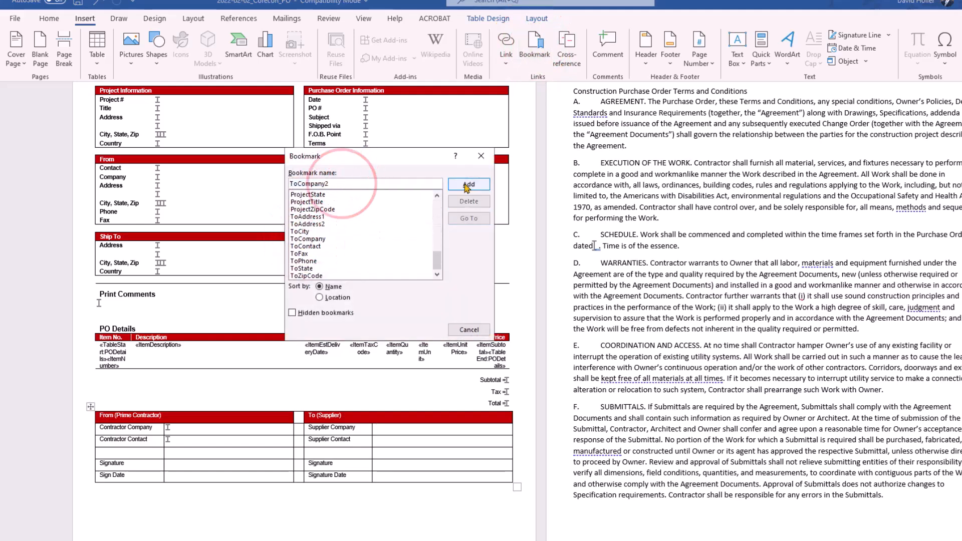
left_click(467, 186)
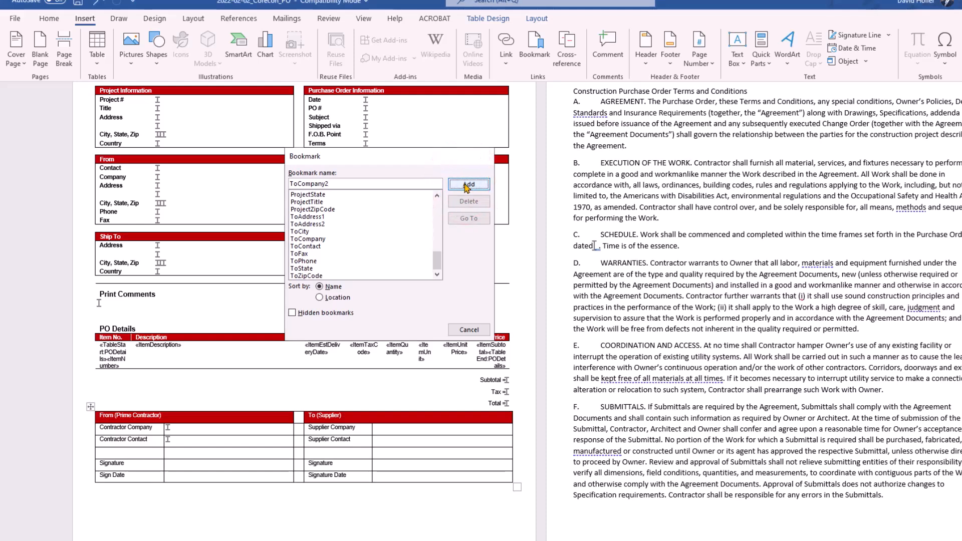
Add a bookmark named ToContact2 in the empty cell beside Supplier Contact.
left_click(386, 442)
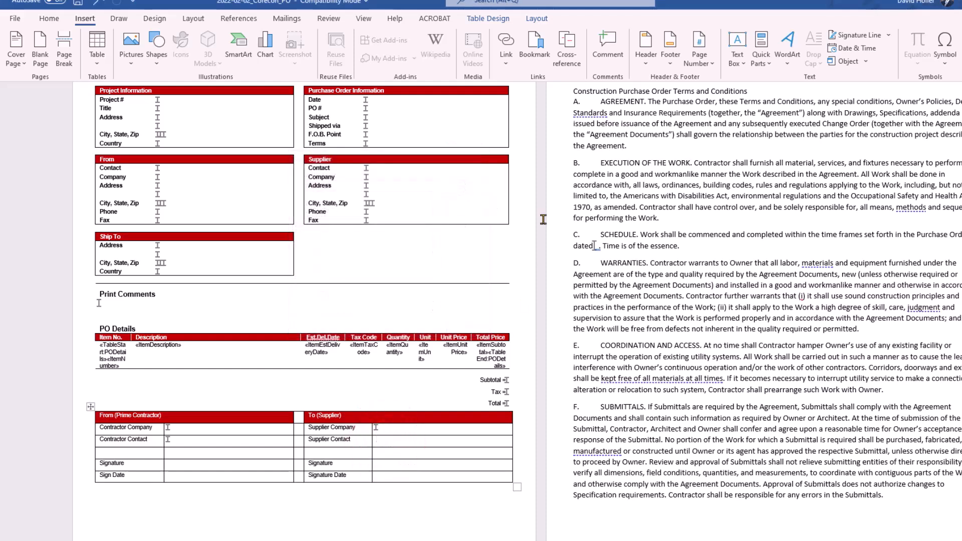
left_click(307, 262)
left_click(347, 183)
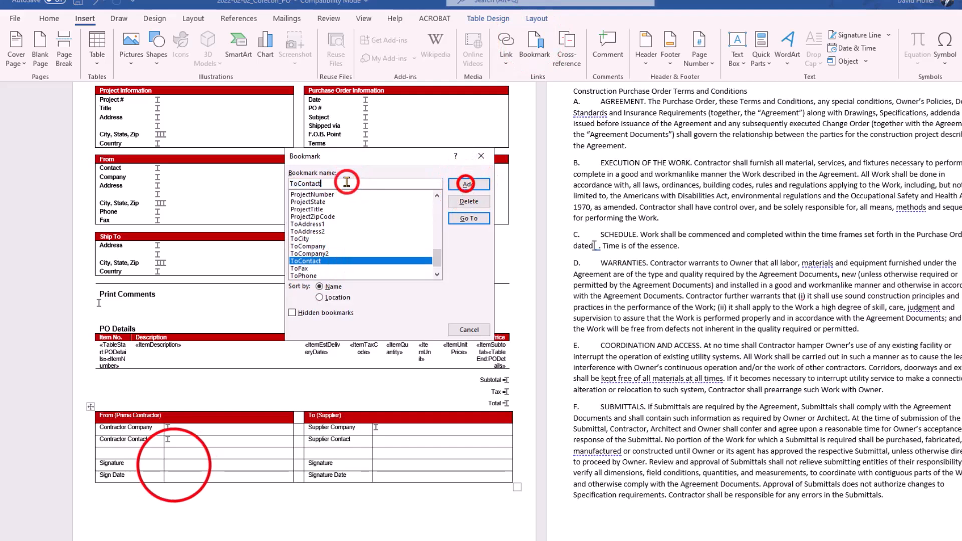
type("2")
left_click(466, 184)
Copy the name FromE_Signature from the online bookmark list and add it as a bookmark in the cell beside the contractor's Signature.
left_click(175, 465)
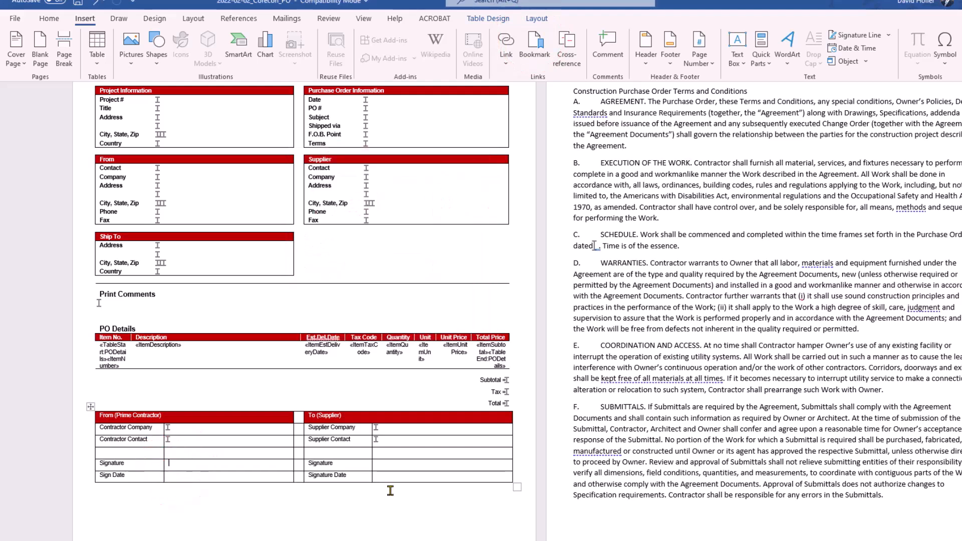
left_click_drag(734, 2, 187, 124)
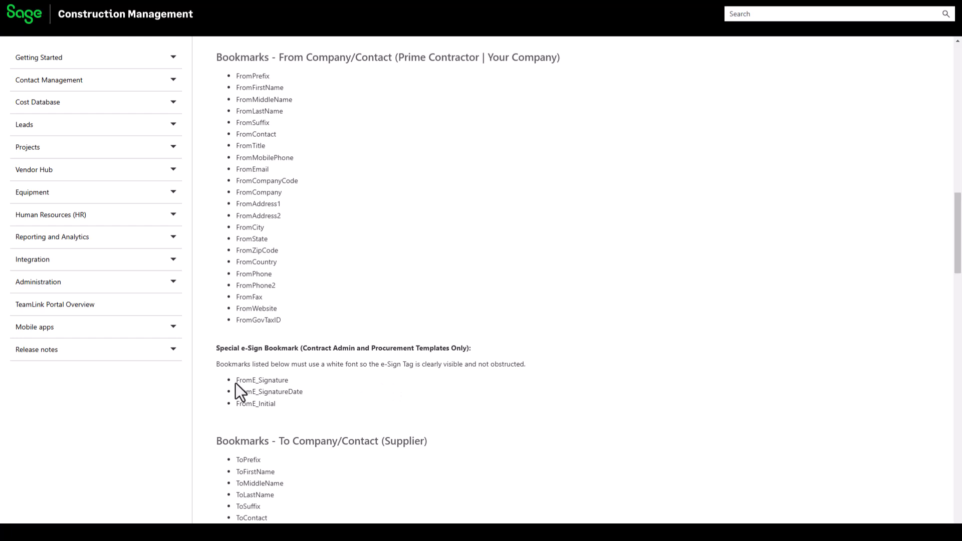
right_click(288, 384)
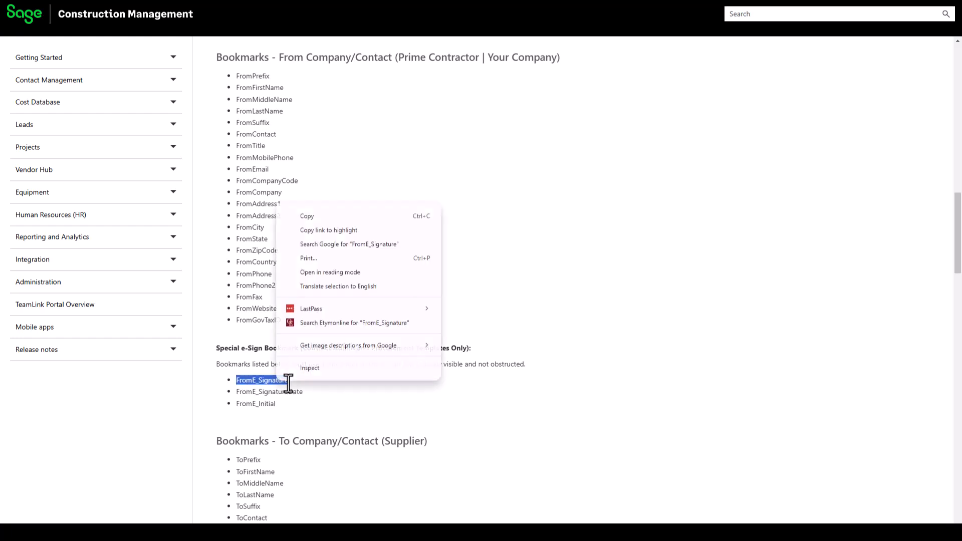
left_click(308, 216)
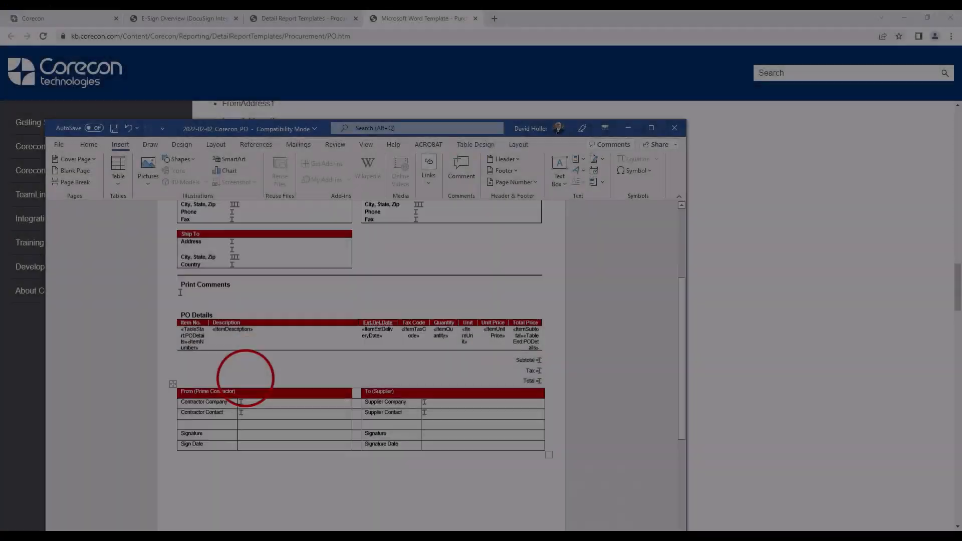
scroll(361, 326, "down", 1)
left_click(245, 377)
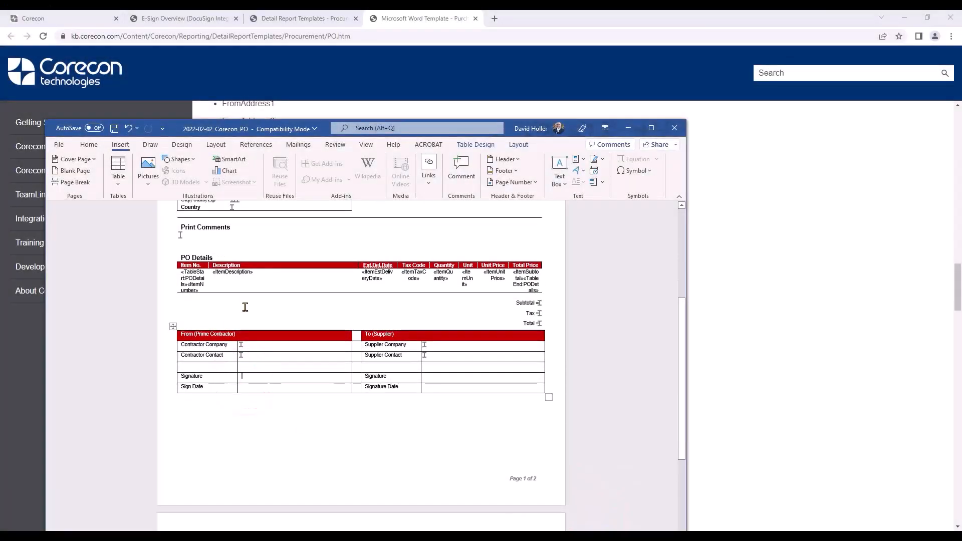
left_click(651, 127)
left_click(471, 55)
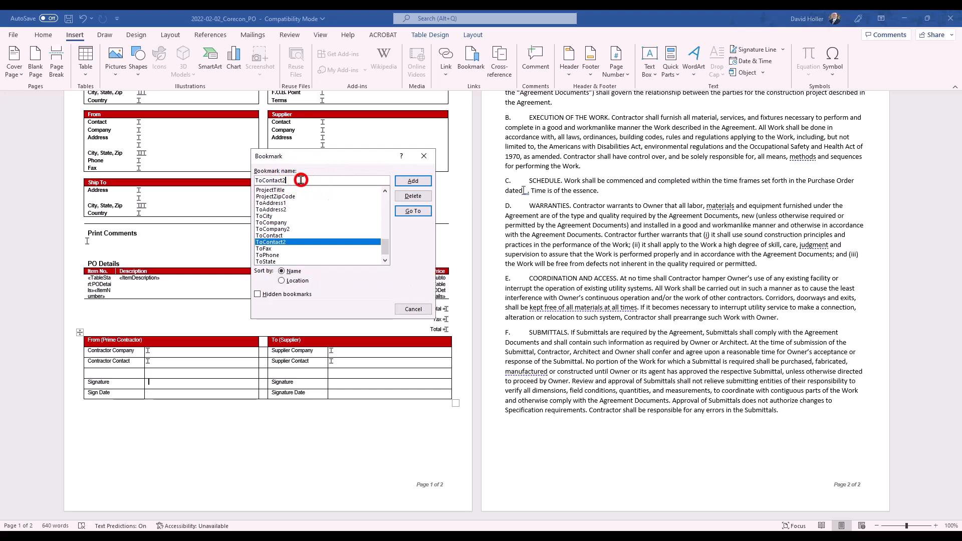
type("FromE_Signature")
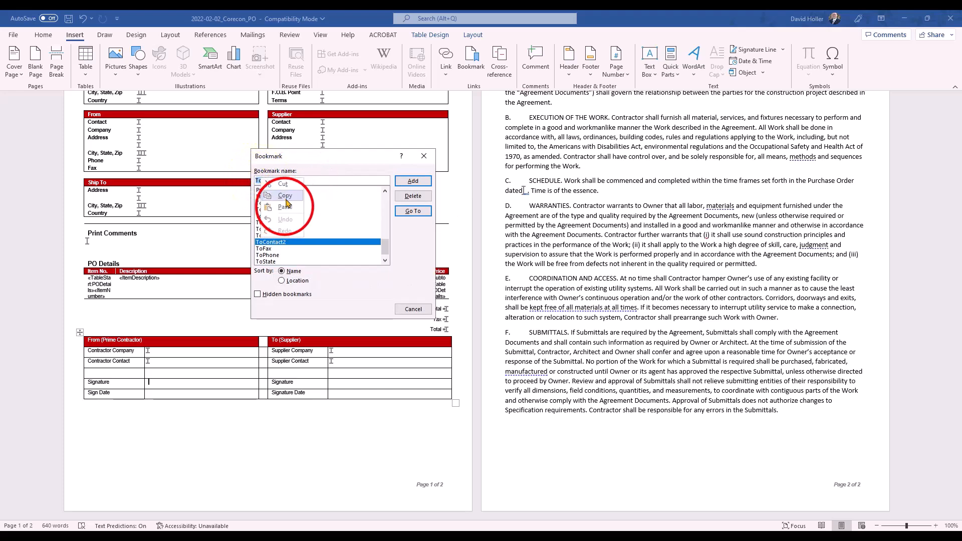
left_click(413, 181)
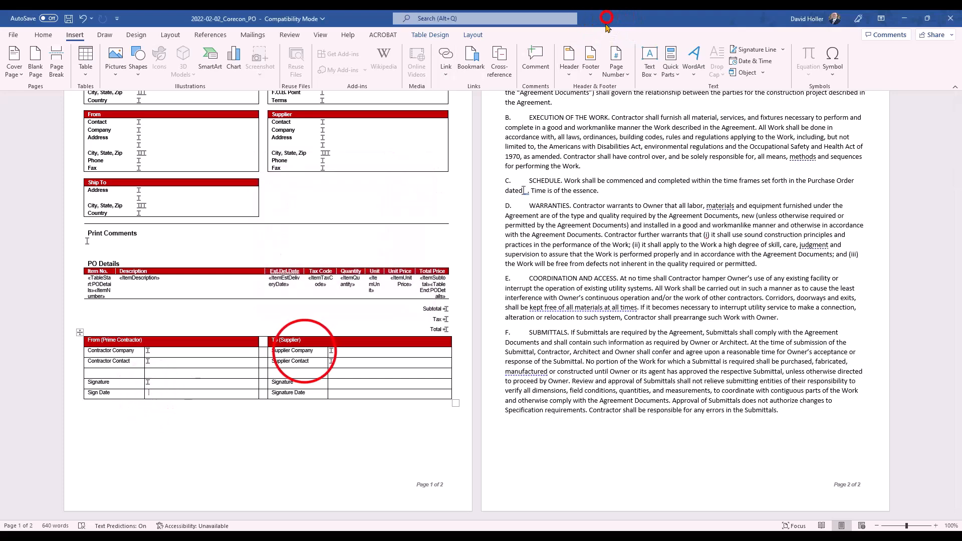
Copy the name FromE_SignatureDate from the online bookmark list and add it as a bookmark in the cell beside Sign Date.
key("alt+Tab")
left_click_drag(302, 350, 232, 350)
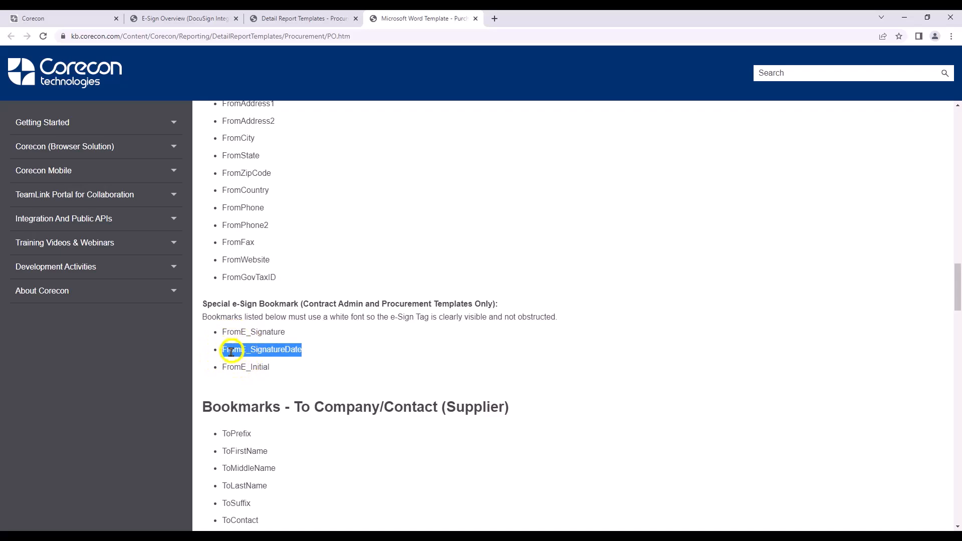
right_click(231, 351)
left_click(244, 359)
key("alt+Tab")
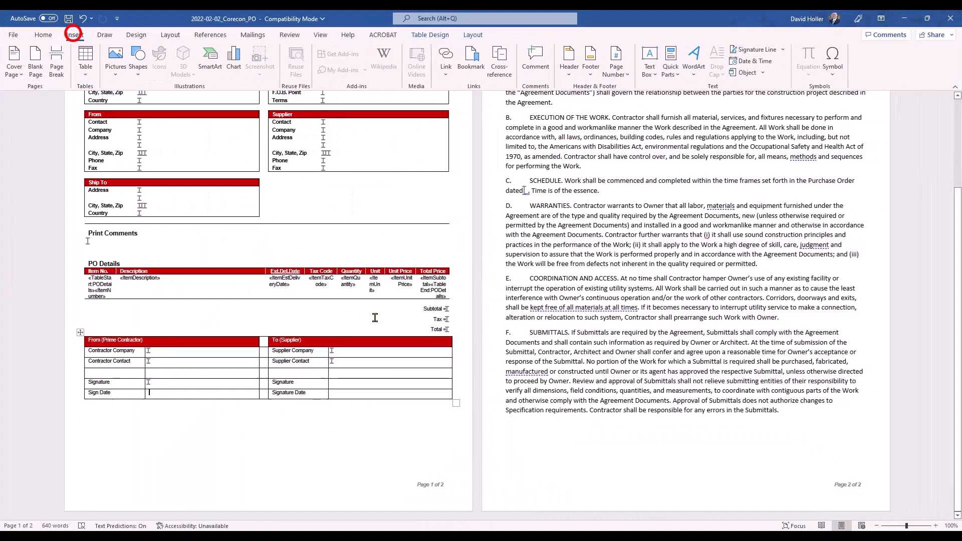
left_click(472, 56)
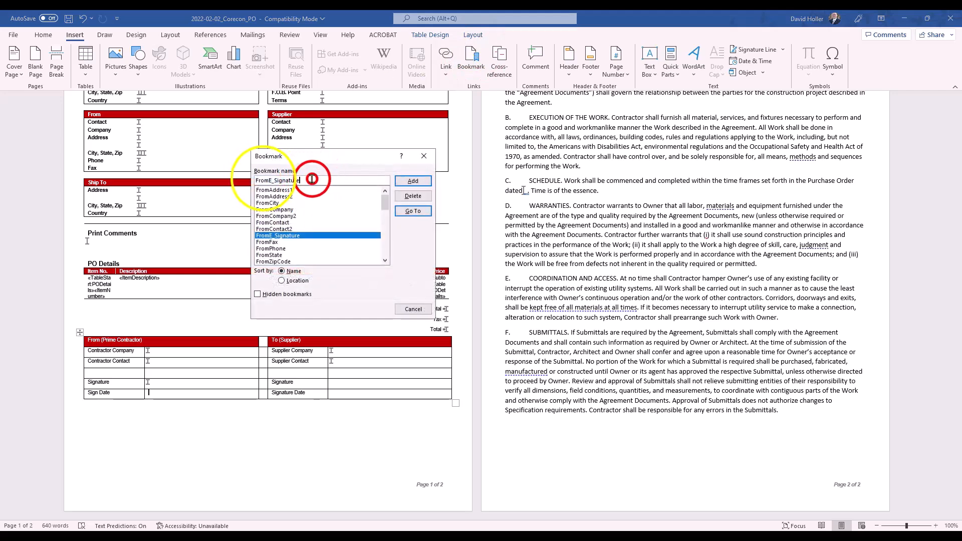
right_click(265, 180)
left_click(287, 209)
left_click(413, 181)
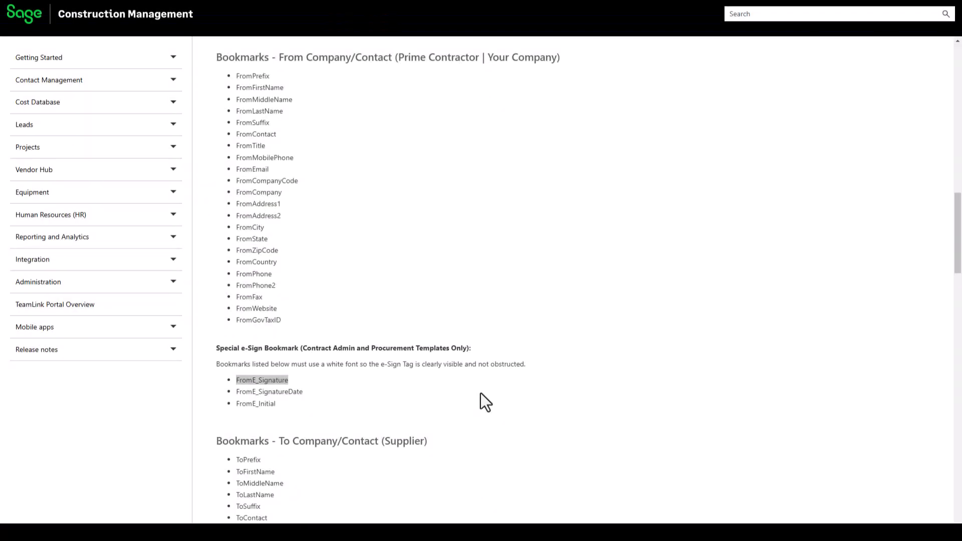
Copy the name ToE_Signature from the online list's supplier section and add it as a bookmark beside the supplier's Signature.
scroll(480, 393, "down", 9)
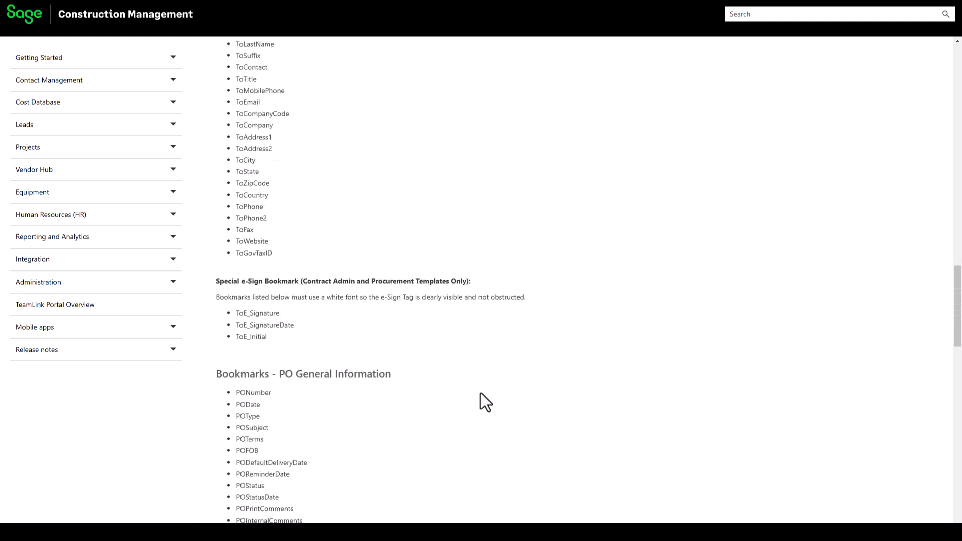
right_click(276, 313)
left_click(314, 329)
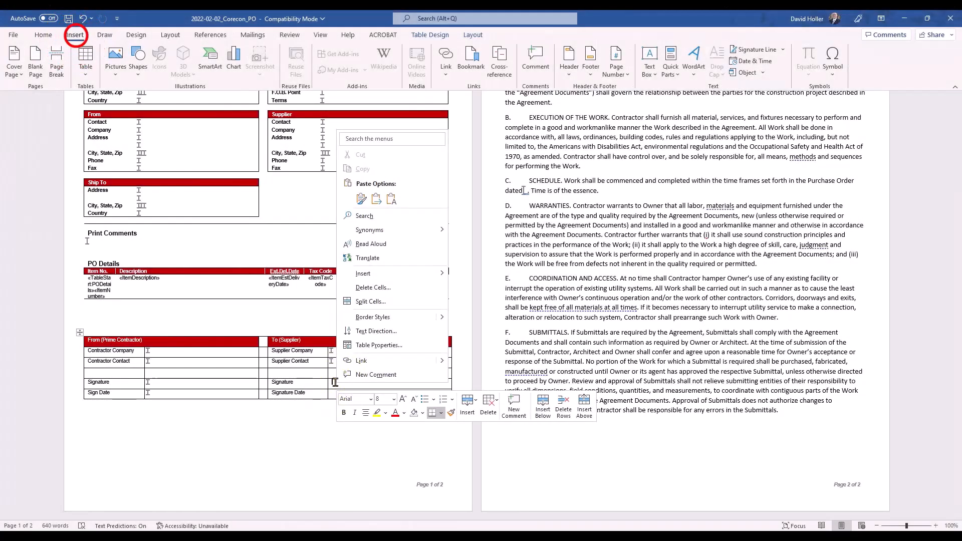
left_click(74, 35)
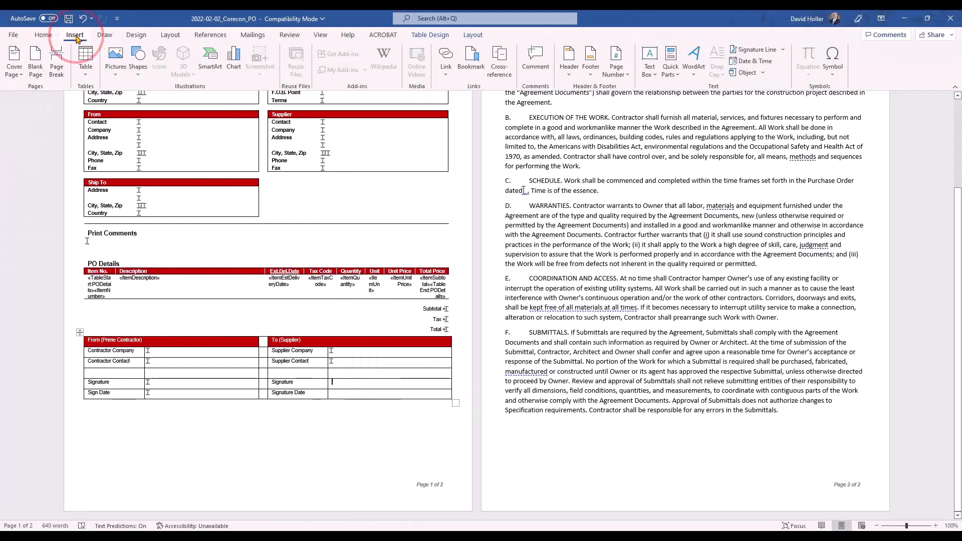
left_click(471, 59)
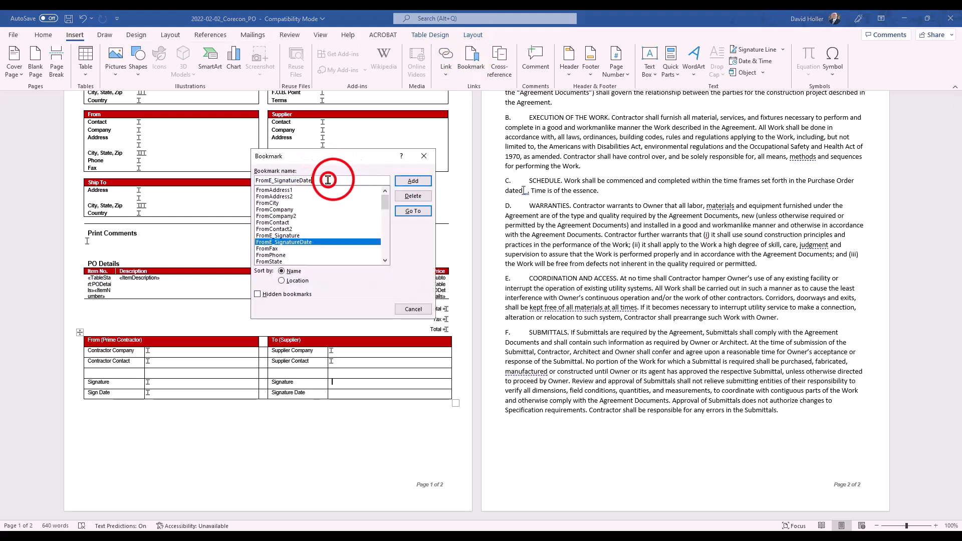
left_click_drag(333, 180, 257, 181)
right_click(269, 180)
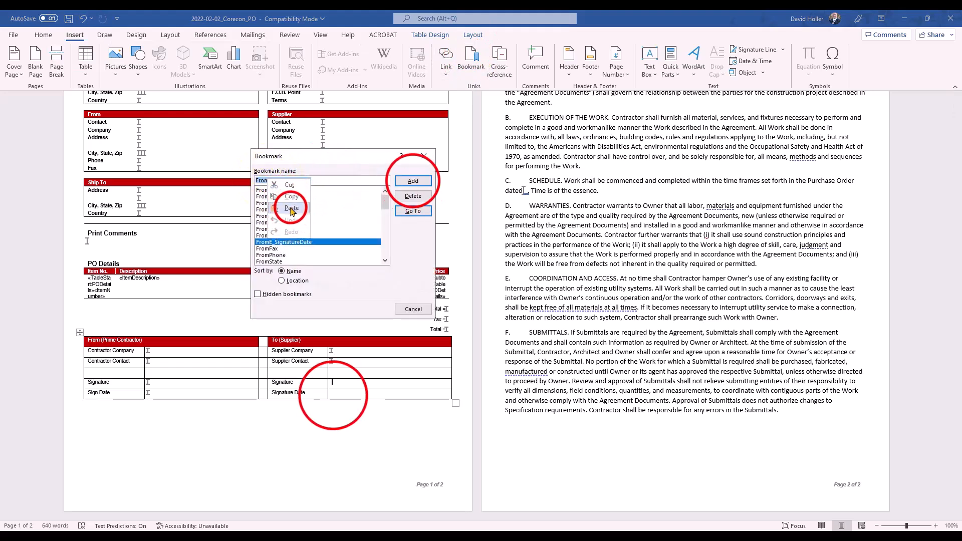
left_click(291, 208)
left_click(413, 181)
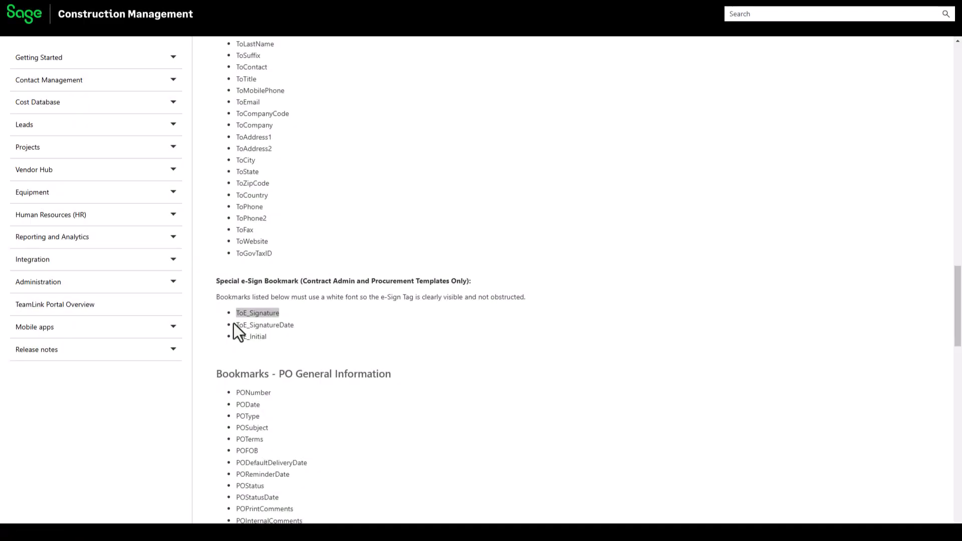
Copy the name ToE_SignatureDate from the online bookmark list and add it as a bookmark in the cell beside Signature Date.
left_click_drag(234, 325, 294, 326)
right_click(286, 327)
left_click(317, 340)
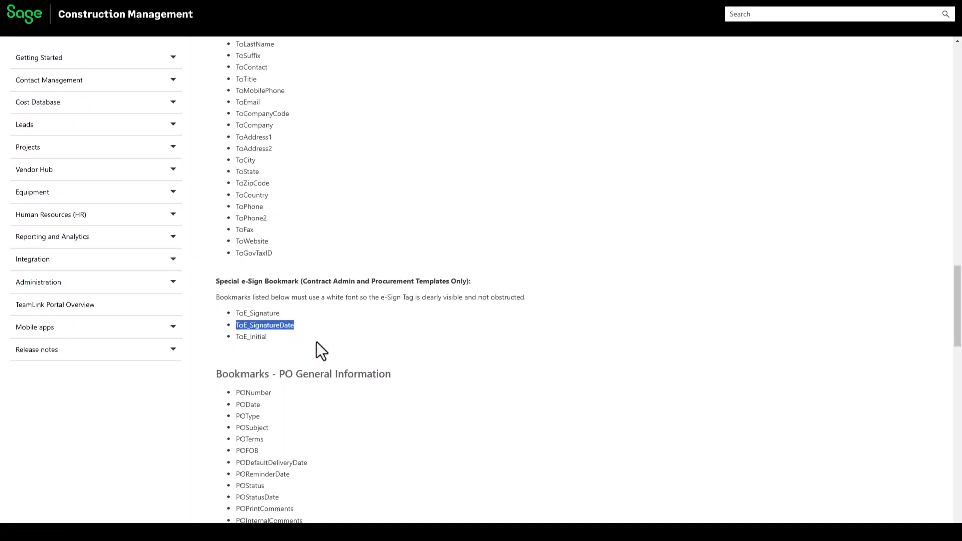
left_click(474, 55)
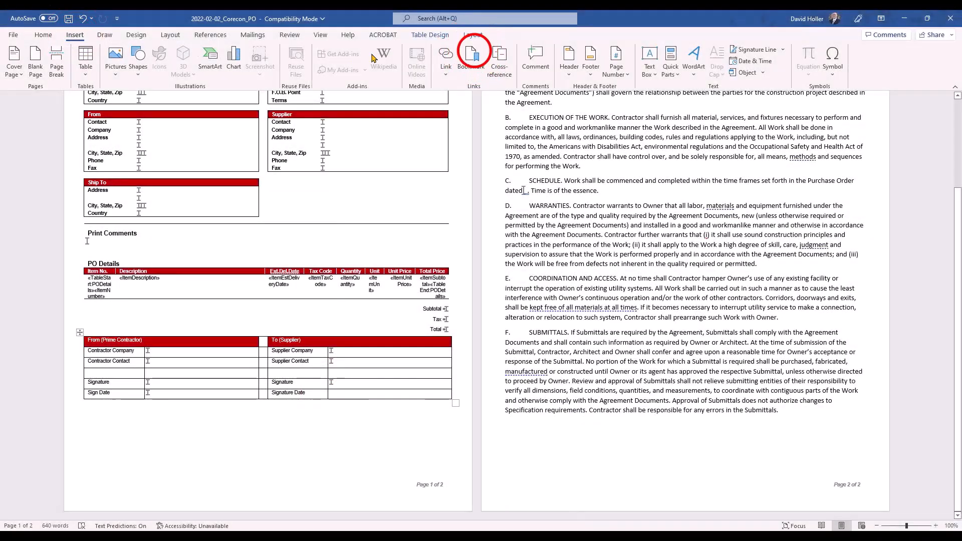
left_click_drag(317, 180, 243, 163)
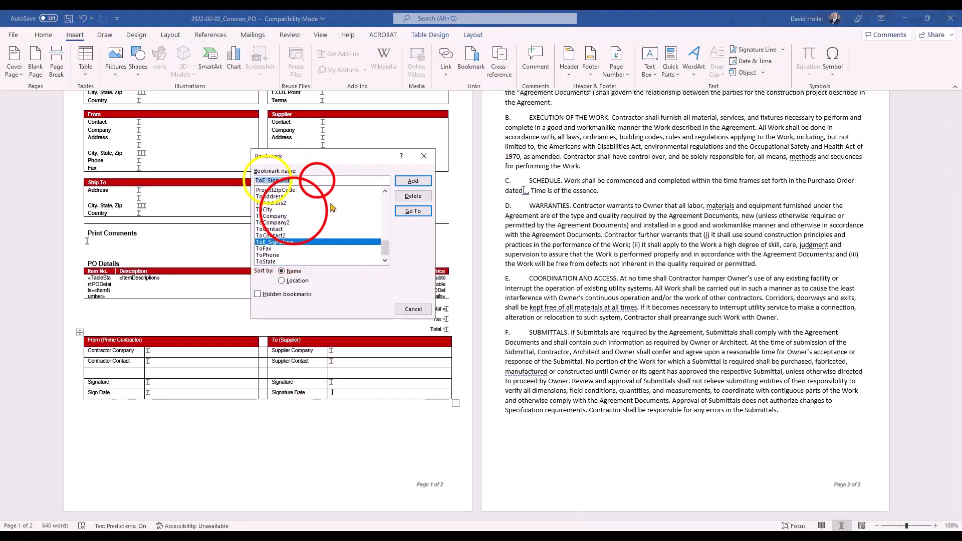
right_click(266, 180)
left_click(293, 210)
left_click(413, 181)
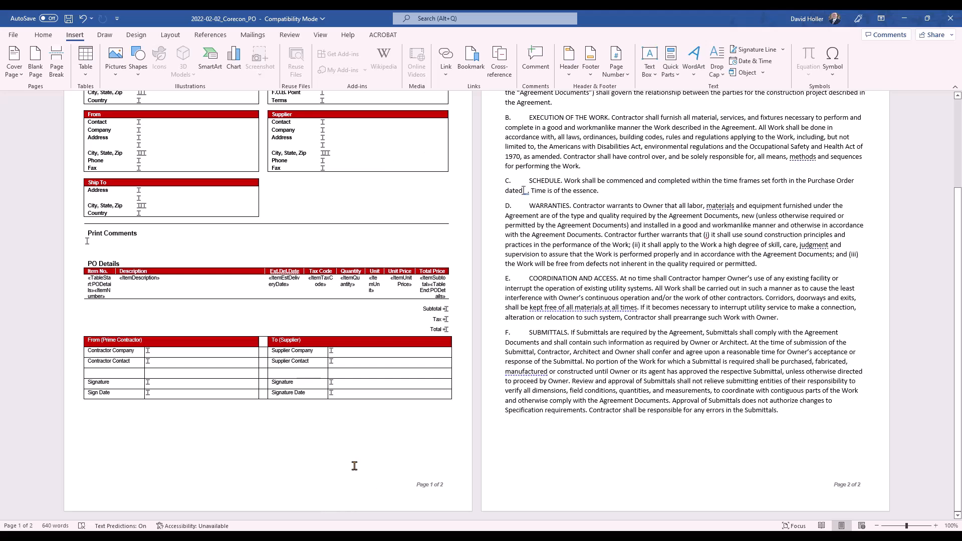
Increase the Signature row's height, and set the font color of the bookmark cells beside the contractor's Signature and Sign Date to White, Background 1.
left_click_drag(129, 389, 129, 404)
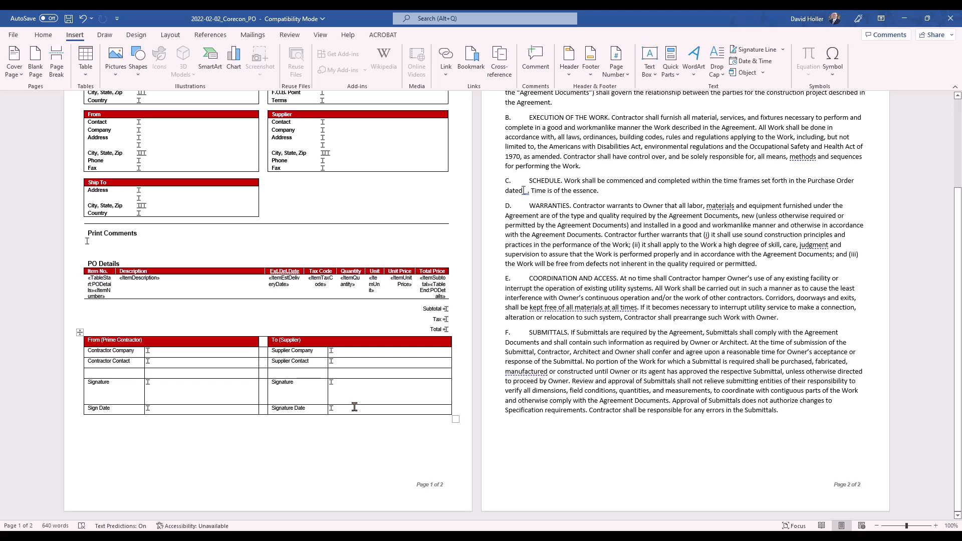
left_click(154, 411)
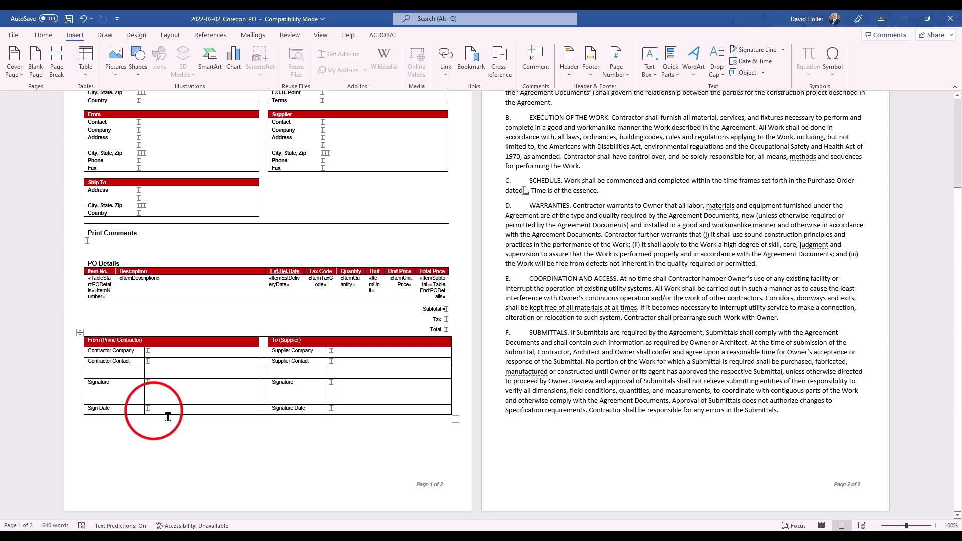
left_click_drag(149, 406, 148, 393)
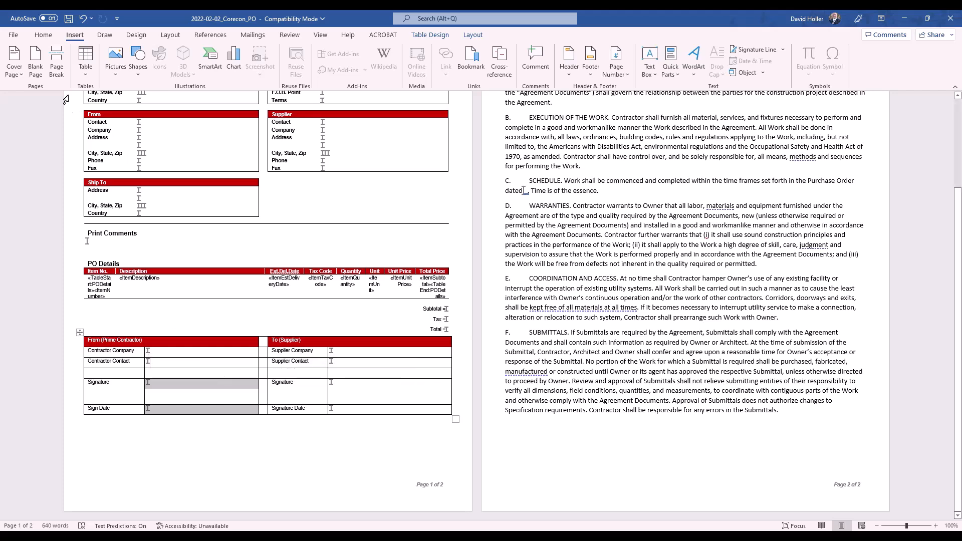
left_click(42, 35)
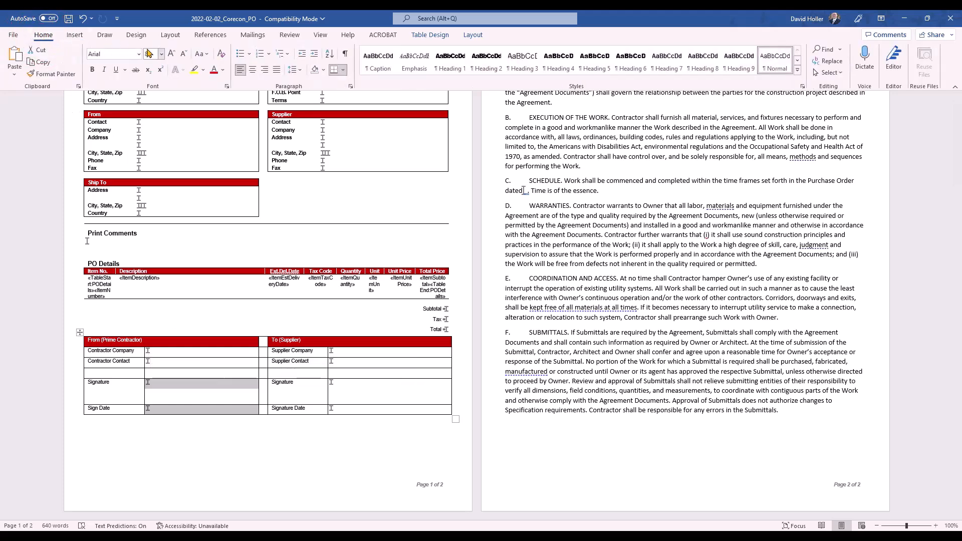
left_click(224, 73)
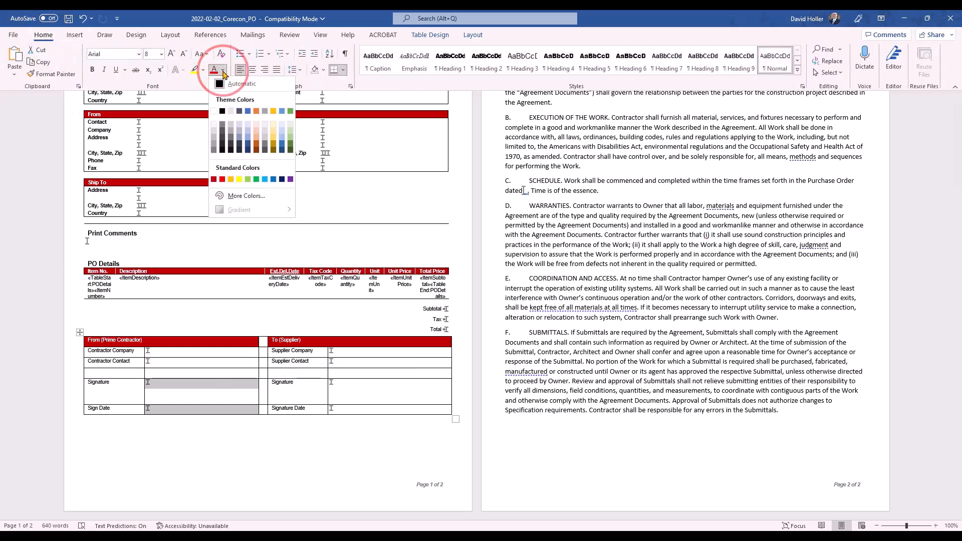
left_click(214, 112)
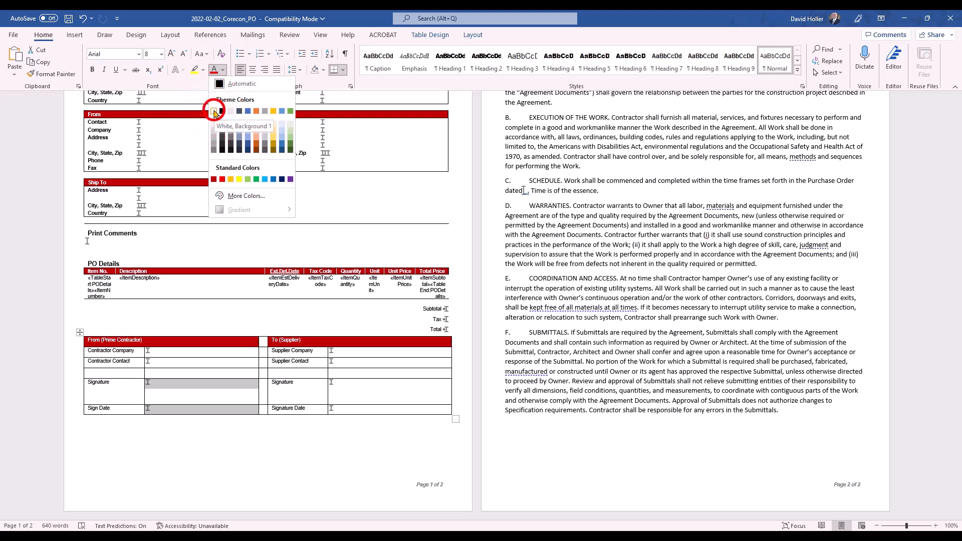
Set the font color of the bookmark cells beside the supplier's Signature and Signature Date to White, Background 1.
left_click_drag(350, 408, 332, 385)
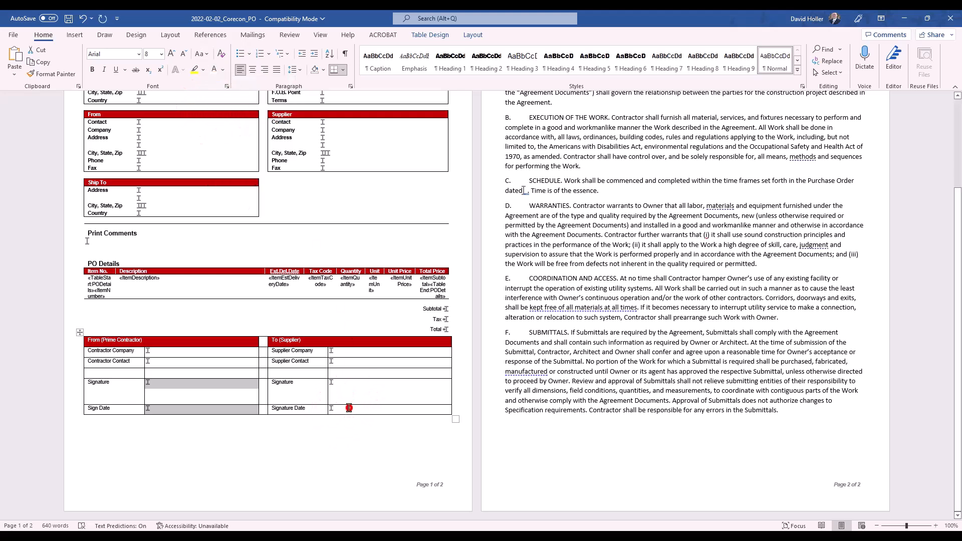
left_click(213, 68)
left_click(333, 453)
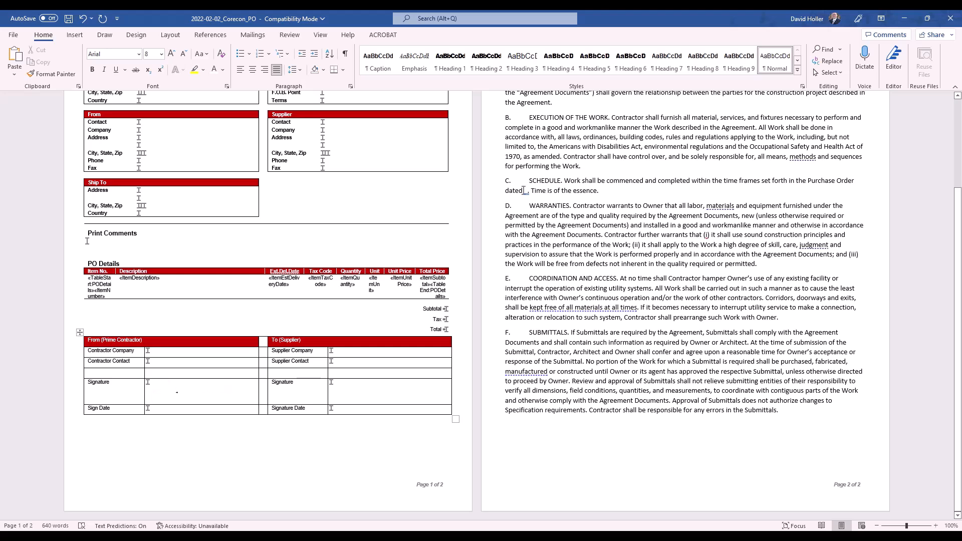
Remove all borders from the From (Prime Contractor) / To (Supplier) signature table.
left_click(88, 342)
mouse_move(91, 341)
left_mouse_down()
mouse_move(211, 383)
mouse_move(378, 406)
left_mouse_up()
left_click(343, 69)
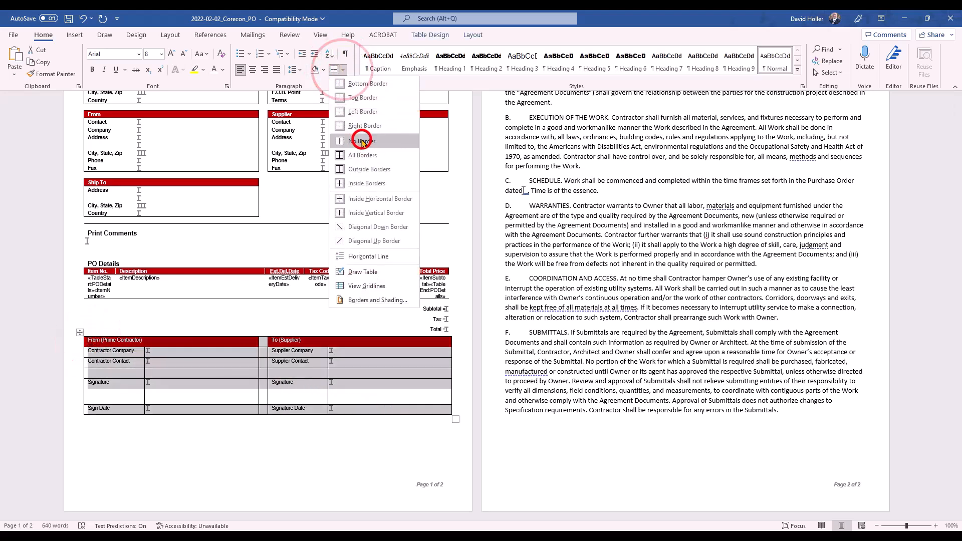
left_click(364, 144)
left_click(241, 471)
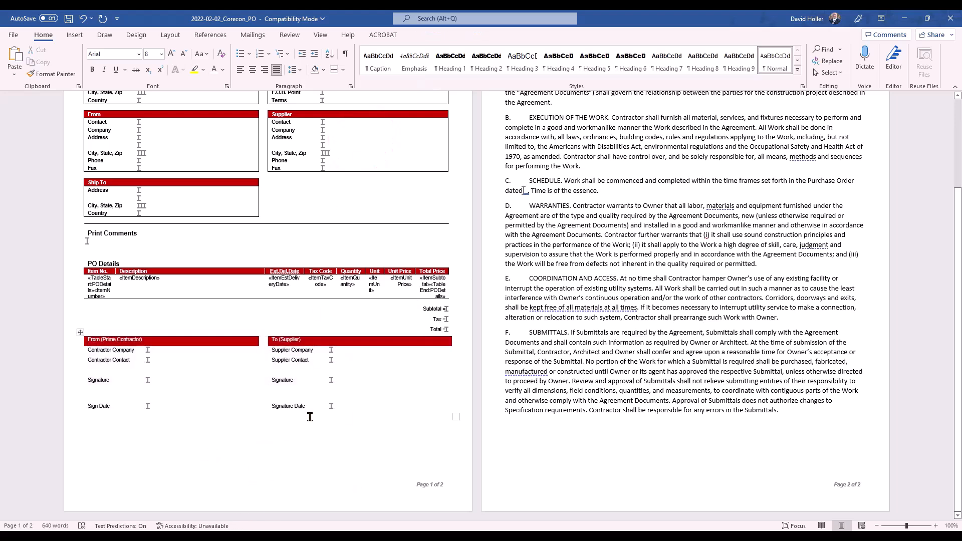
Add a bottom border to the bookmark cell beside Contractor Company.
left_click(169, 351)
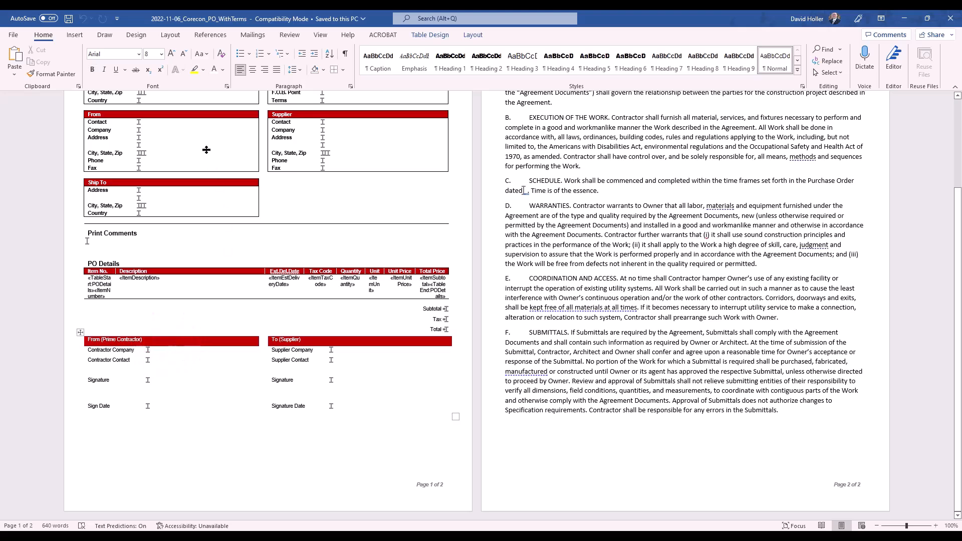
left_click(157, 351)
left_click(42, 34)
left_click(74, 35)
left_click(42, 35)
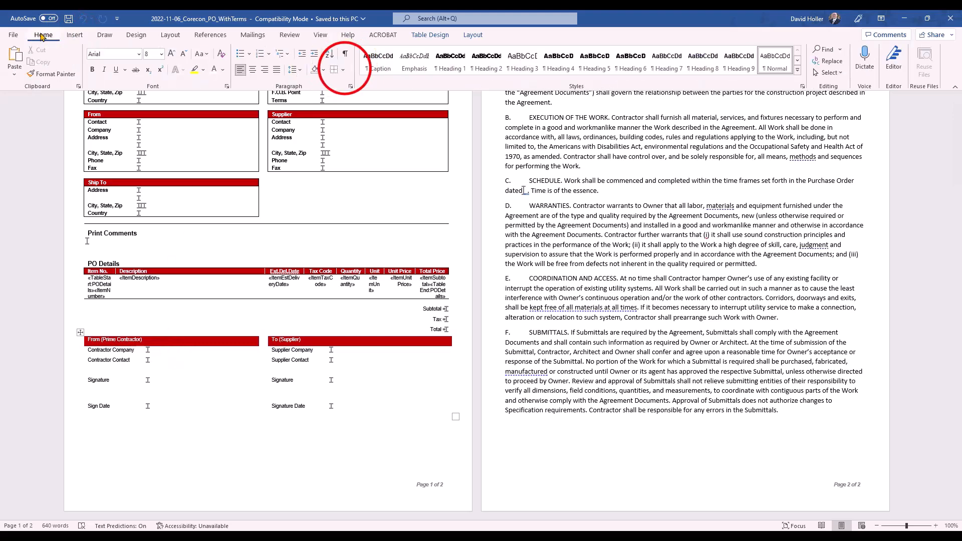
left_click(342, 69)
left_click(359, 85)
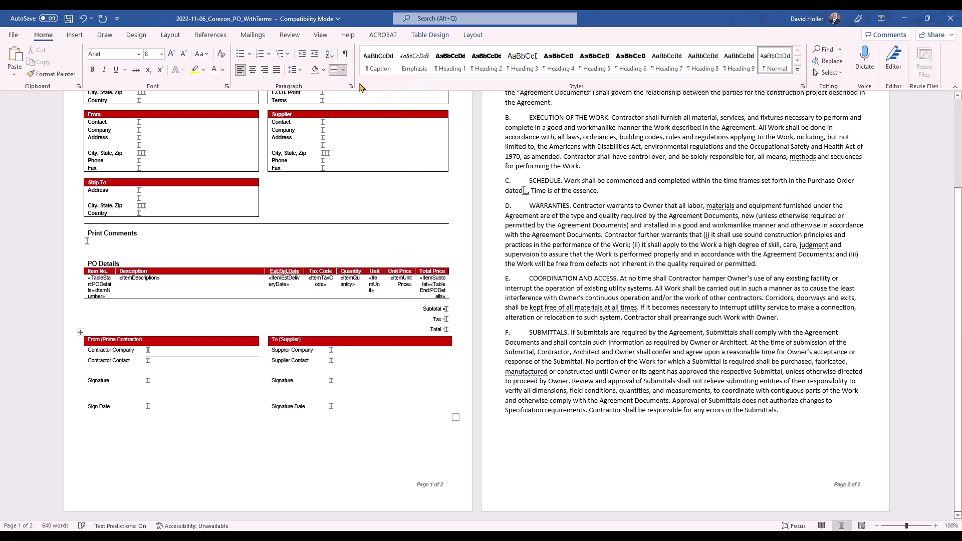
Repeat the bottom border on the cells beside Contractor Contact and the contractor's Signature and Sign Date.
left_click(162, 361)
key("F4")
left_click(163, 380)
key("F4")
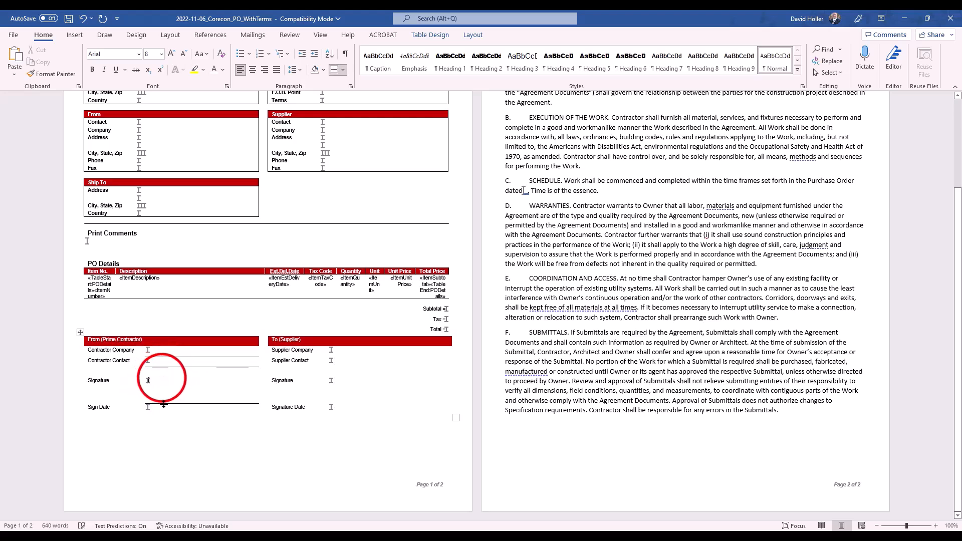
left_click(157, 381)
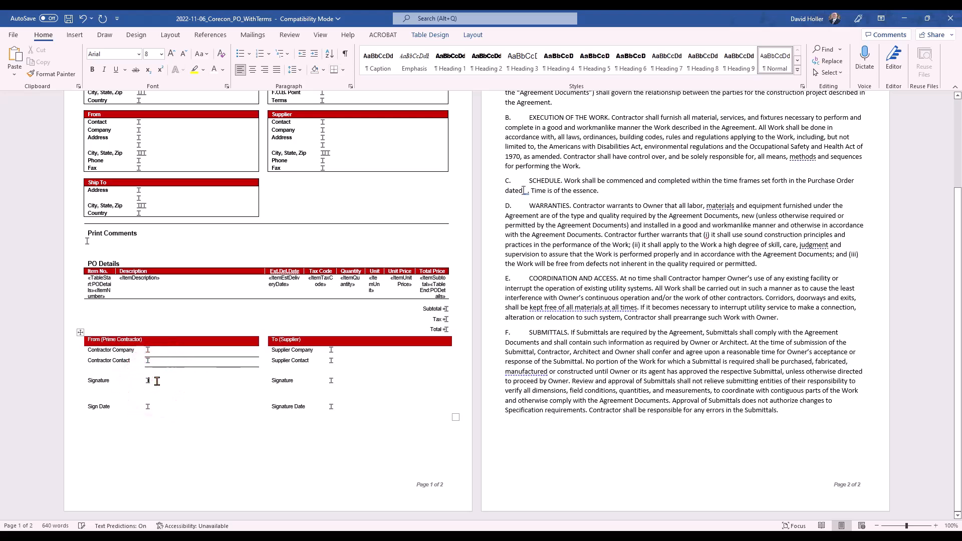
left_click(161, 410)
key("F4")
Repeat the bottom border on the cells beside Supplier Company, Supplier Contact and the supplier's Signature and Signature Date.
left_click(338, 352)
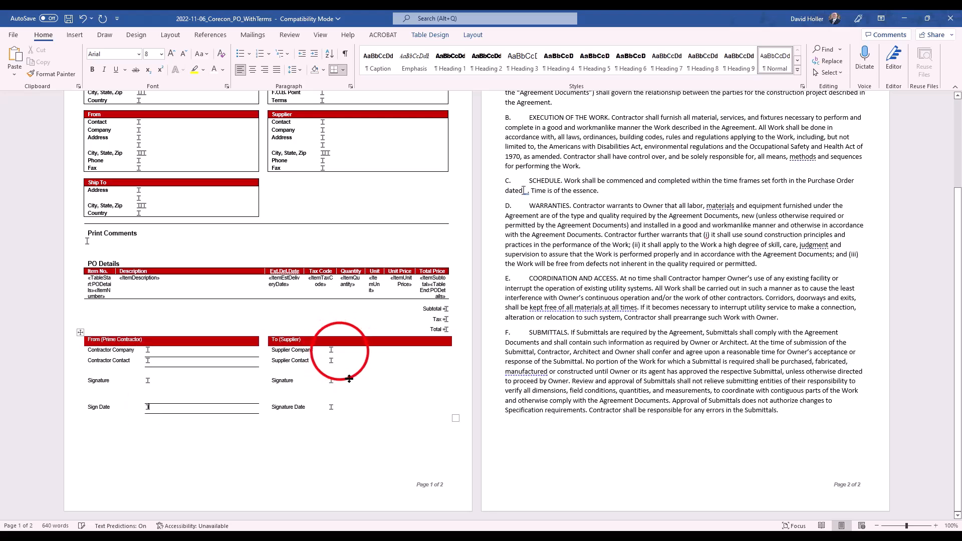
key("F4")
left_click(348, 362)
key("F4")
left_click(351, 381)
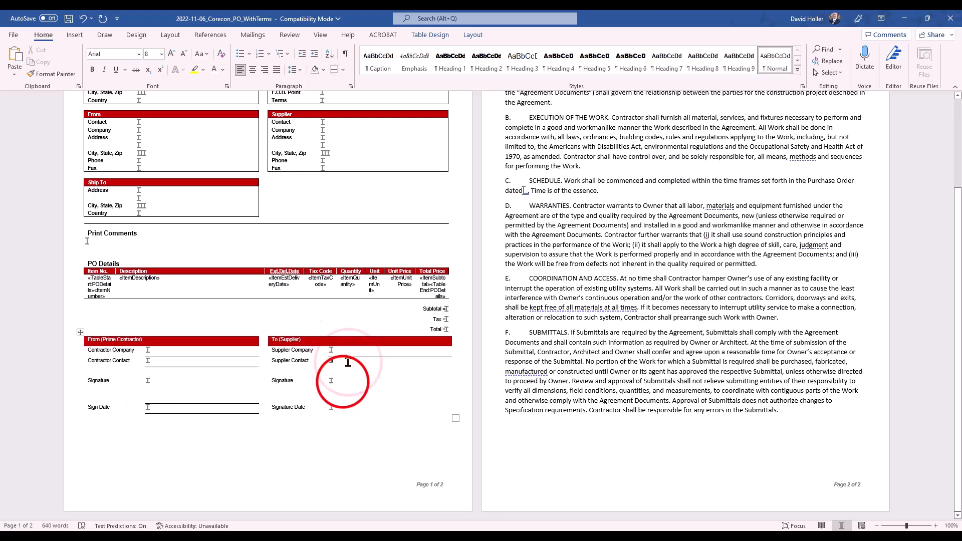
key("F4")
left_click(351, 410)
key("F4")
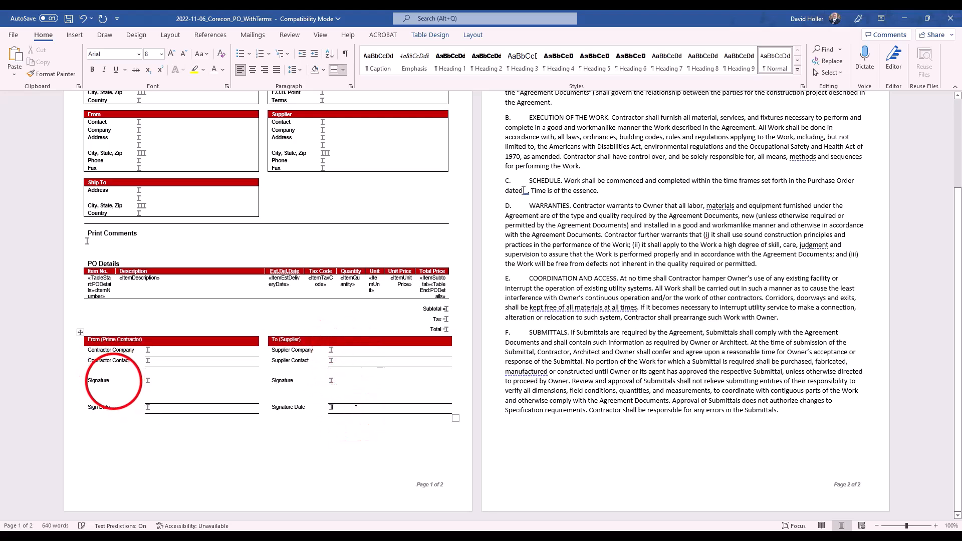
Set the vertical alignment of the contractor's Signature label cell to Bottom.
triple_click(114, 381)
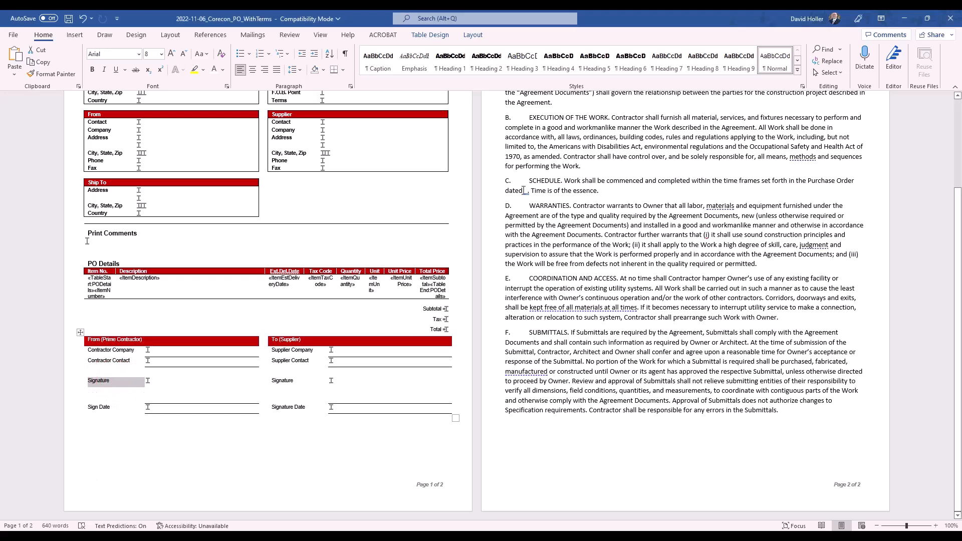
right_click(115, 387)
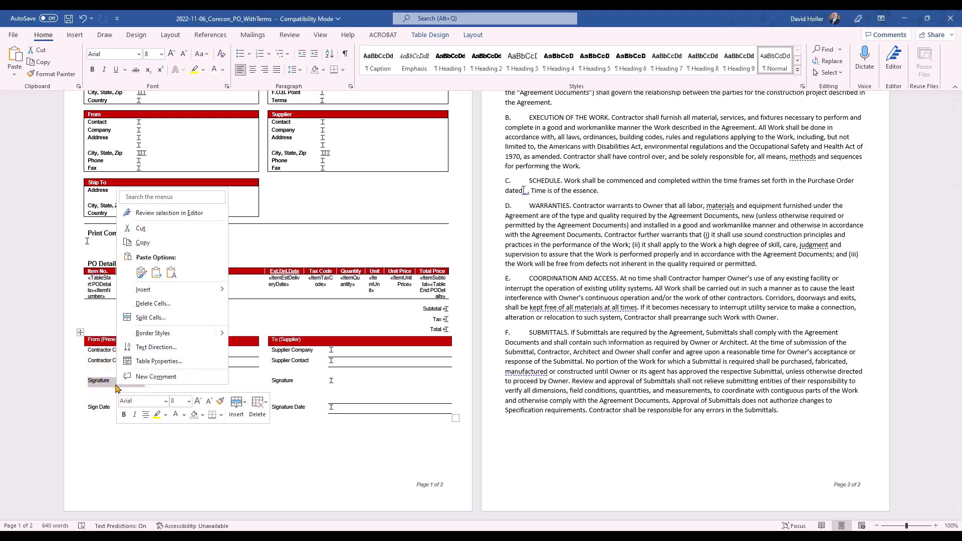
left_click(144, 368)
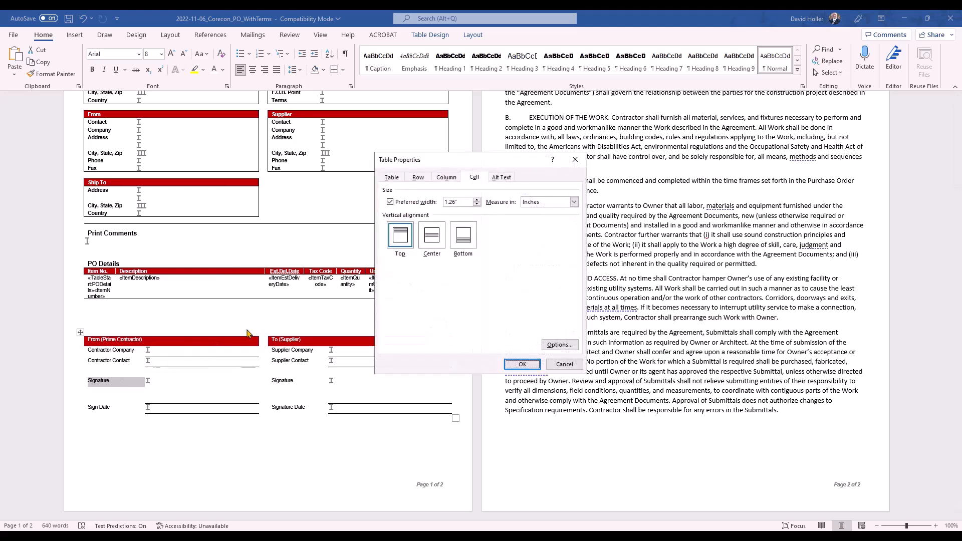
left_click(461, 242)
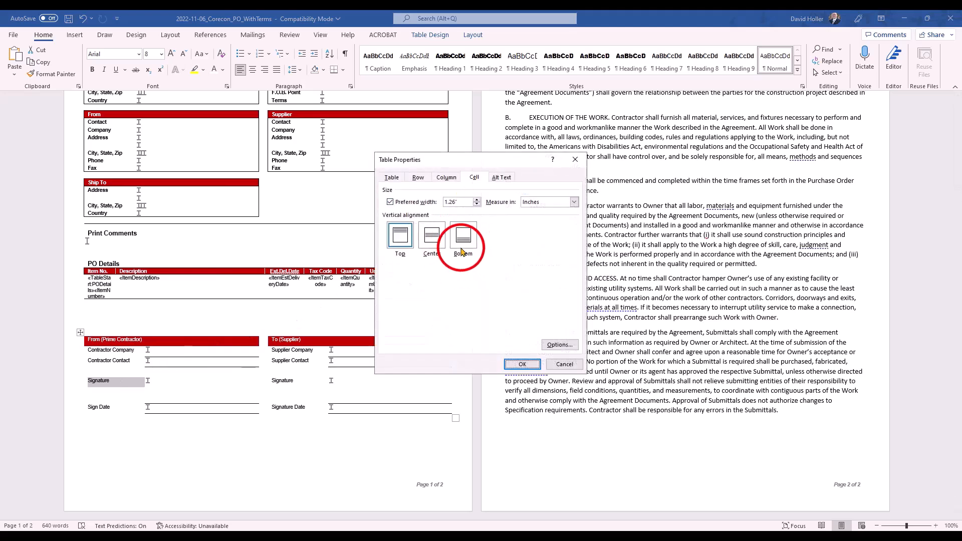
left_click(516, 367)
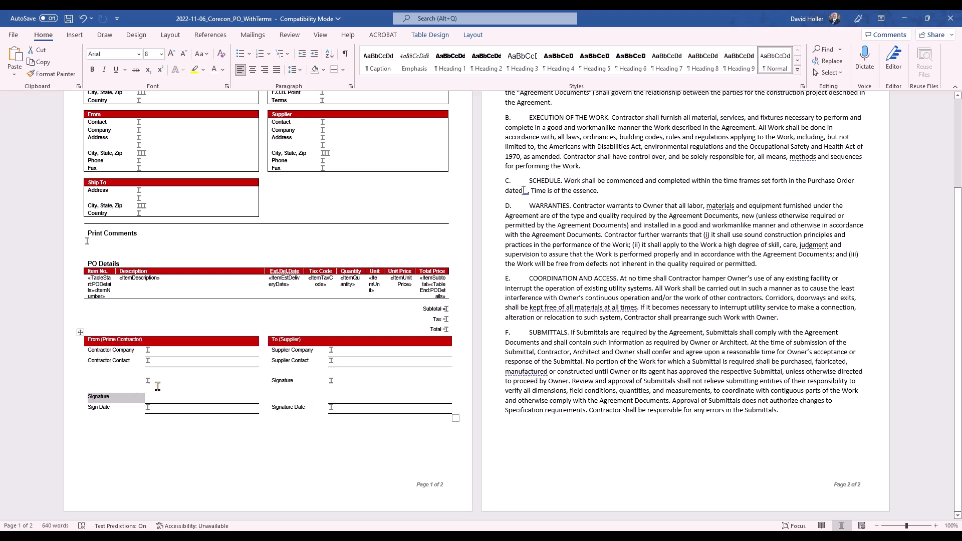
Set the vertical alignment of the supplier's Signature label cell to Bottom.
left_click(282, 382)
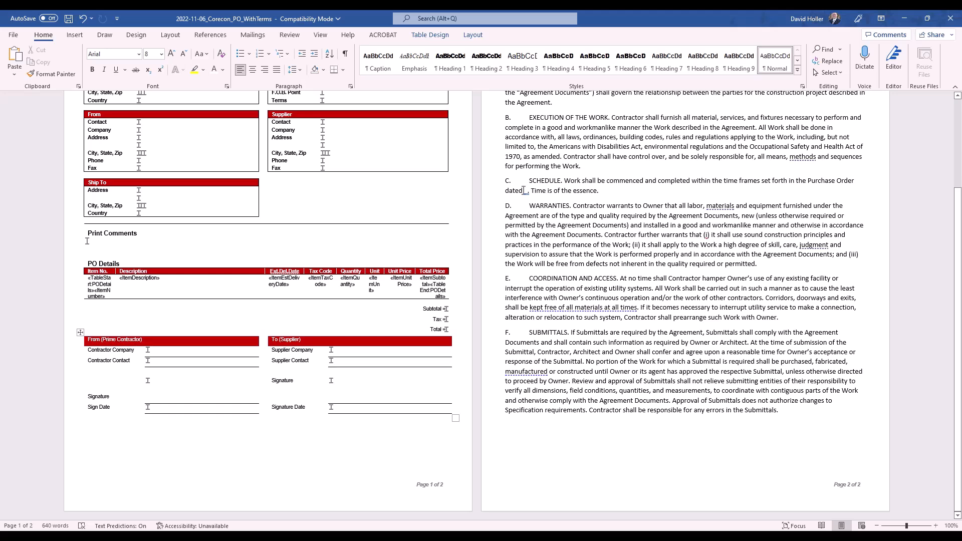
right_click(282, 380)
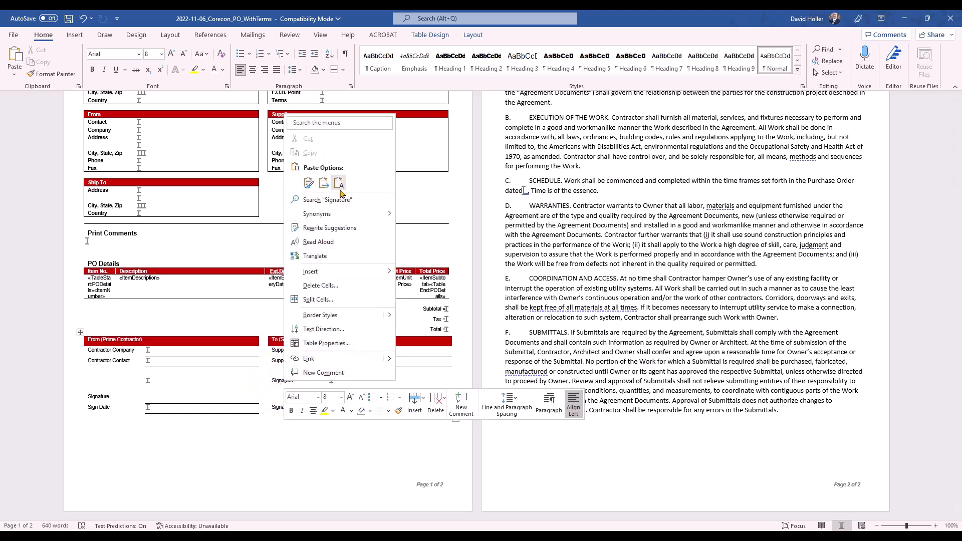
left_click(305, 343)
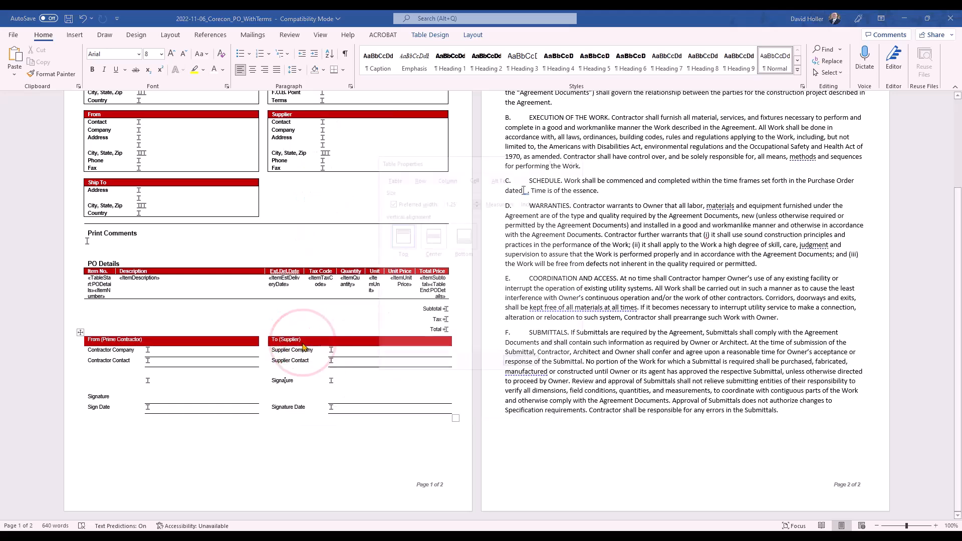
left_click(463, 236)
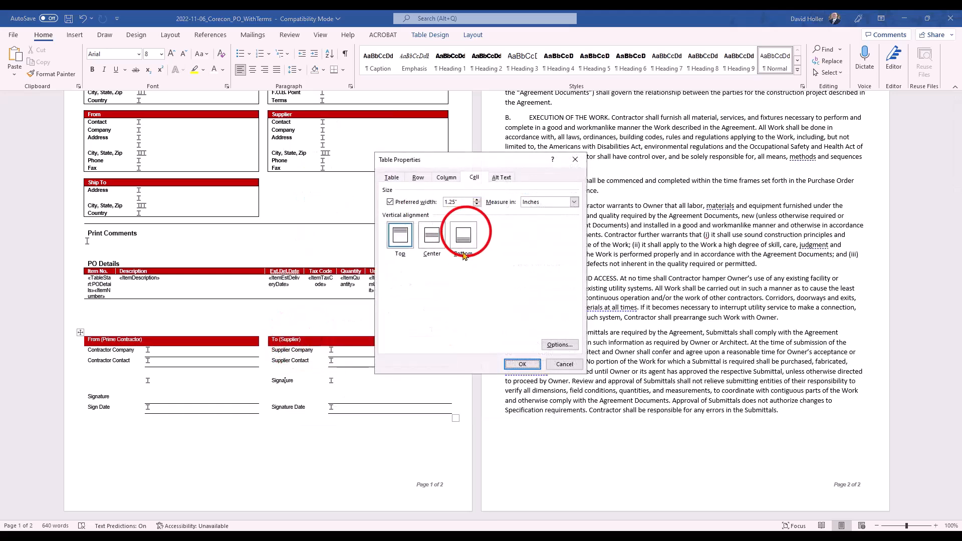
left_click(523, 365)
left_click(294, 455)
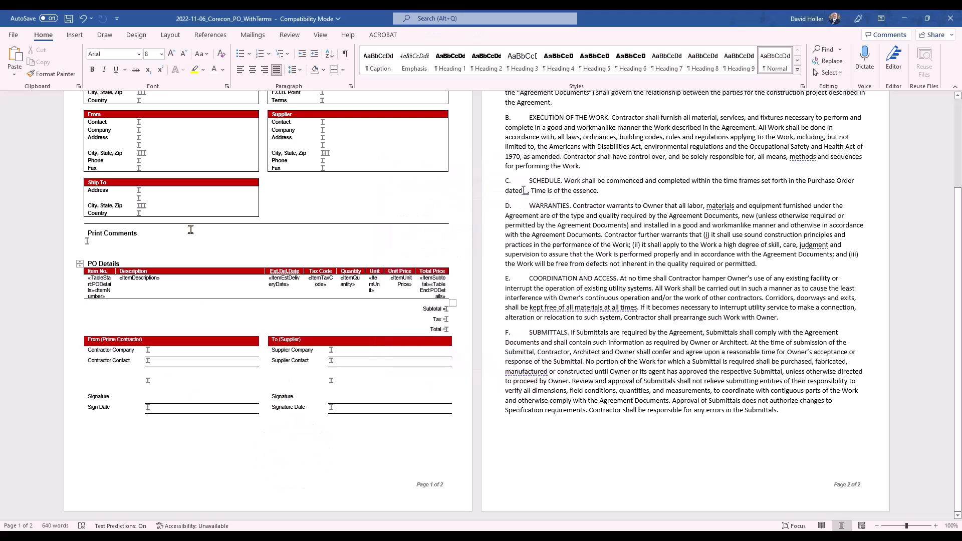
Save the template in Downloads as 2022-11-06_Corecon_PO_WithTerms in Word 97-2003 Document (*.doc) format, and close Word.
left_click(13, 35)
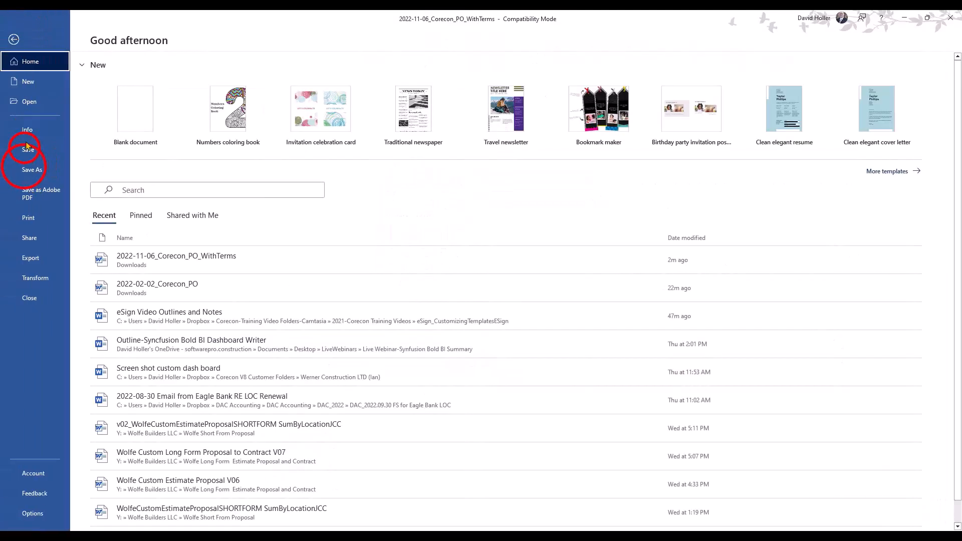
left_click(27, 148)
left_click(31, 170)
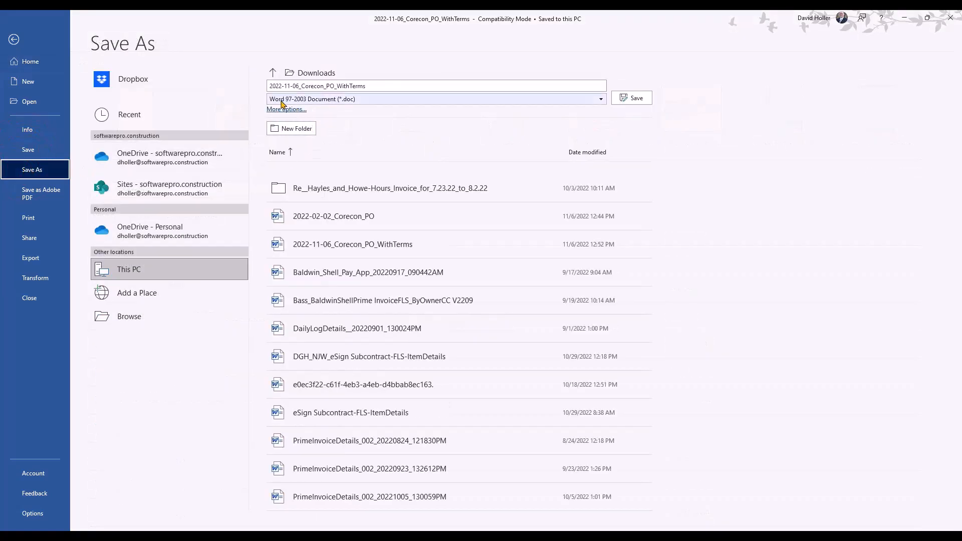
left_click(310, 100)
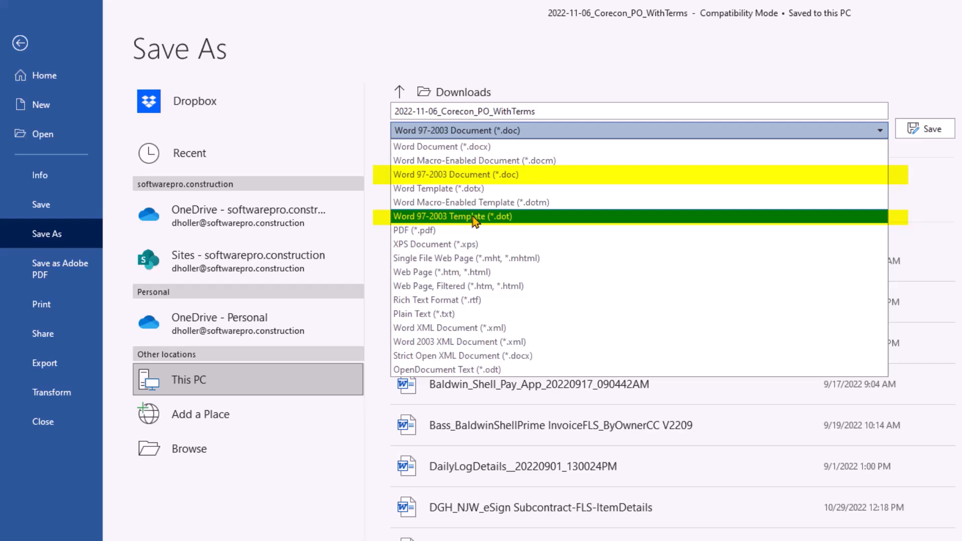
left_click(436, 174)
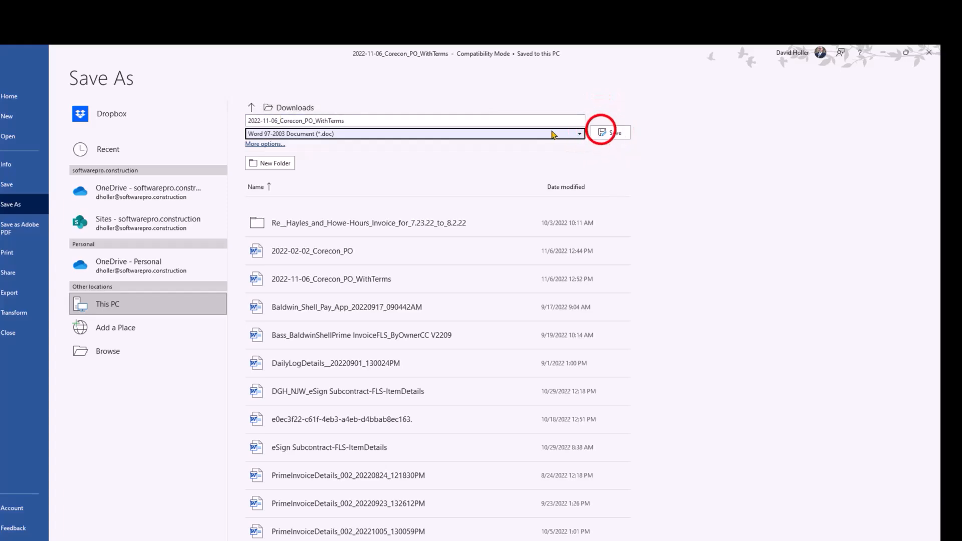
left_click(609, 133)
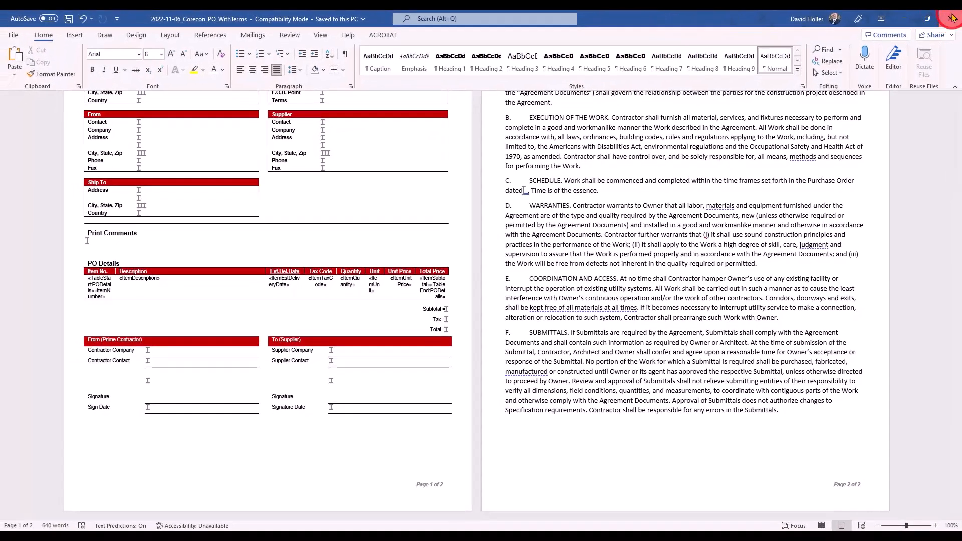
left_click(953, 18)
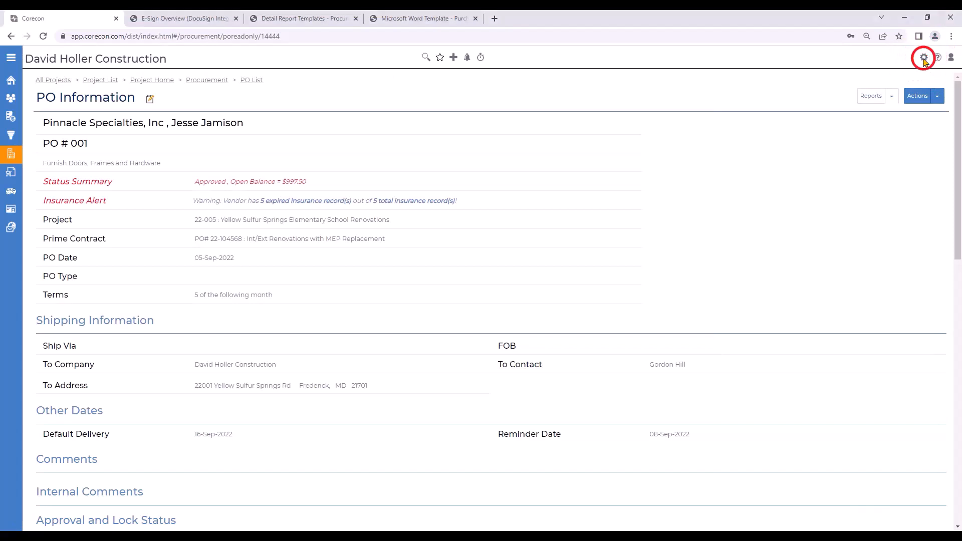
In Corecon's settings, open the upload form for Word detail report templates.
left_click(925, 58)
left_click(20, 150)
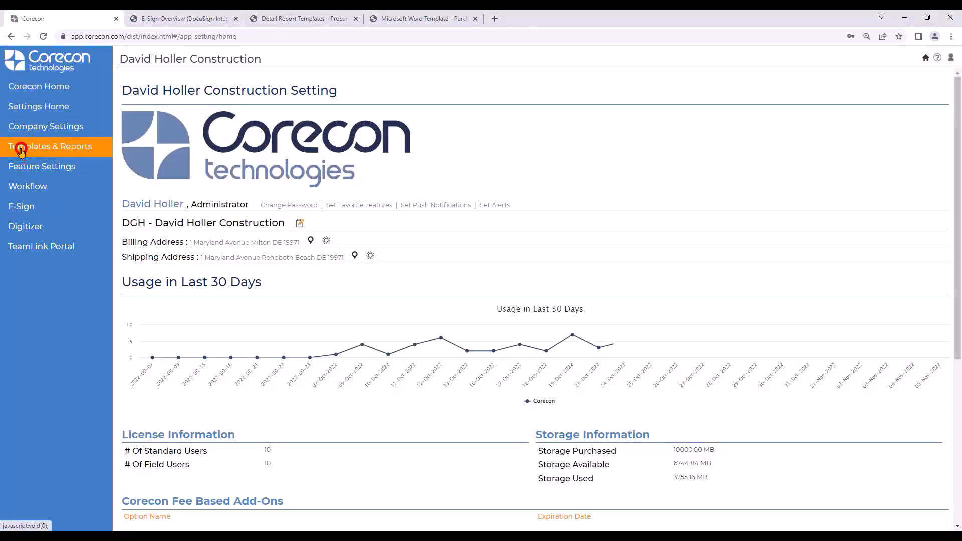
left_click(42, 261)
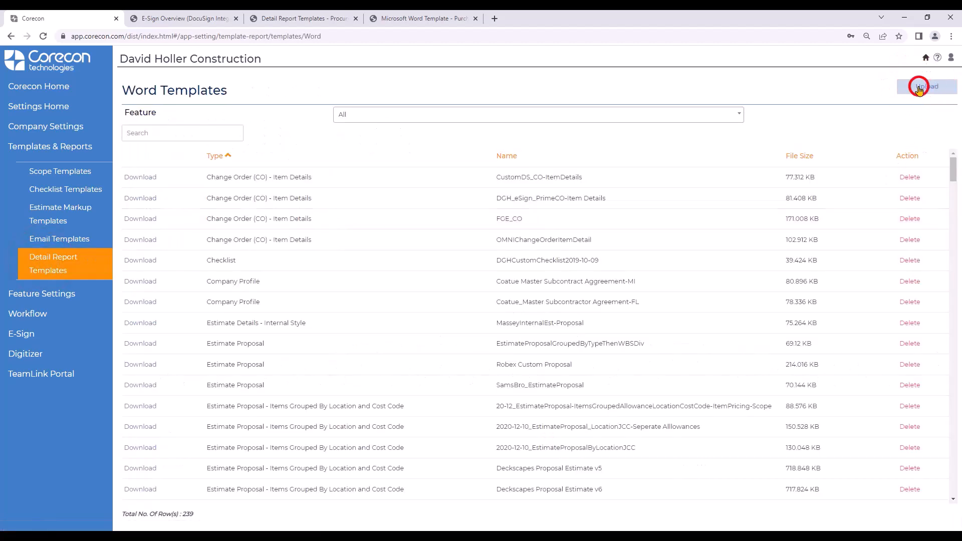
left_click(926, 87)
Set the template's feature to PO and paste the copied text as its name.
left_click(391, 146)
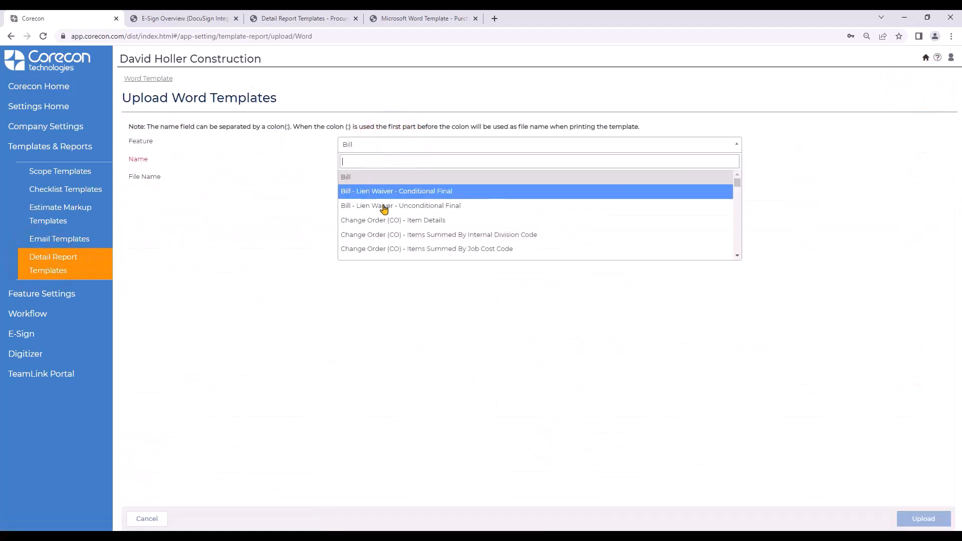
scroll(401, 210, "down", 3)
scroll(415, 213, "down", 6)
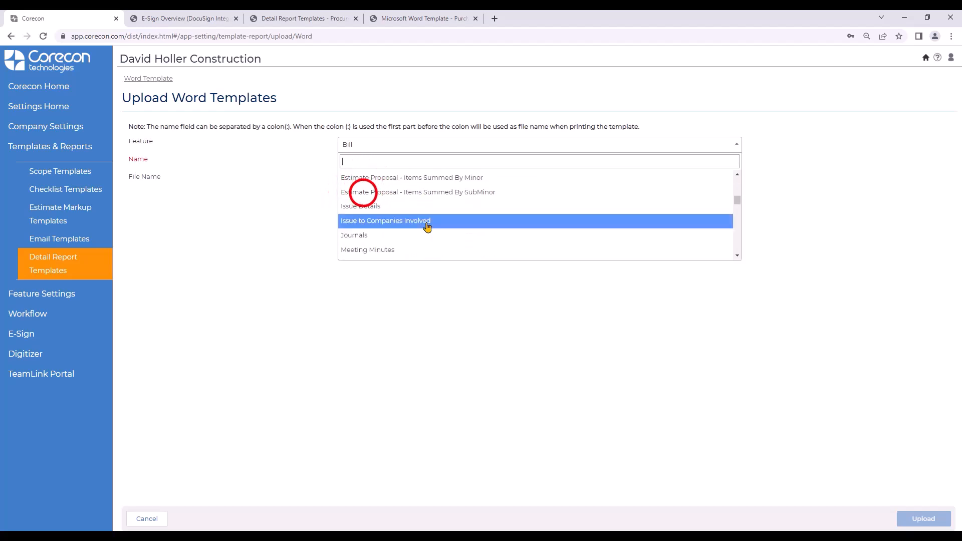
left_click(364, 196)
left_click(369, 161)
right_click(370, 161)
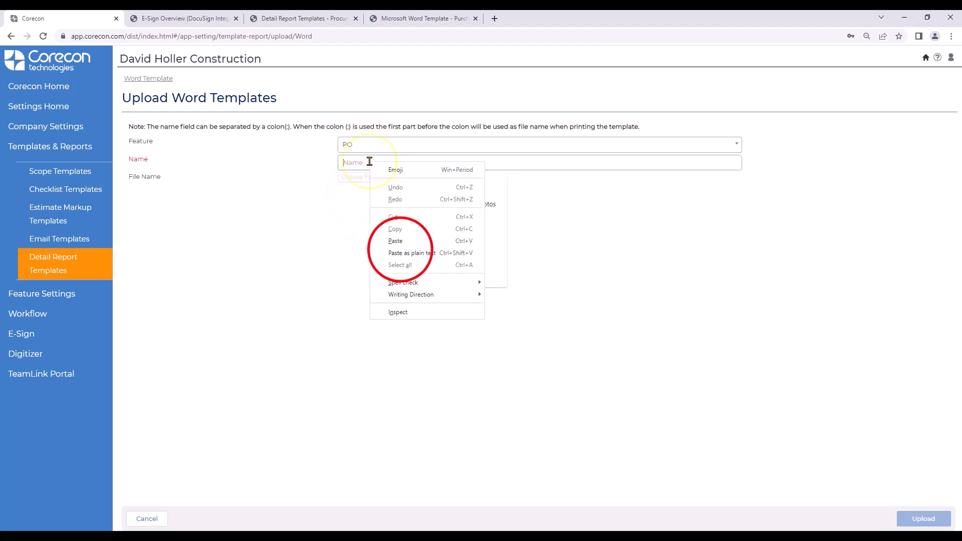
left_click(399, 242)
Attach 2022-11-06_Corecon_PO_WithTerms from Downloads as the template file and upload it.
left_click(355, 178)
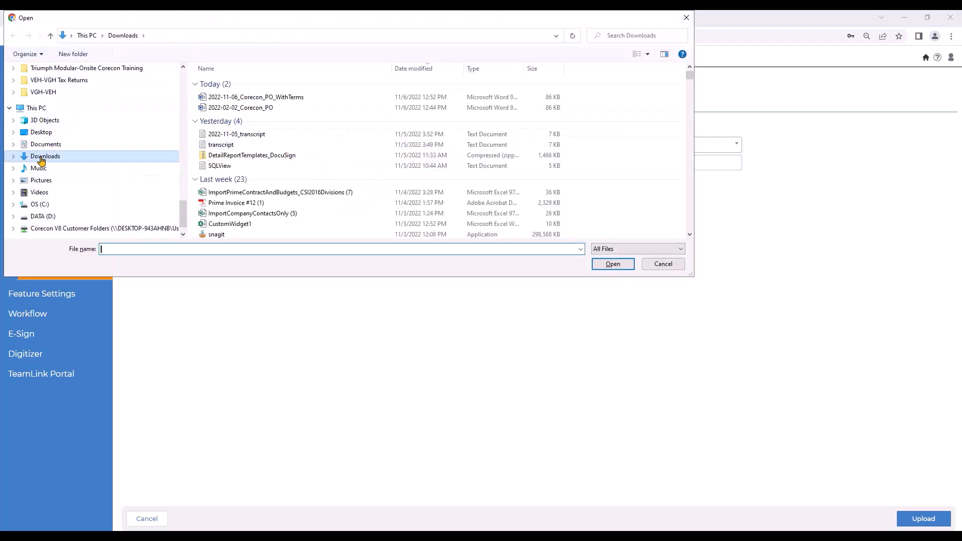
left_click(254, 97)
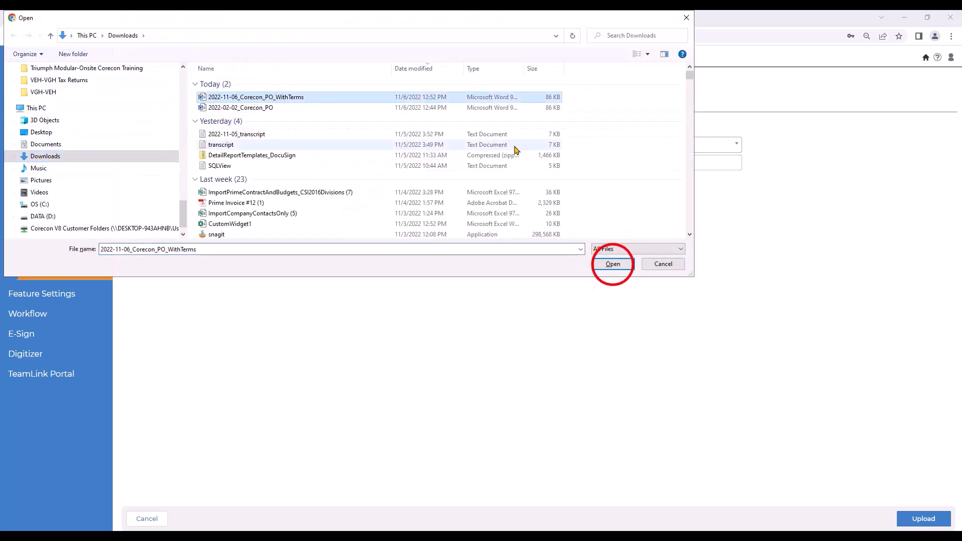
left_click(613, 264)
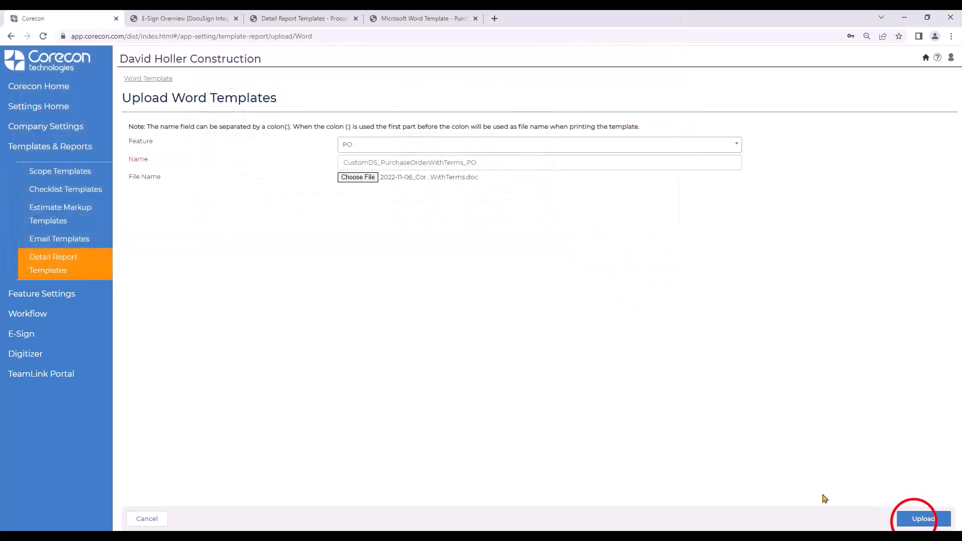
left_click(914, 522)
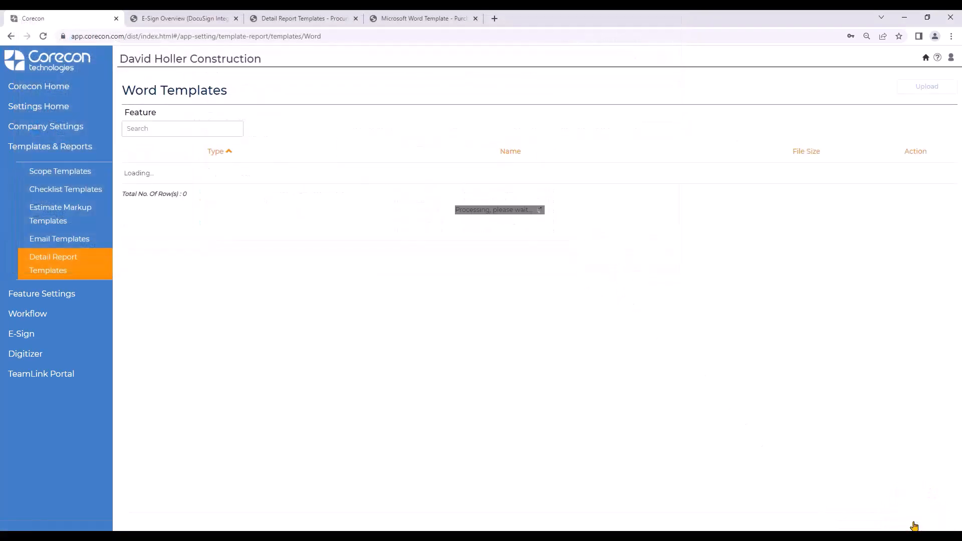
Generate PO # 001 as PDF (Adobe Acrobat) with the CustomDS_PurchaseOrderWithTerms_PO template, review its signature table, and close the PDF.
left_click(28, 88)
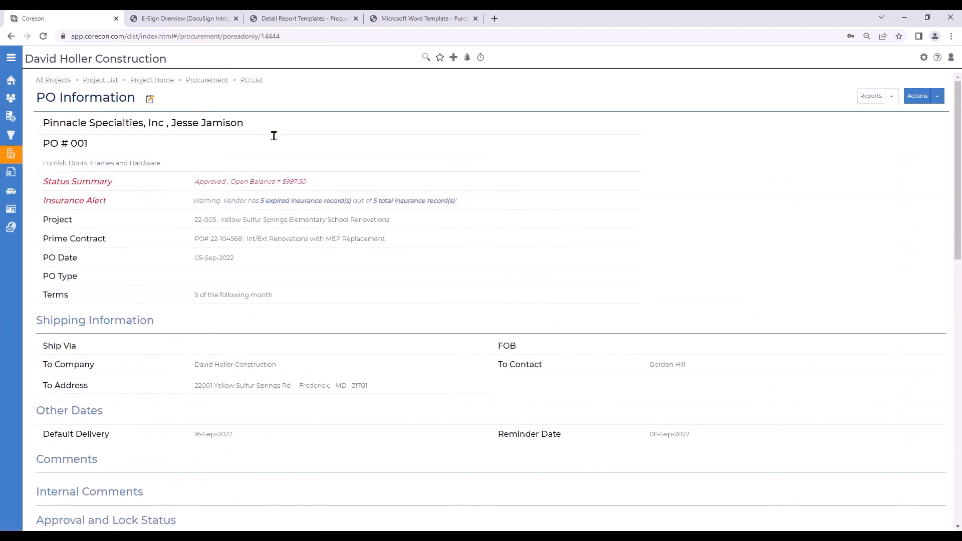
left_click(893, 97)
left_click(870, 111)
left_click(478, 126)
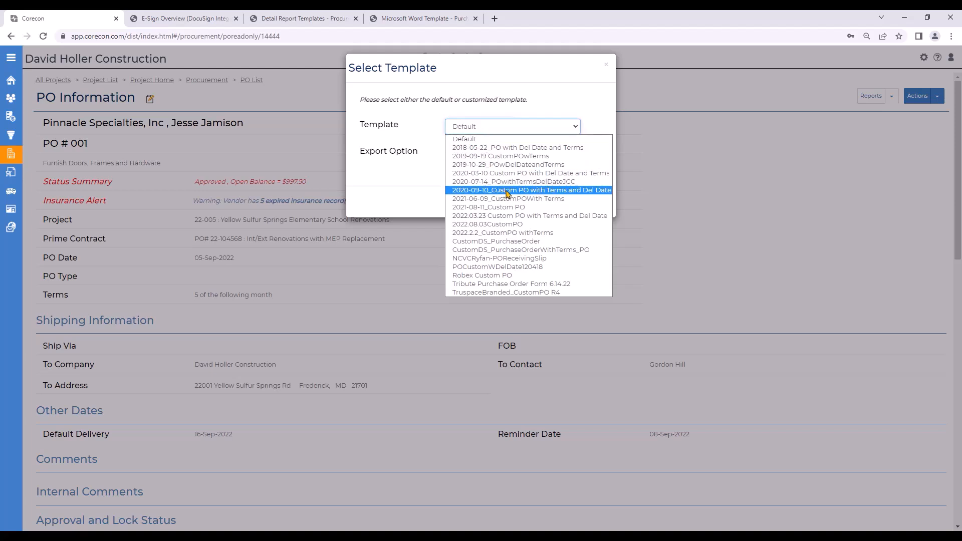
left_click(501, 250)
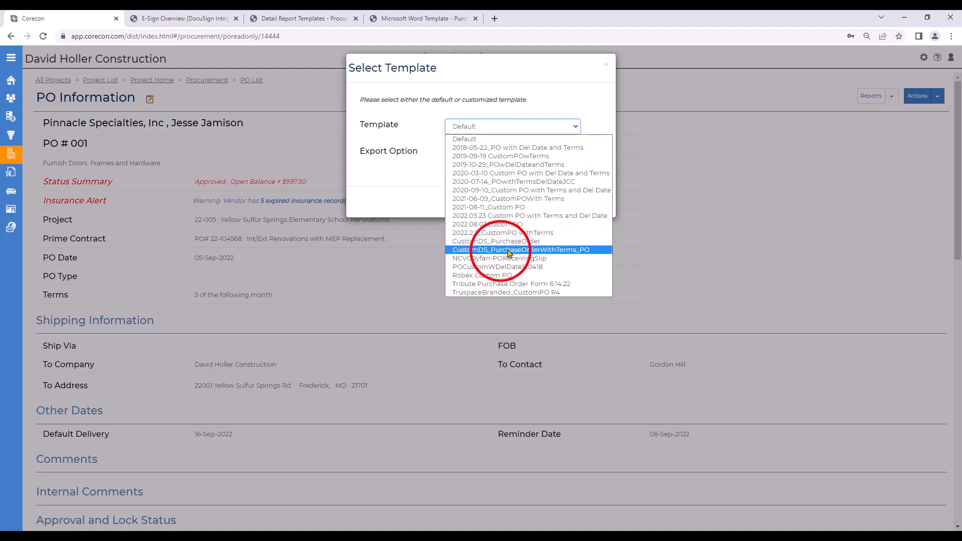
left_click(476, 152)
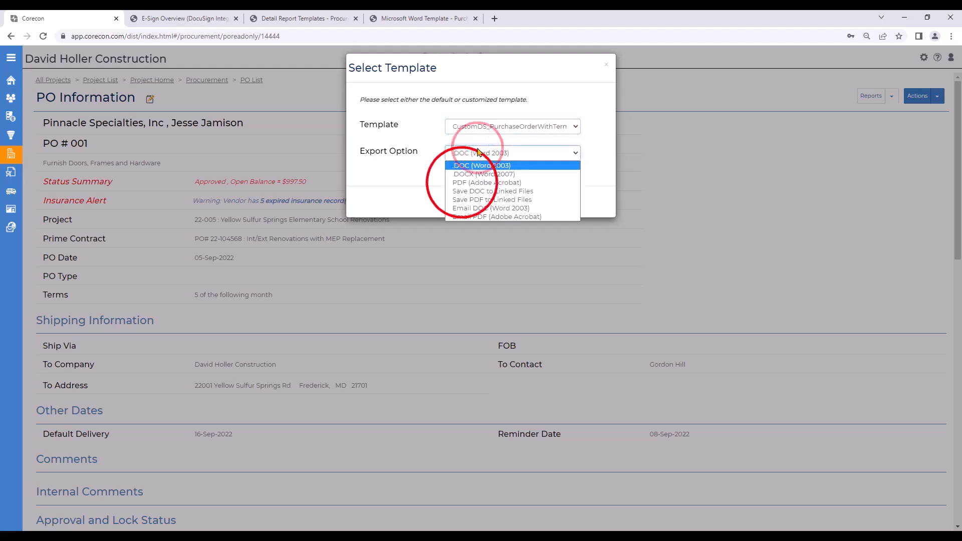
left_click(471, 184)
left_click(474, 204)
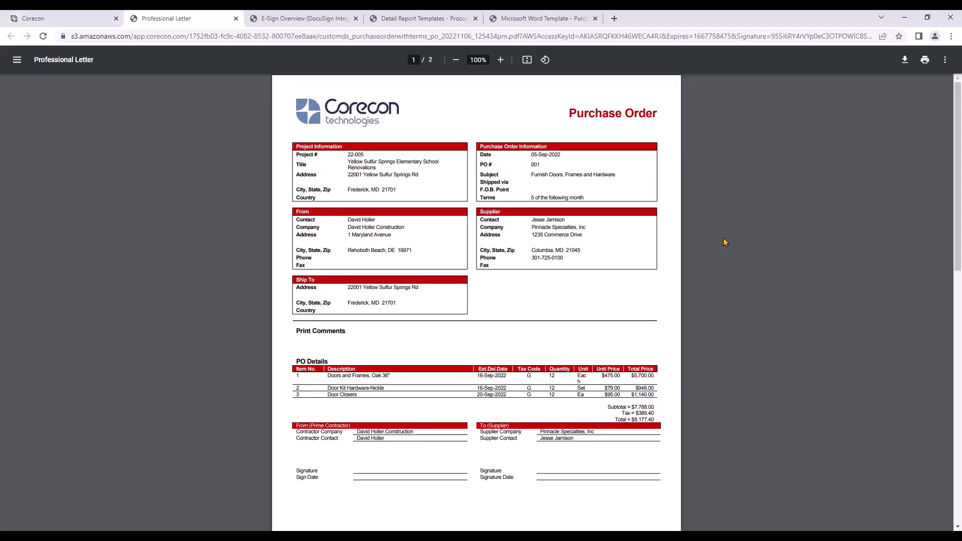
scroll(629, 296, "down", 3)
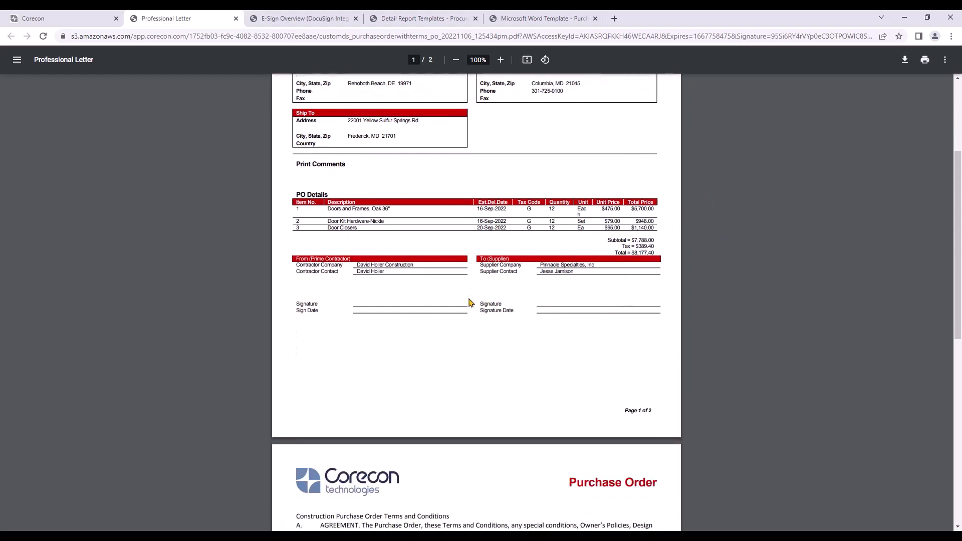
left_click(236, 18)
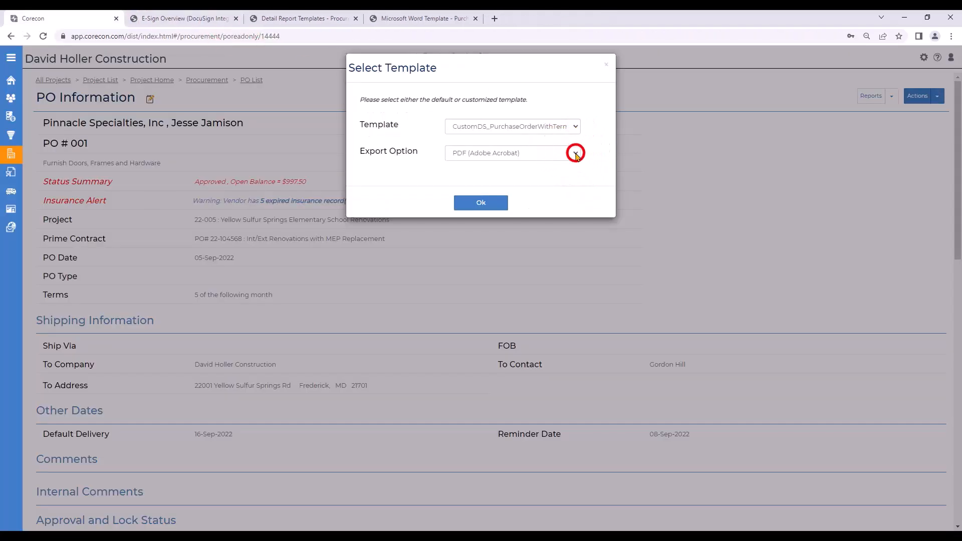
Export the purchase order with the same template using the Save PDF to Linked Files option.
left_click(575, 153)
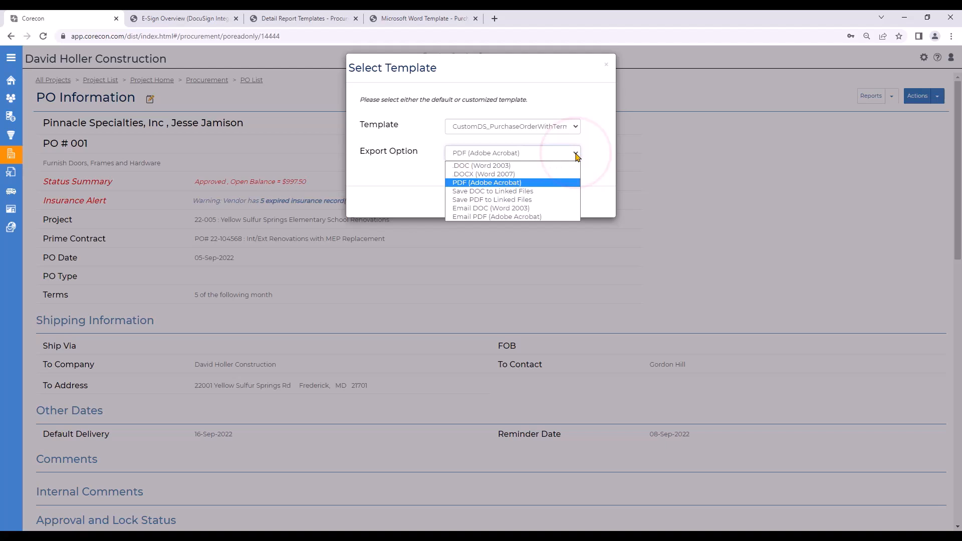
left_click(482, 200)
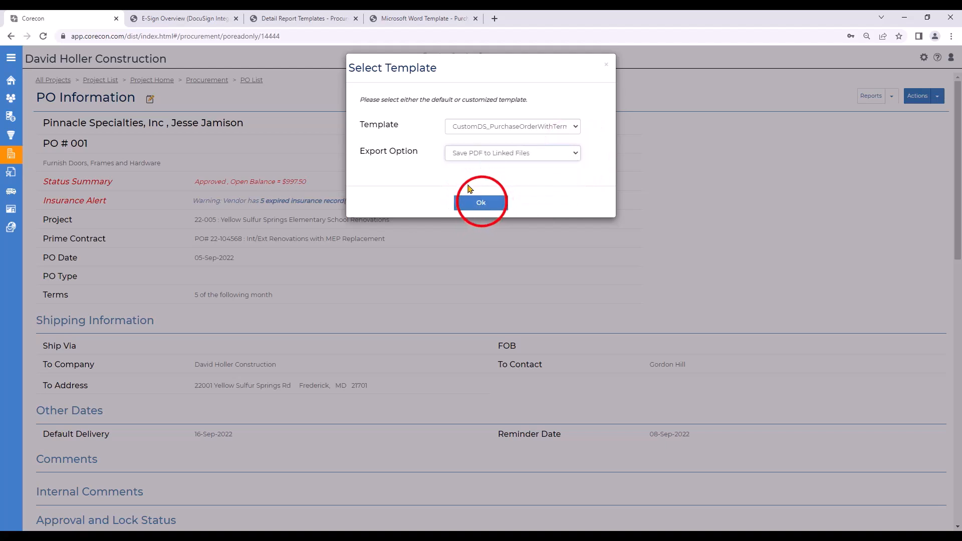
left_click(482, 203)
Start E-sign for the new CustomDS_PurchaseOrderWithTerms_PO PDF in the purchase order's Linked Files.
scroll(452, 259, "down", 13)
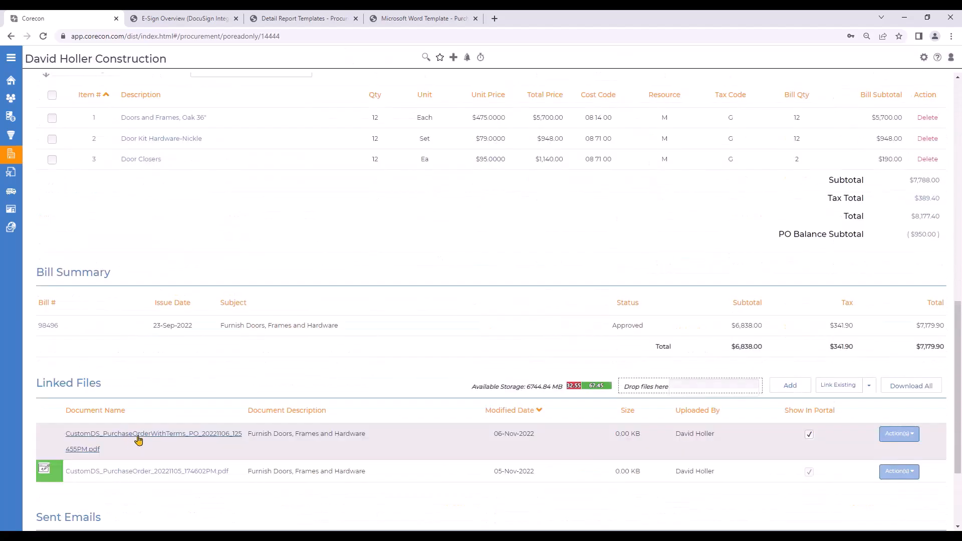
left_click(912, 436)
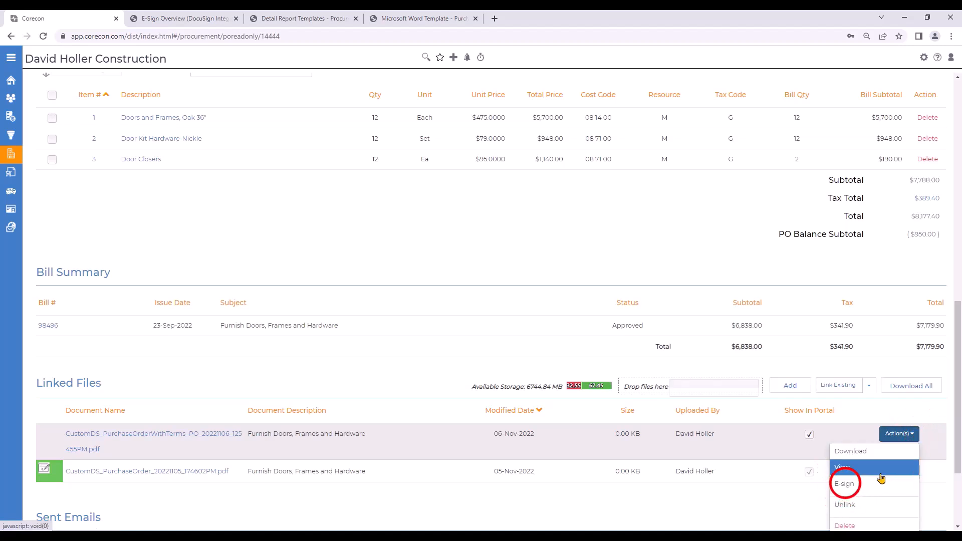
left_click(845, 483)
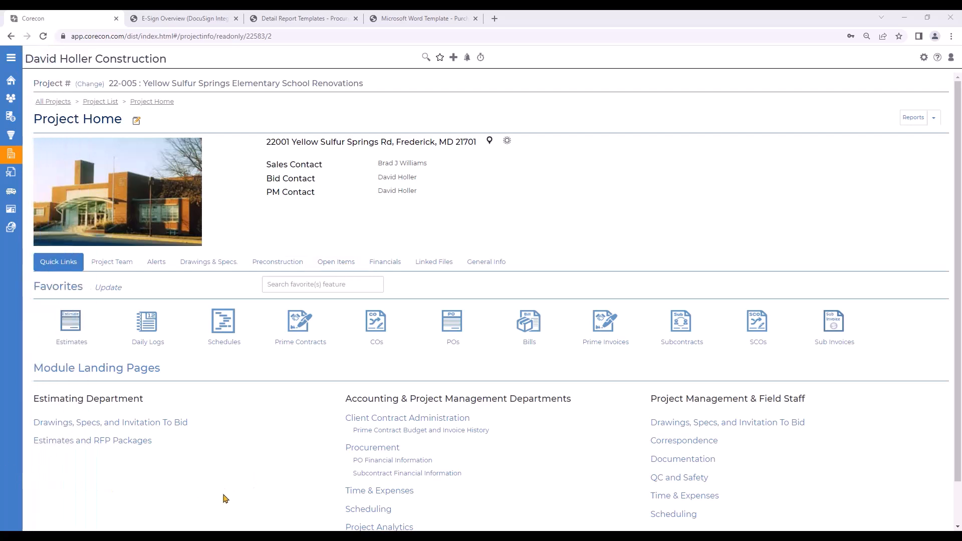
Open the project's prime contracts list from Client Contract Administration.
left_click(384, 420)
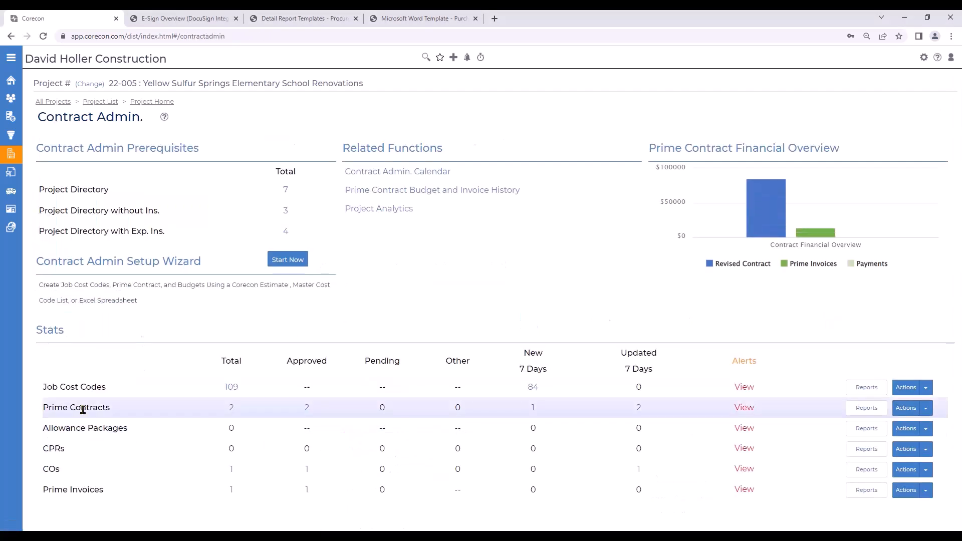
left_click(231, 407)
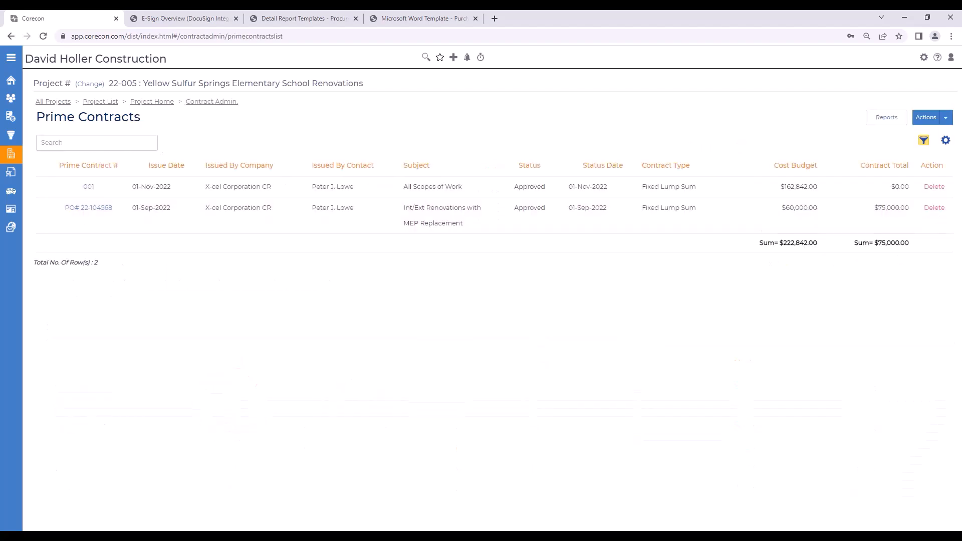
In Word, save the contract template in Downloads as CustomDS_Prime Contract FLS Item Details in Word 97-2003 Document (*.doc) format.
left_click_drag(961, 46, 233, 11)
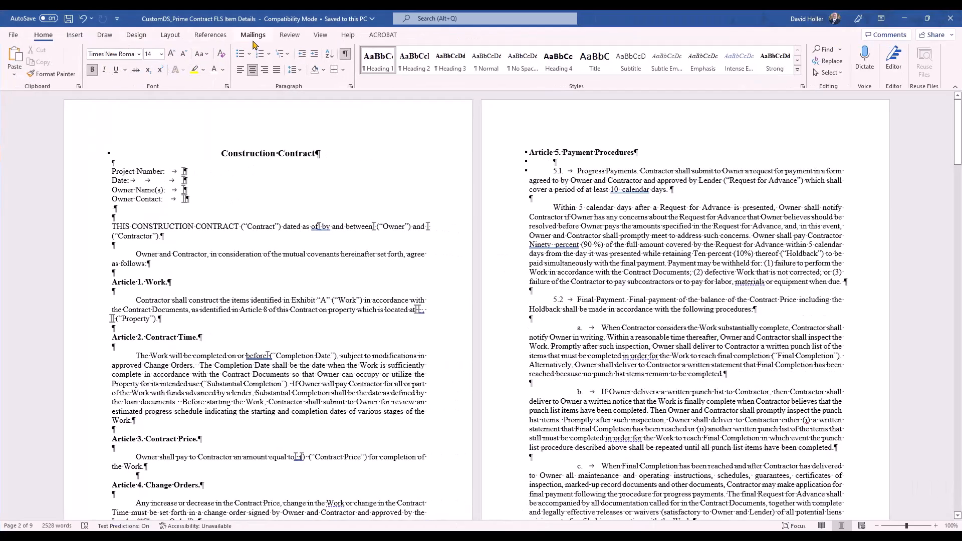
left_click(13, 35)
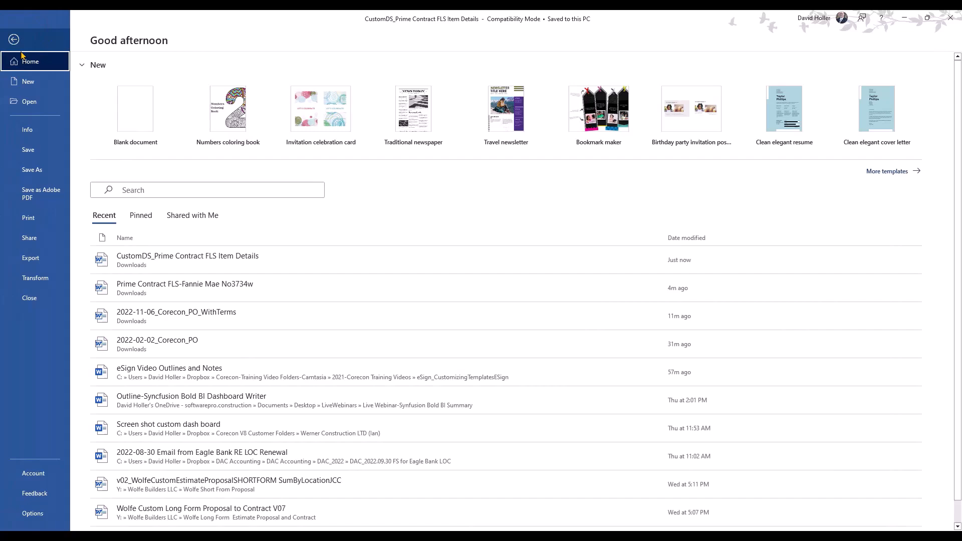
left_click(30, 168)
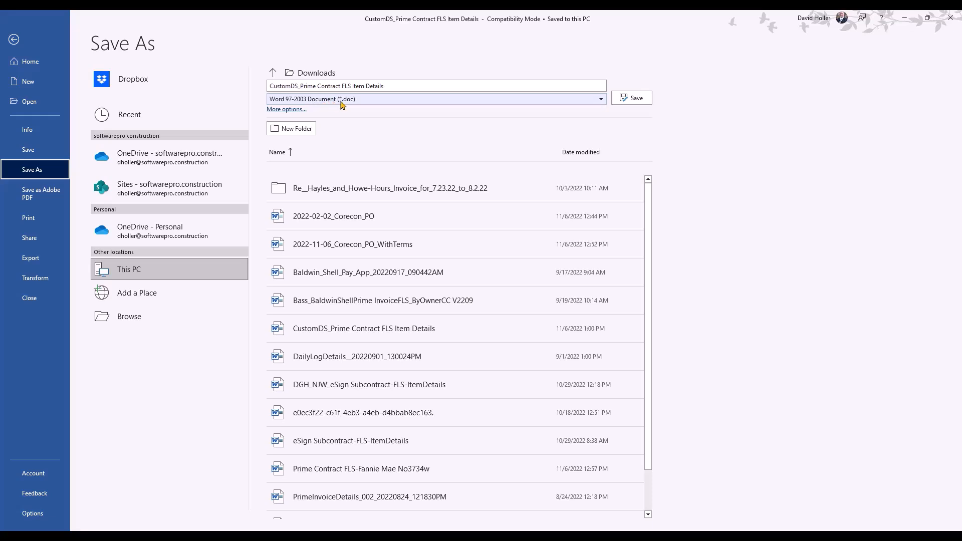
left_click(636, 98)
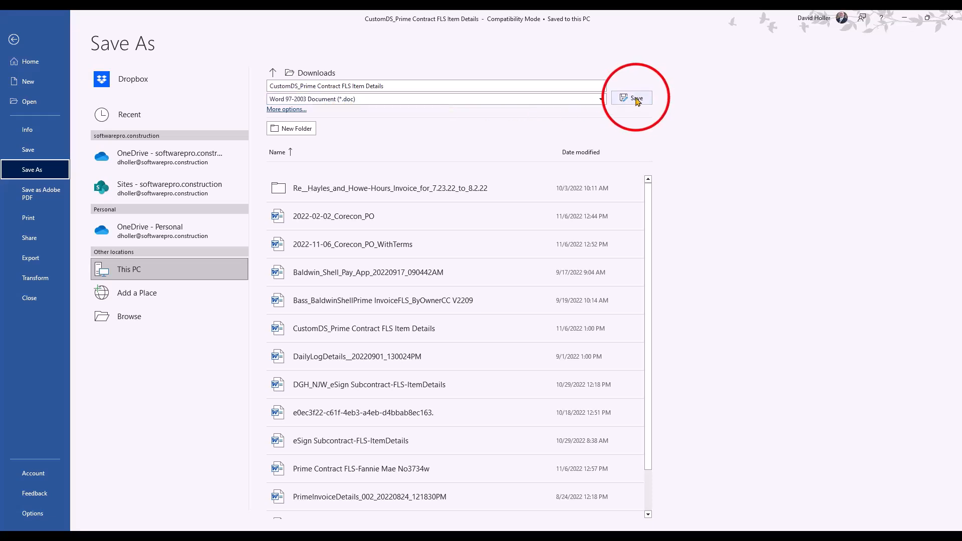
Hide the formatting marks and delete the Owner and Contractor signature block, including the License No. and By lines, after Article 12.
scroll(395, 326, "down", 10)
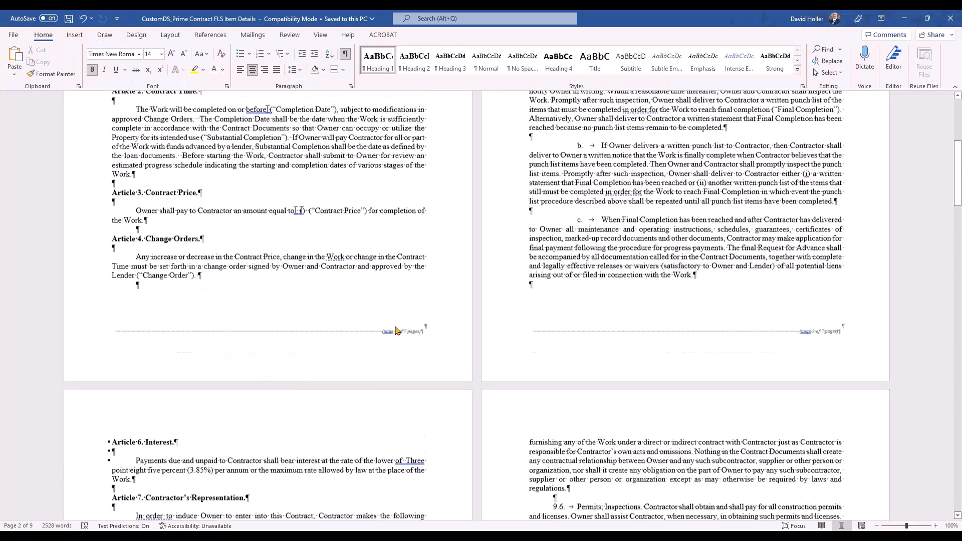
scroll(395, 327, "down", 15)
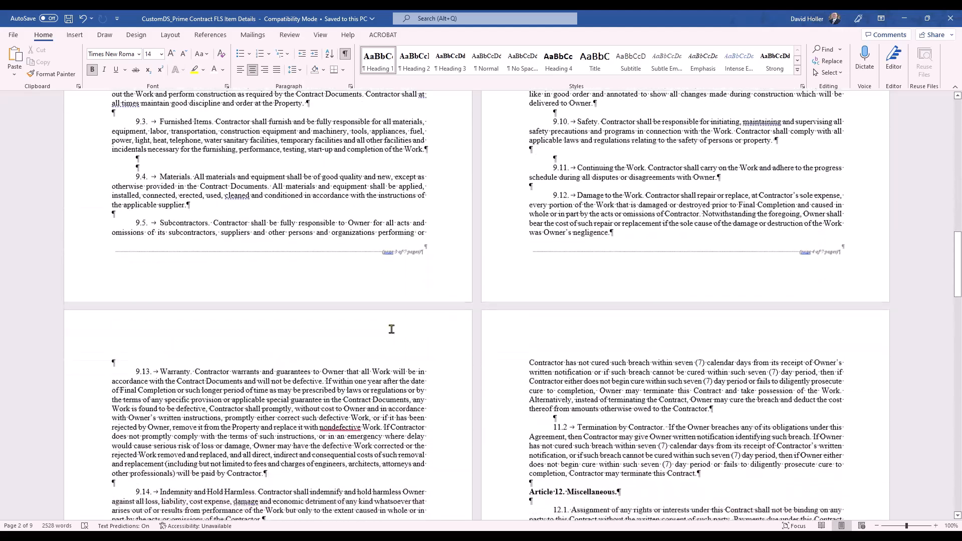
scroll(391, 332, "down", 10)
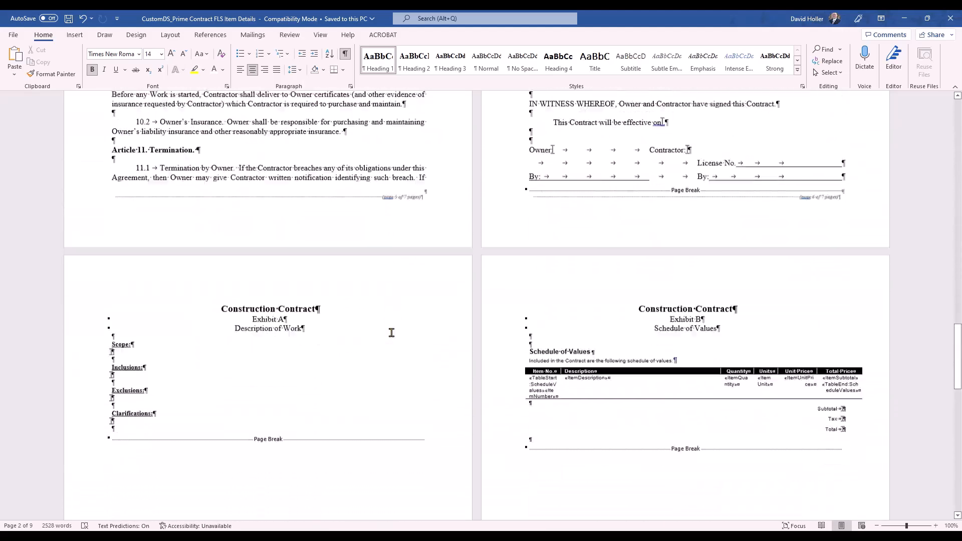
scroll(392, 333, "down", 1)
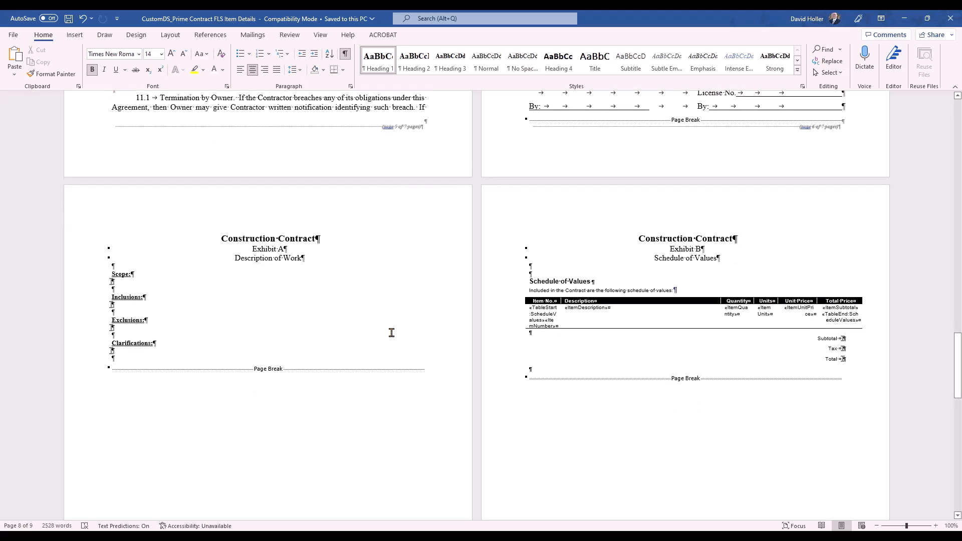
scroll(391, 332, "up", 5)
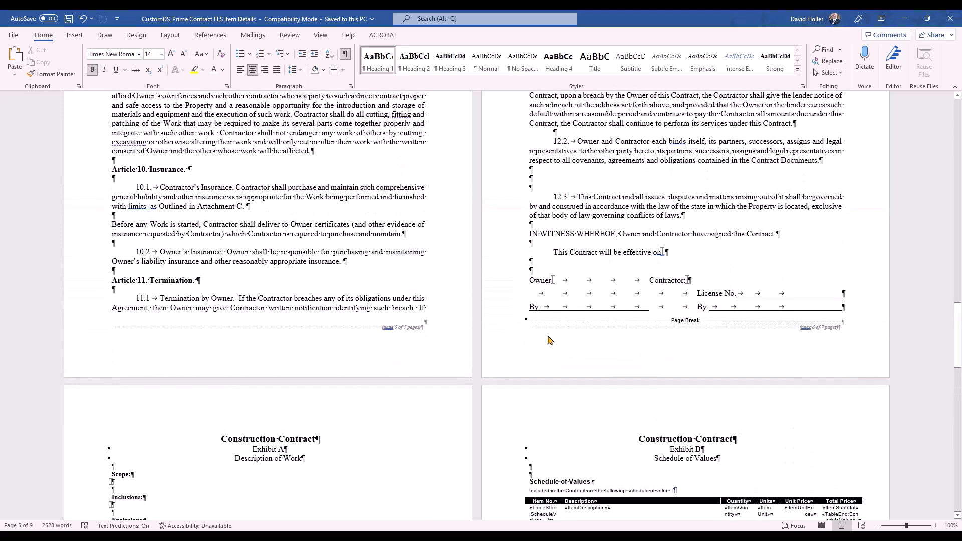
left_click(346, 53)
left_click(527, 279)
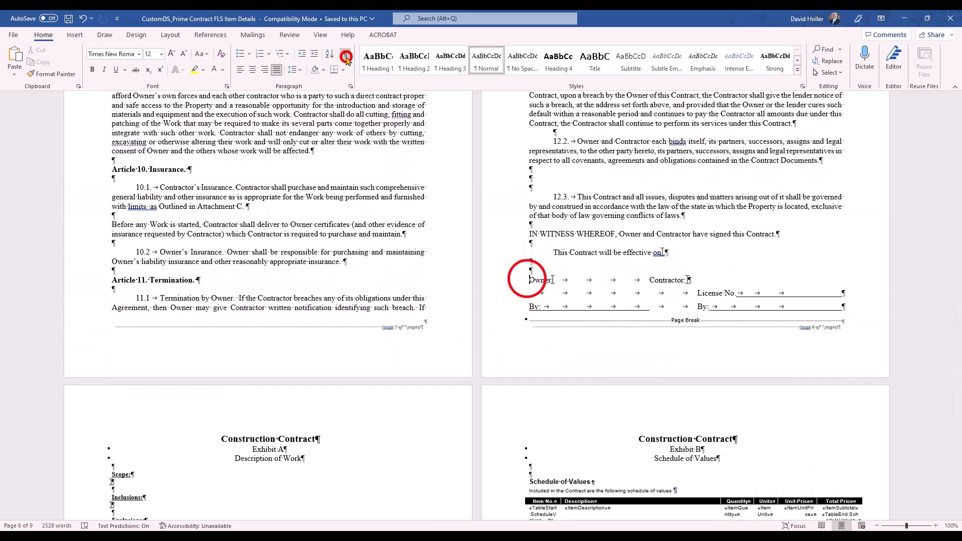
left_click(527, 280)
left_click_drag(527, 279, 813, 305)
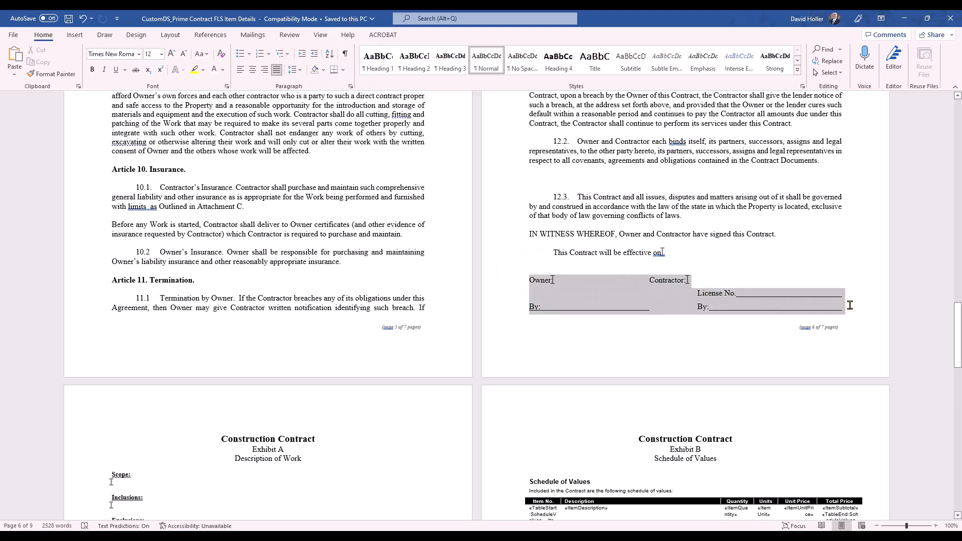
key("Delete")
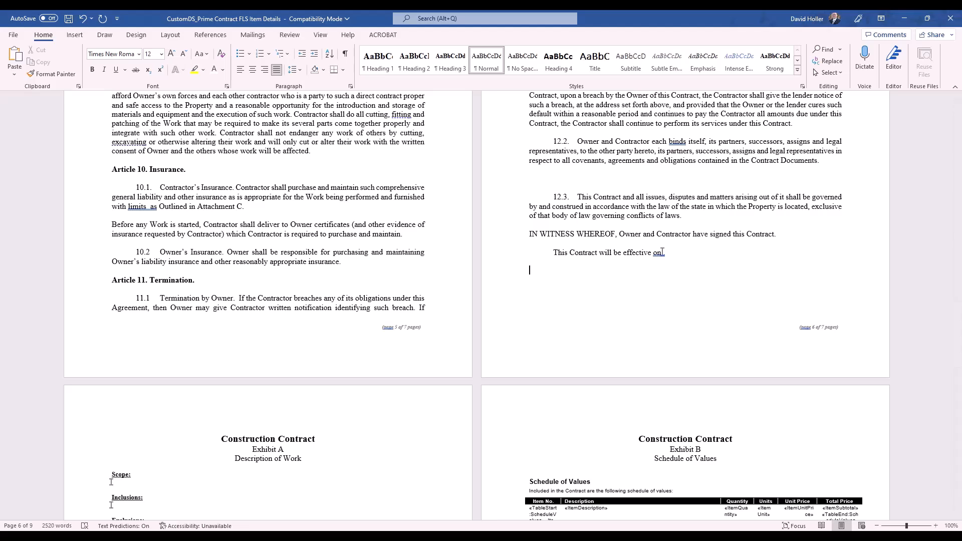
Open the PrimeContract-FLS-ItemDetails template from the DocuSign options folder and copy its signature section, from the authorization sentence through the Date lines.
scroll(133, 302, "down", 5)
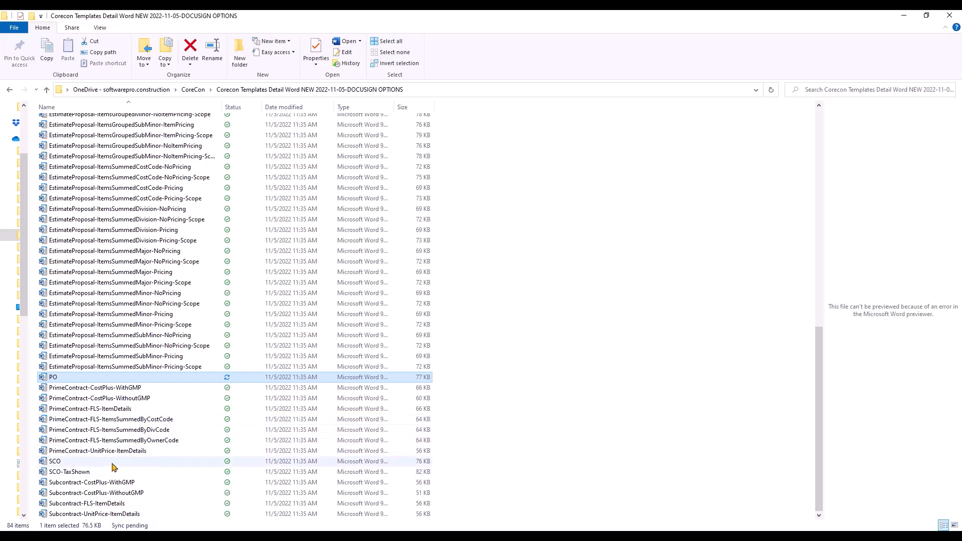
double_click(74, 412)
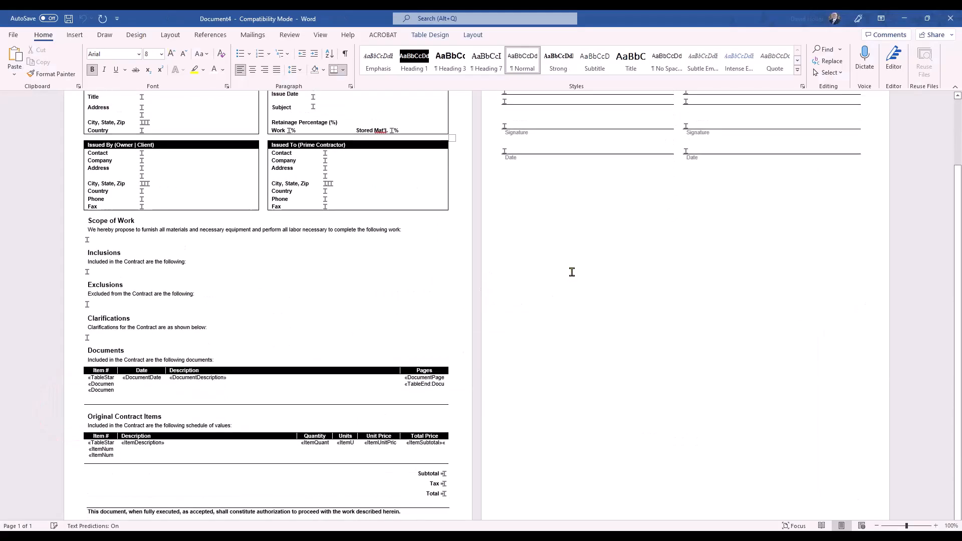
scroll(484, 349, "down", 2)
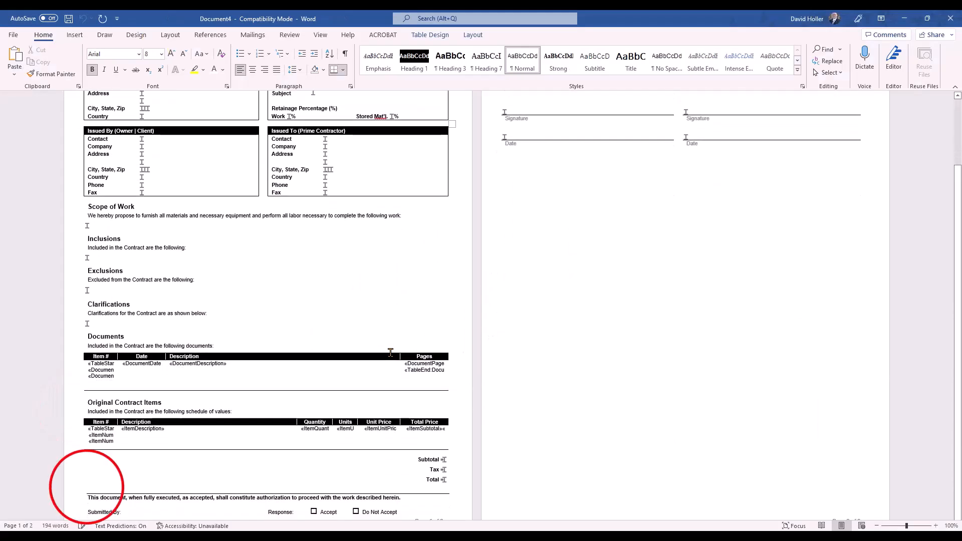
left_click(85, 485)
left_click(584, 125, "shift")
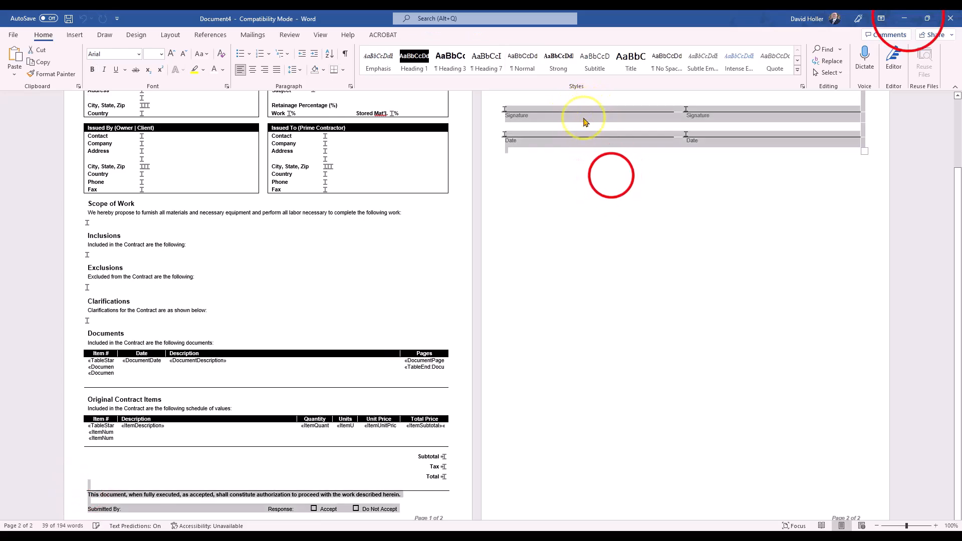
right_click(584, 124)
left_click(612, 174)
Return to the CustomDS_Prime Contract FLS Item Details template and paste the copied signature section below the "This Contract will be effective on" line.
left_click(904, 19)
left_click(565, 275)
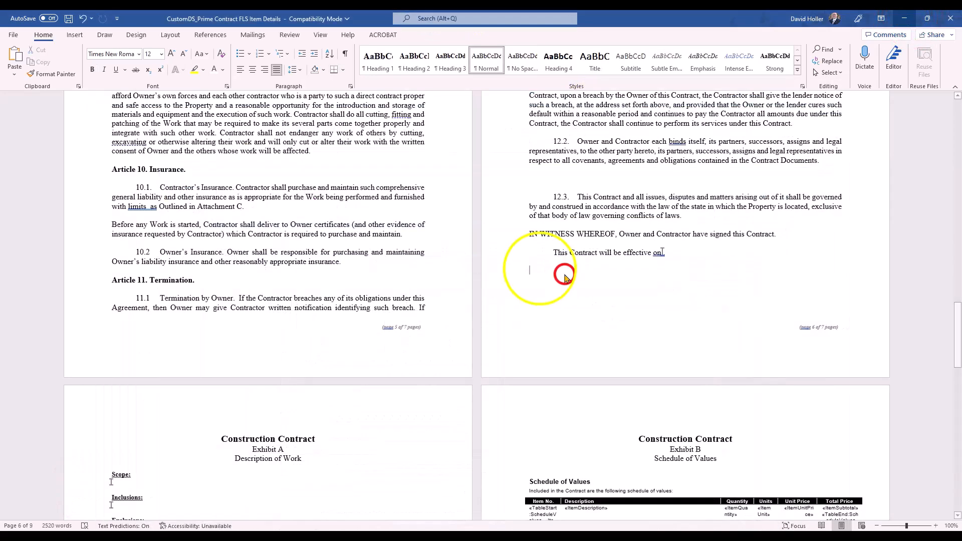
right_click(540, 269)
left_click(566, 336)
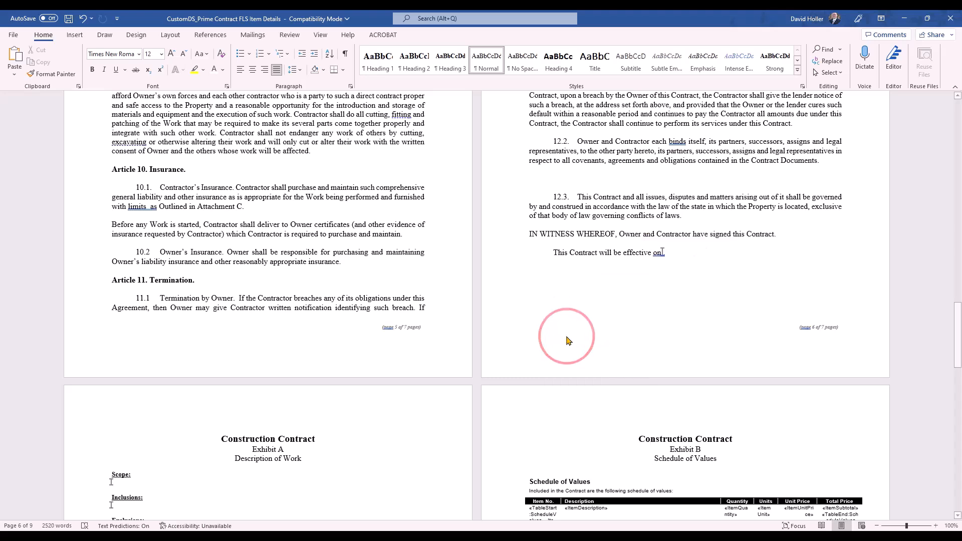
scroll(675, 353, "down", 1)
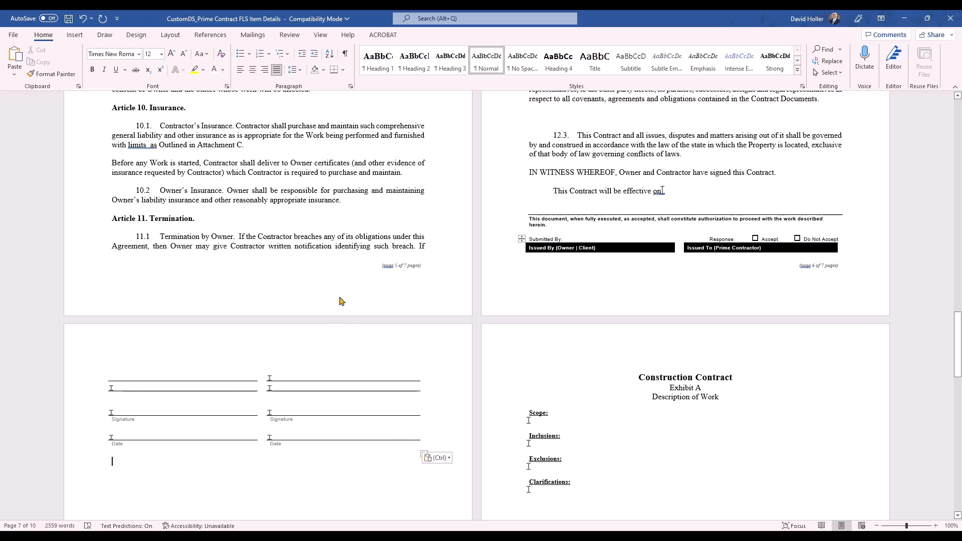
Open the footer on the contract template's first page for editing.
scroll(340, 302, "up", 20)
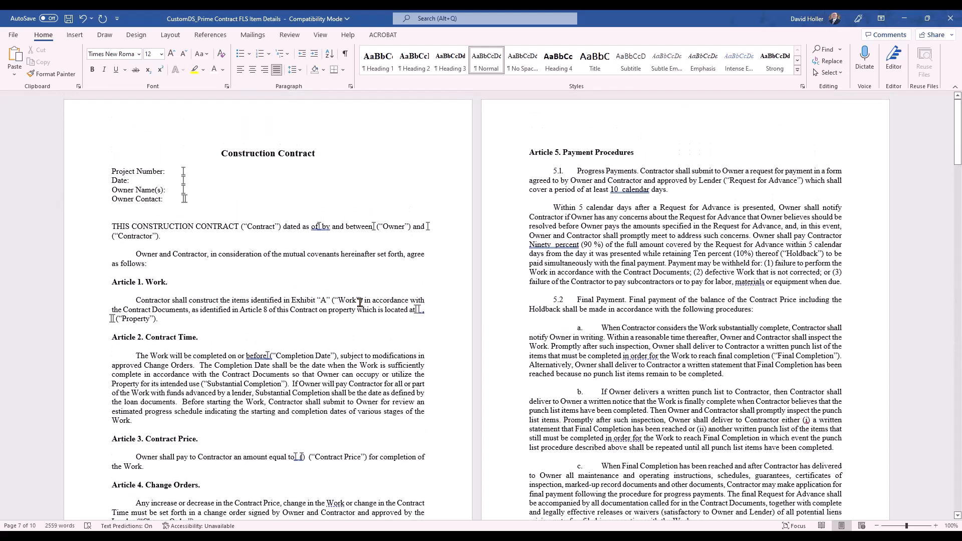
scroll(360, 302, "down", 3)
double_click(170, 361)
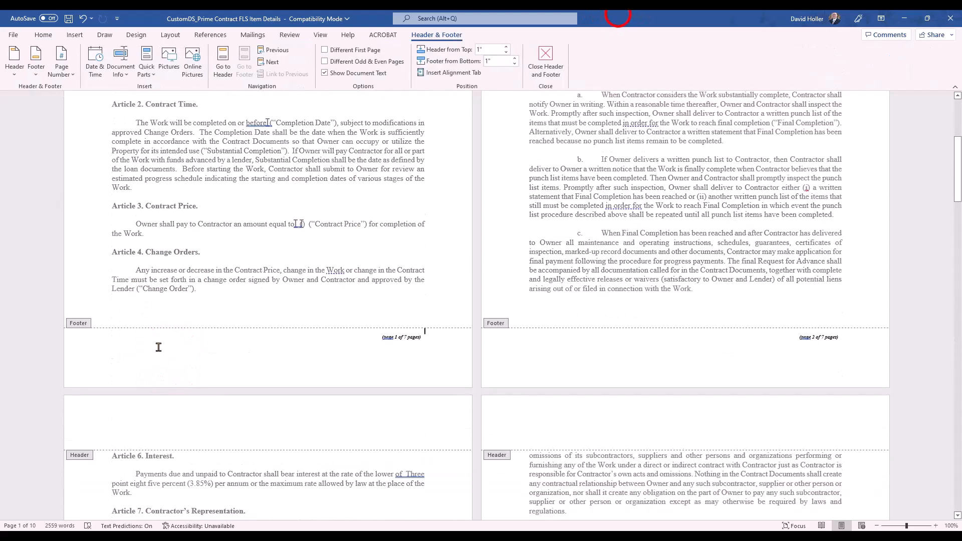
In the Sage Construction Management help, examine the DocuSign overview and the Prime Contract template's Issued By and Issued To bookmark lists, including special e-Sign bookmarks.
left_click(904, 18)
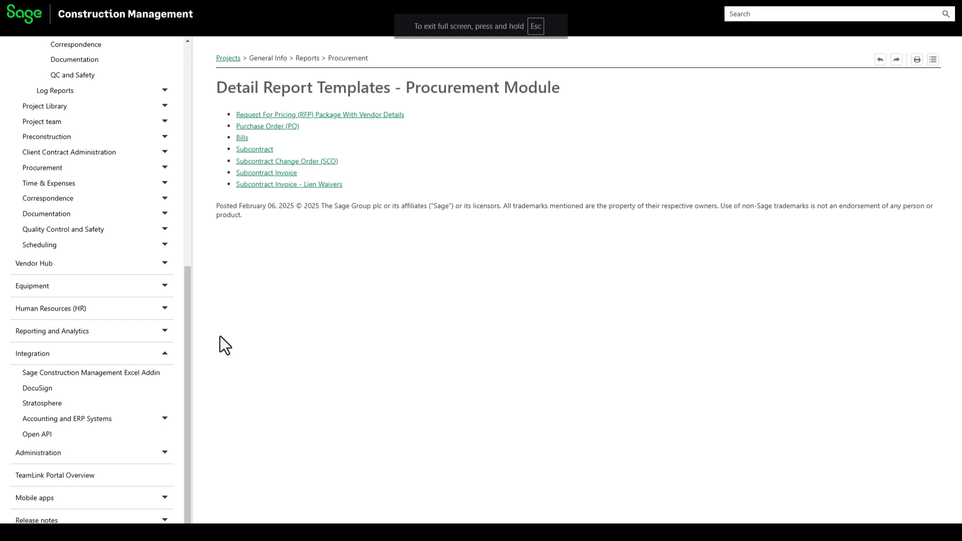
left_click(57, 390)
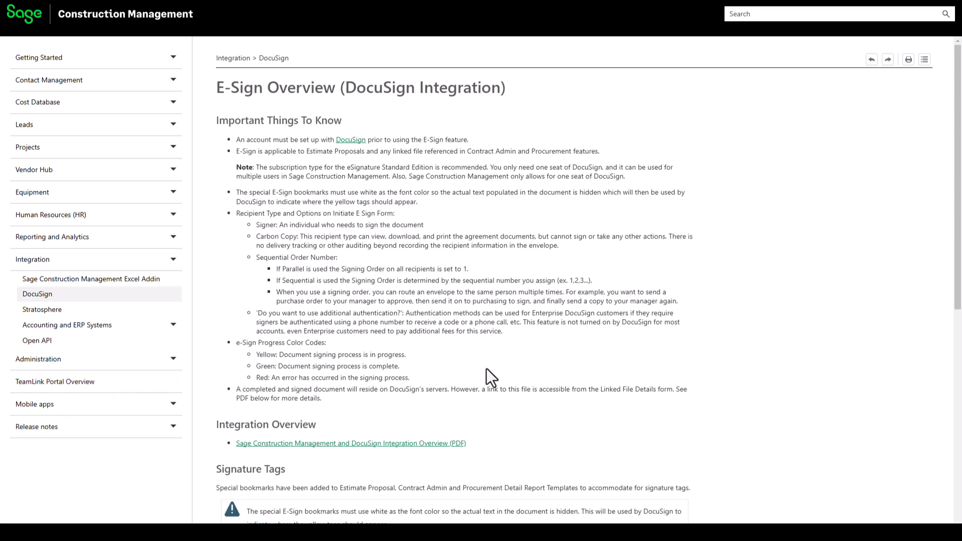
scroll(549, 365, "down", 8)
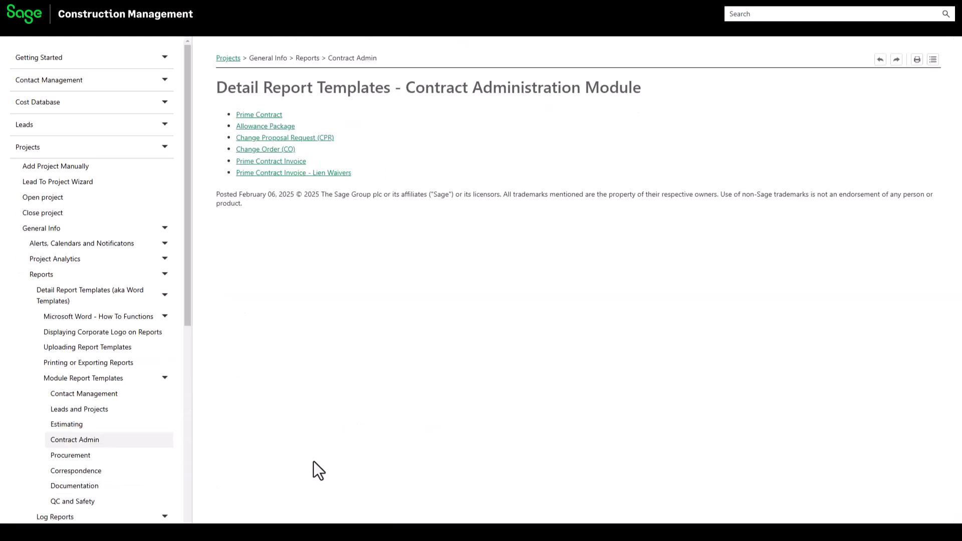
left_click(259, 115)
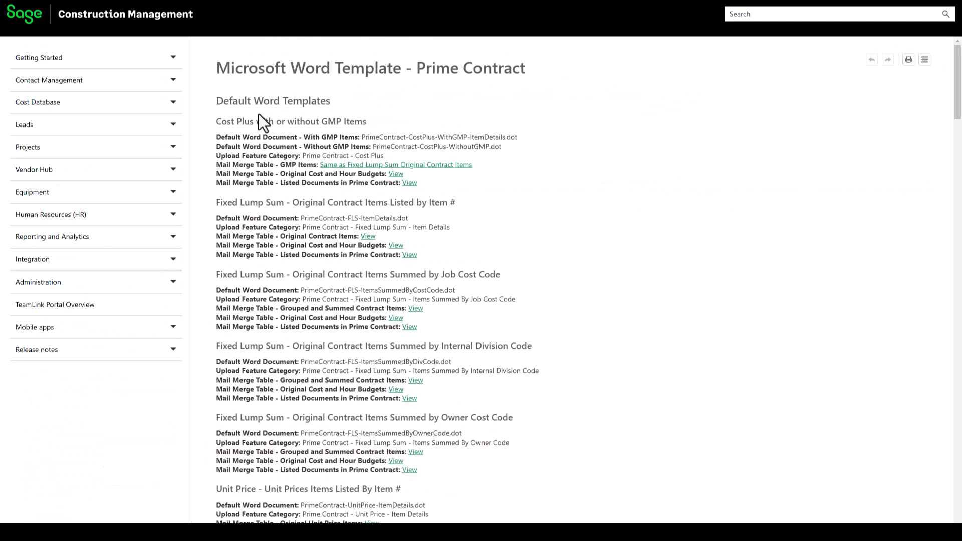
left_click_drag(959, 116, 957, 264)
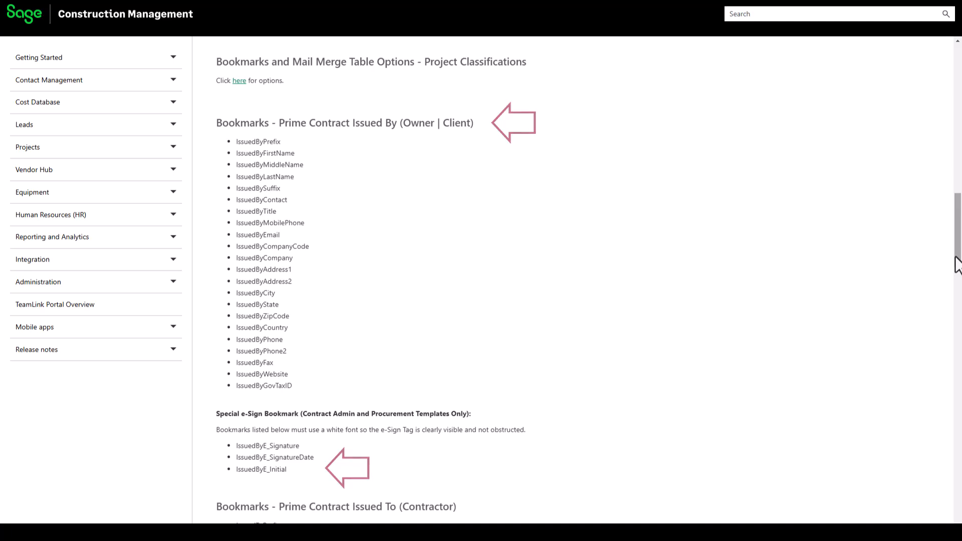
left_click_drag(956, 257, 955, 312)
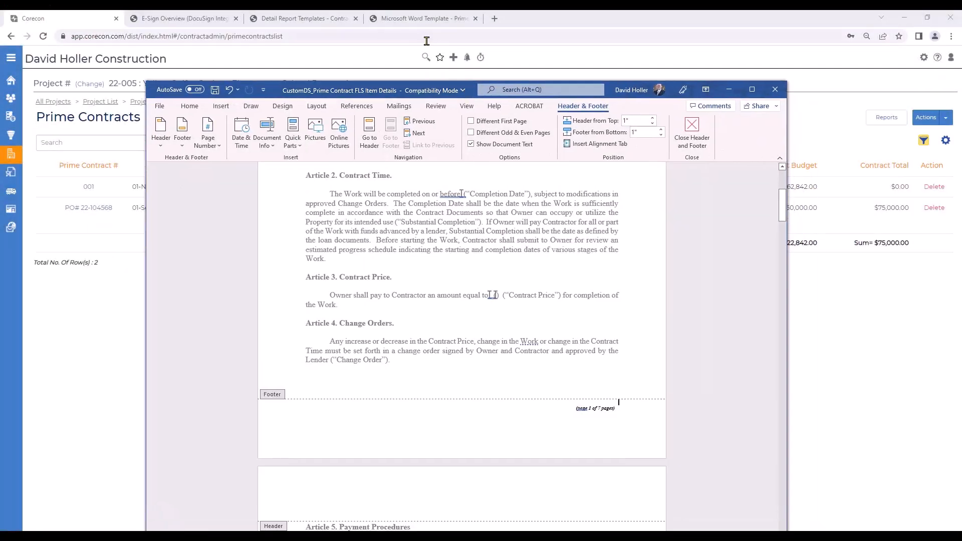
Back in the Word contract template, insert a one-row, six-column table in the footer below the page number line.
left_click(751, 89)
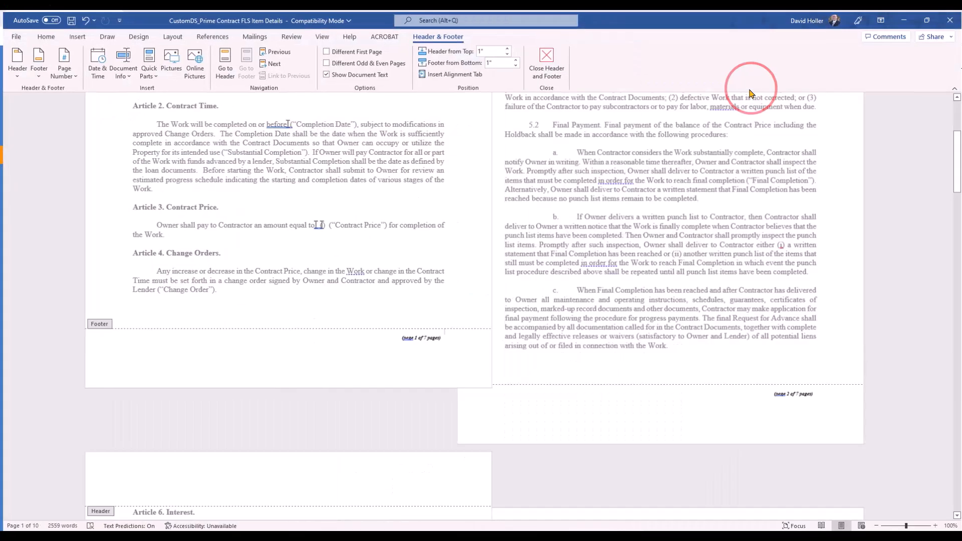
scroll(392, 260, "up", 6)
scroll(388, 260, "down", 5)
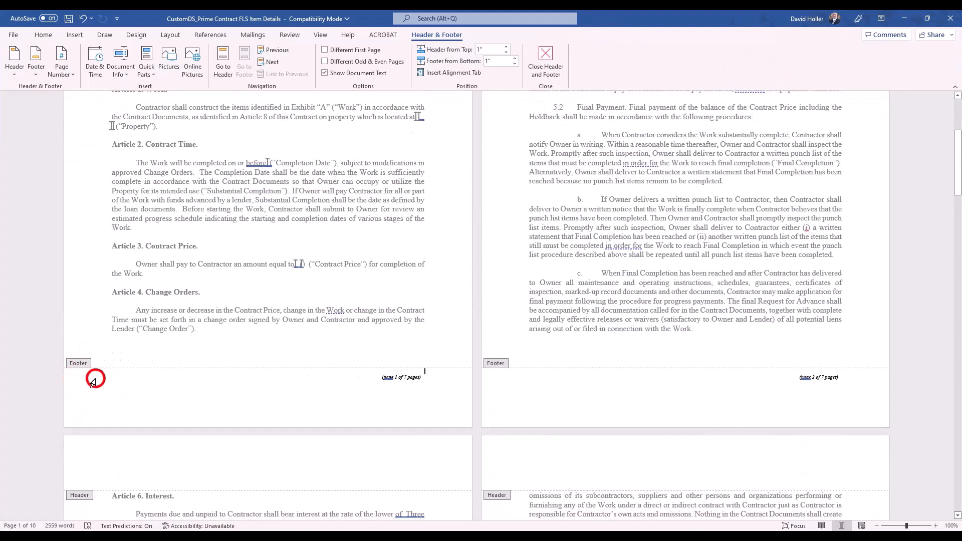
left_click(93, 384)
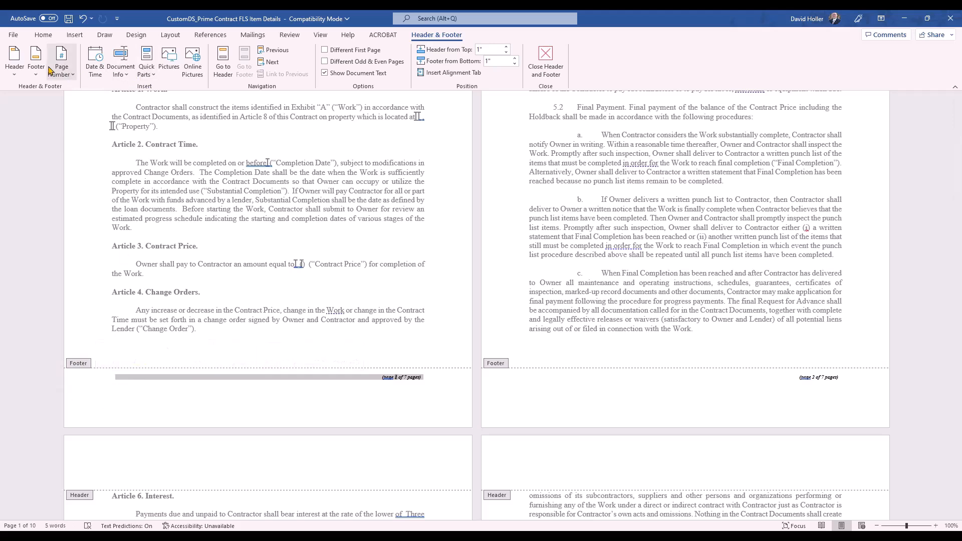
left_click(74, 34)
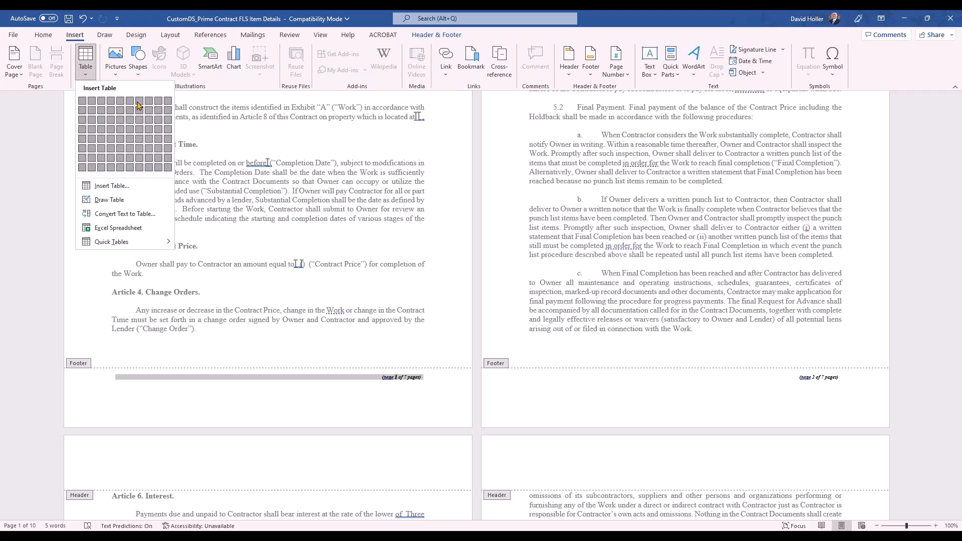
left_click(88, 372)
left_click(80, 59)
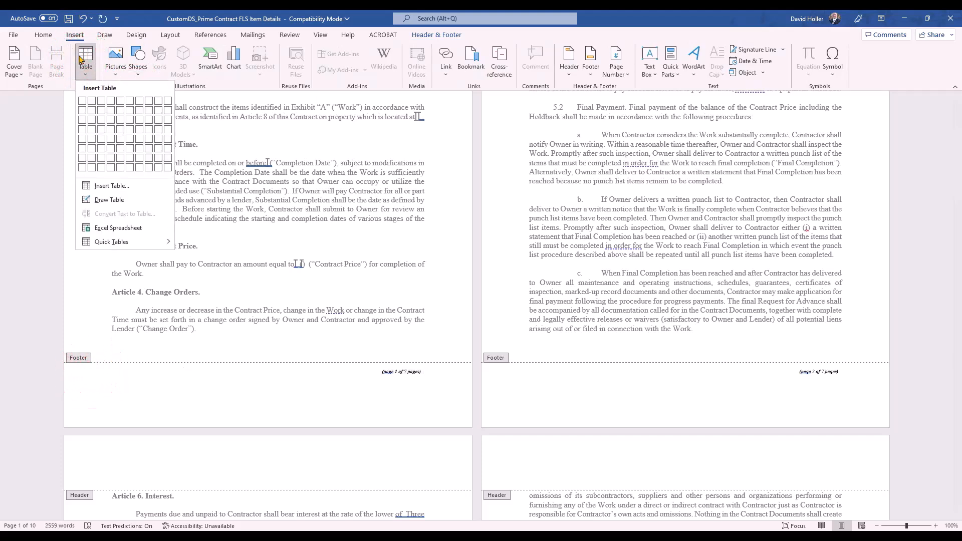
left_click(127, 103)
Enter "Project Owner Initials" in the first cell of the footer table.
left_click(139, 372)
scroll(631, 420, "down", 6)
scroll(634, 422, "down", 15)
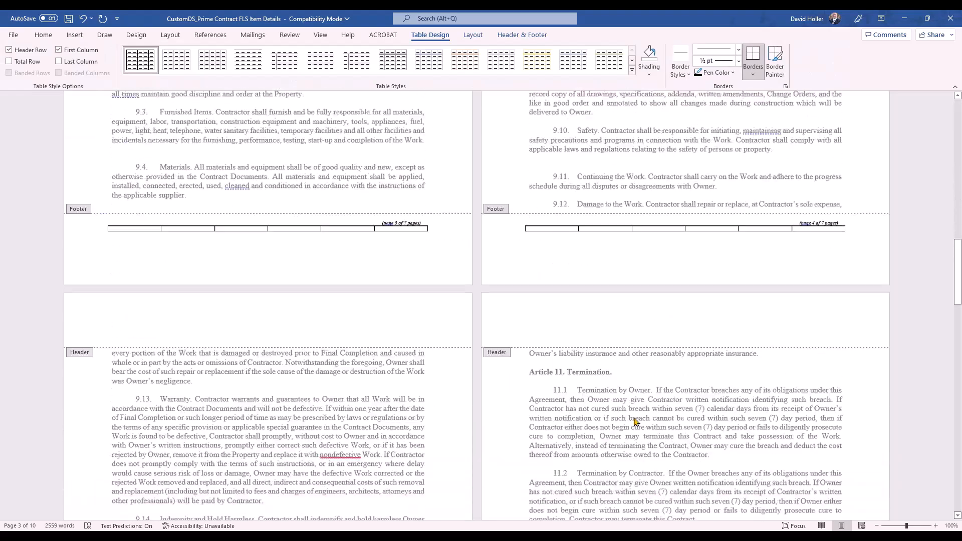
scroll(637, 420, "down", 5)
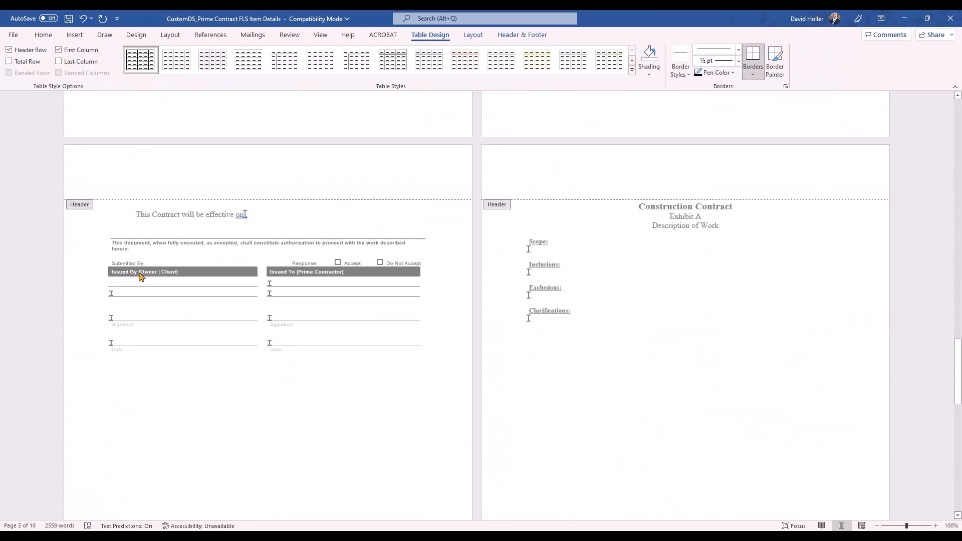
scroll(204, 355, "up", 16)
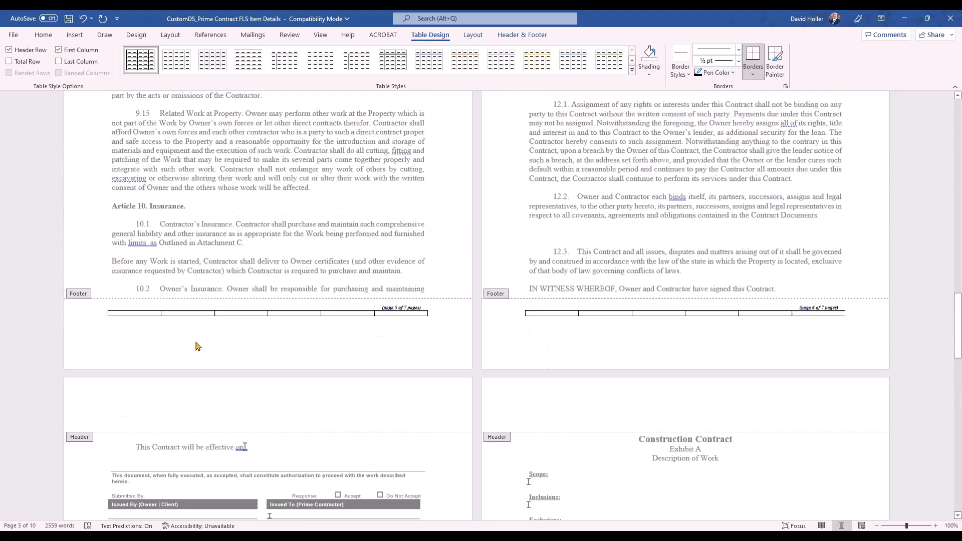
left_click(138, 332)
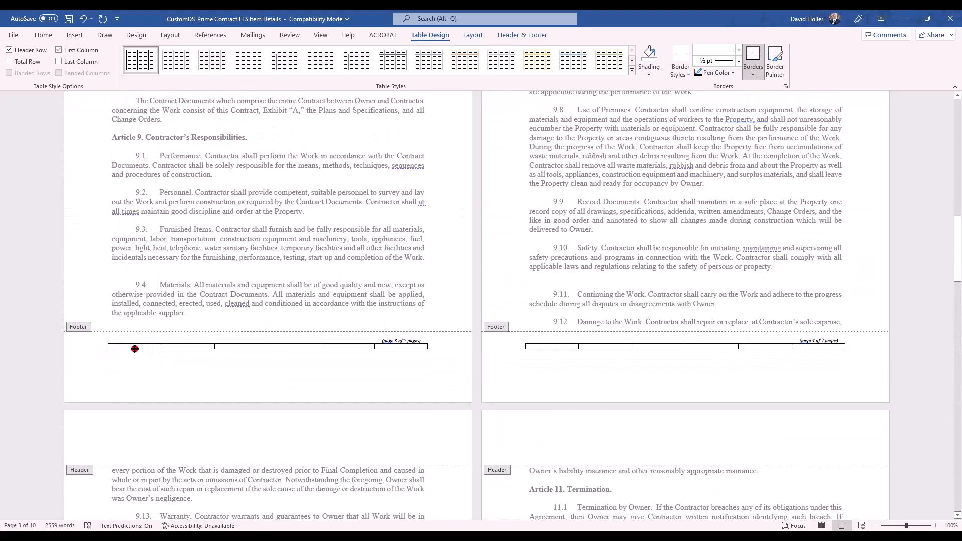
left_click(132, 346)
type("Project Owner")
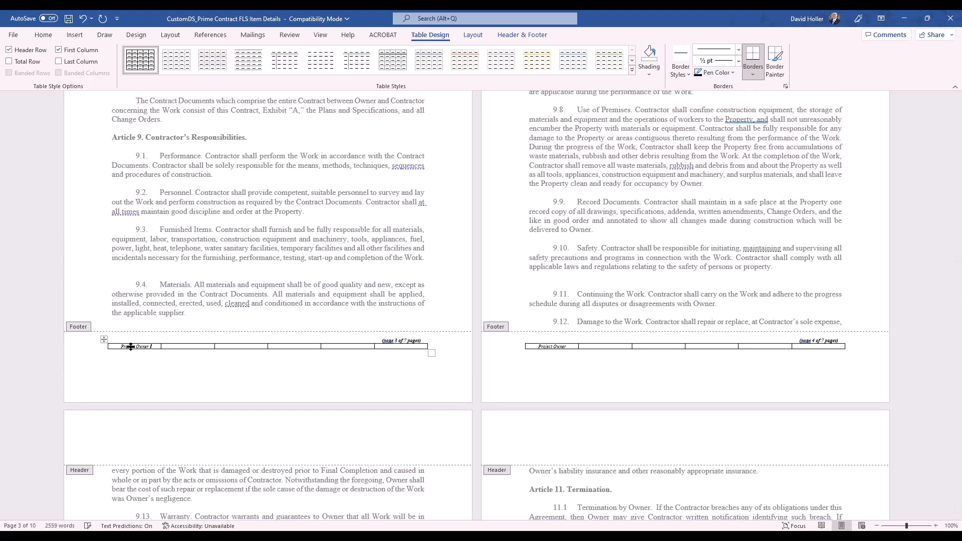
type(" Initials")
Enter "Contractors Initials" in the fourth cell of the footer table.
left_click(240, 347)
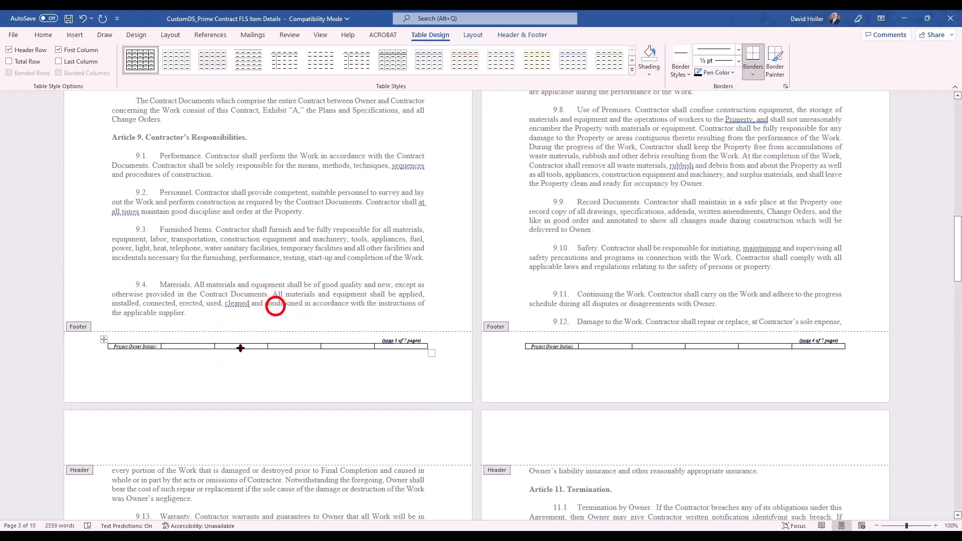
scroll(240, 346, "down", 1)
left_click(275, 306)
type("Contractors Initials")
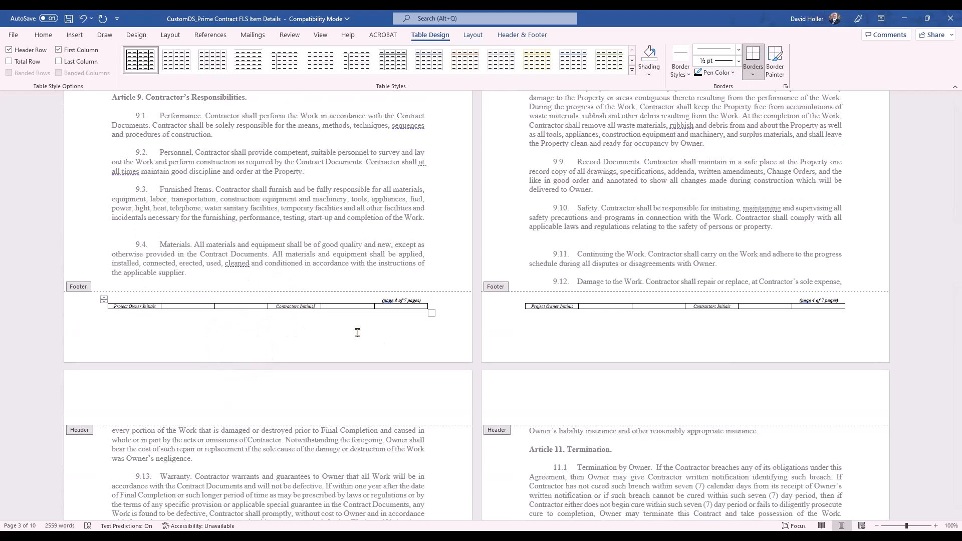
key("Tab")
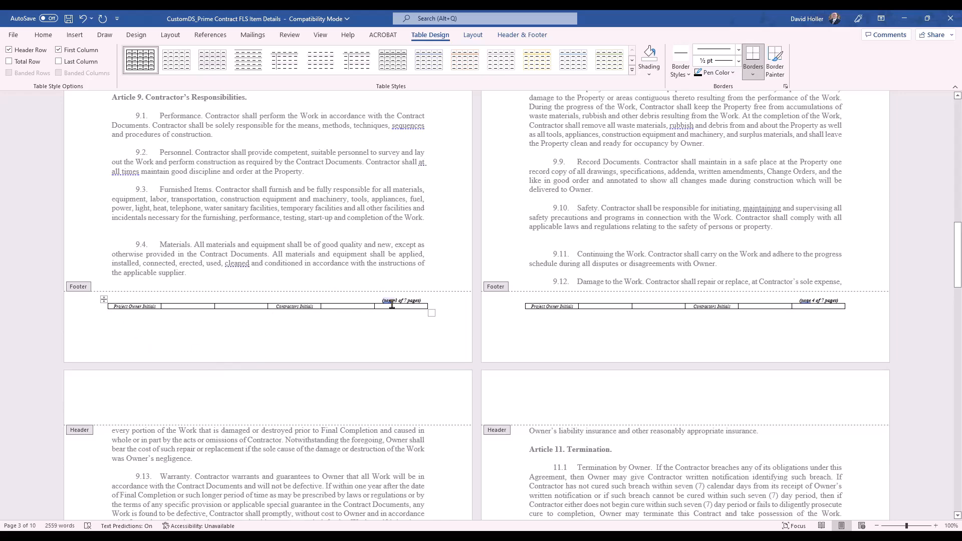
Move the page number text into the footer table's last cell by copying it there with source formatting and deleting the original above the table.
left_click_drag(381, 301, 421, 301)
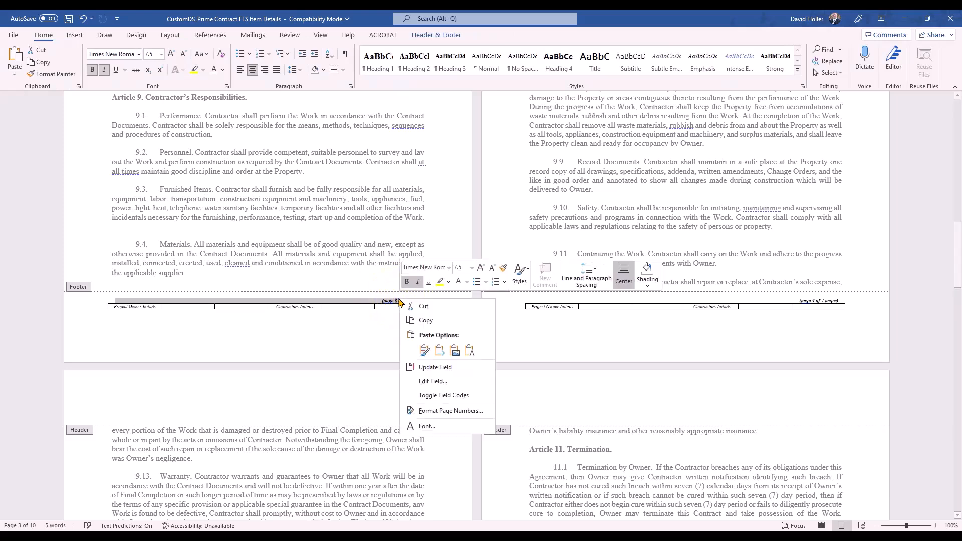
right_click(399, 301)
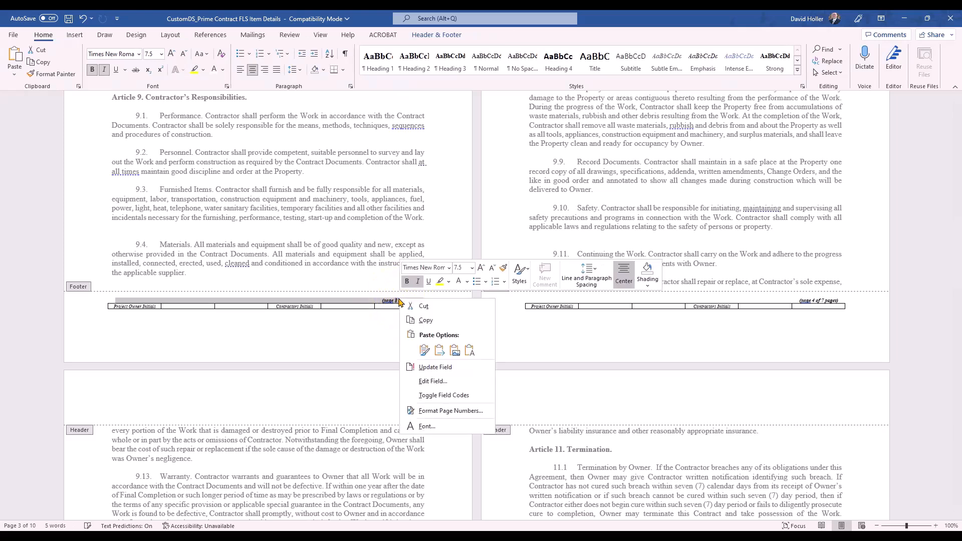
left_click(425, 321)
left_click(383, 307)
right_click(389, 306)
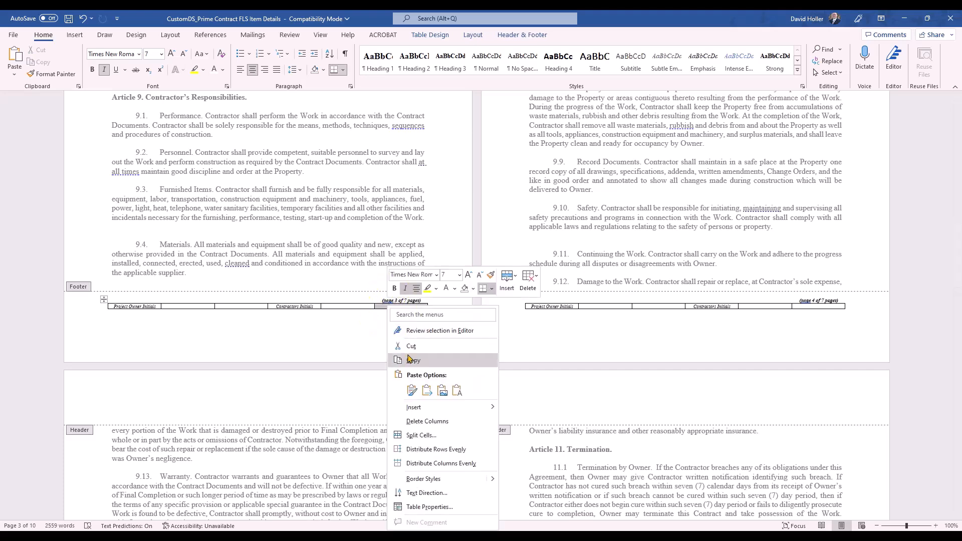
left_click(412, 390)
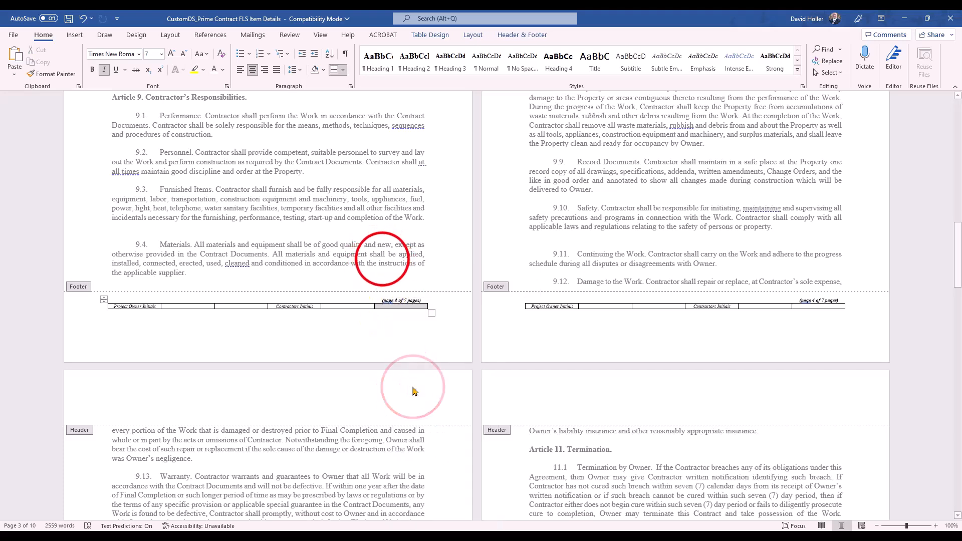
left_click_drag(383, 260, 428, 260)
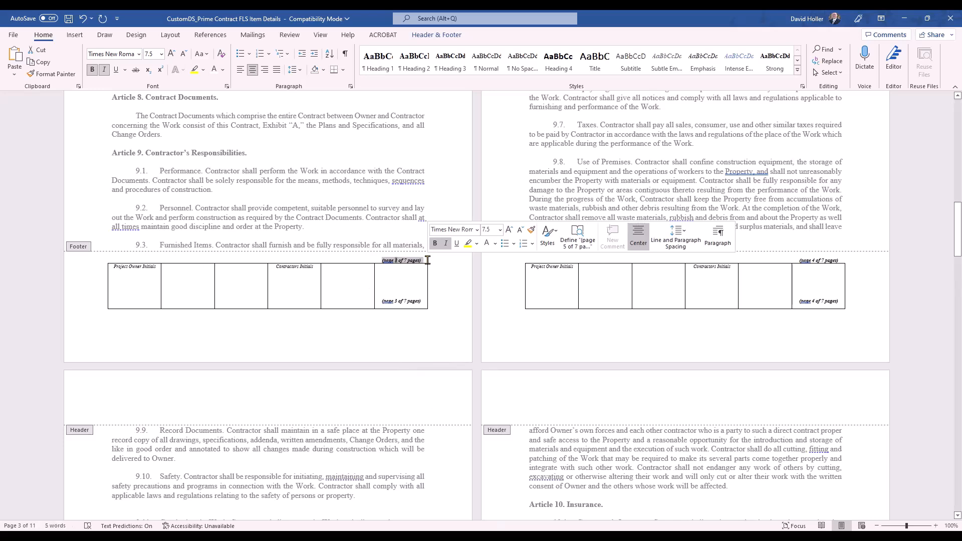
key("Delete")
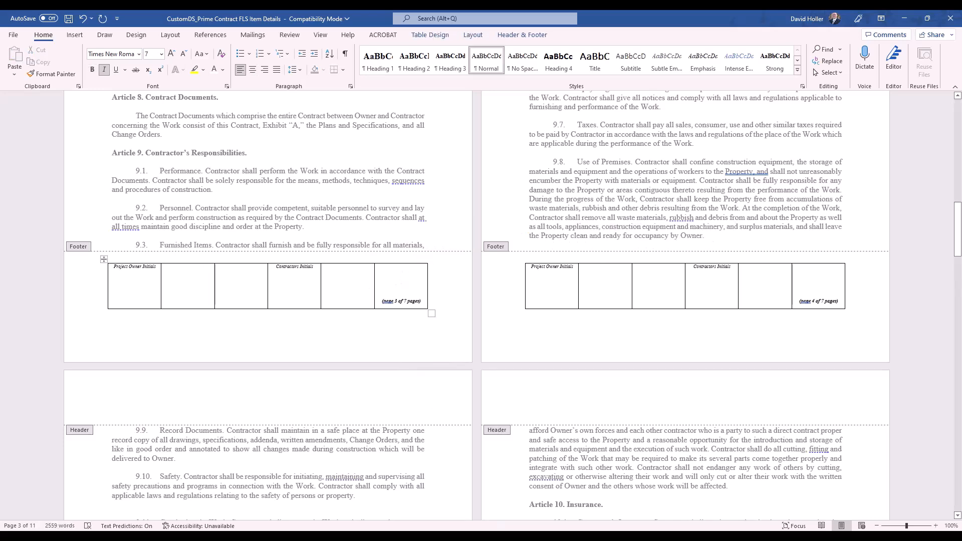
Widen the footer table's second and last columns, leaving the third and fifth columns as narrow spacers.
left_click_drag(215, 279, 262, 281)
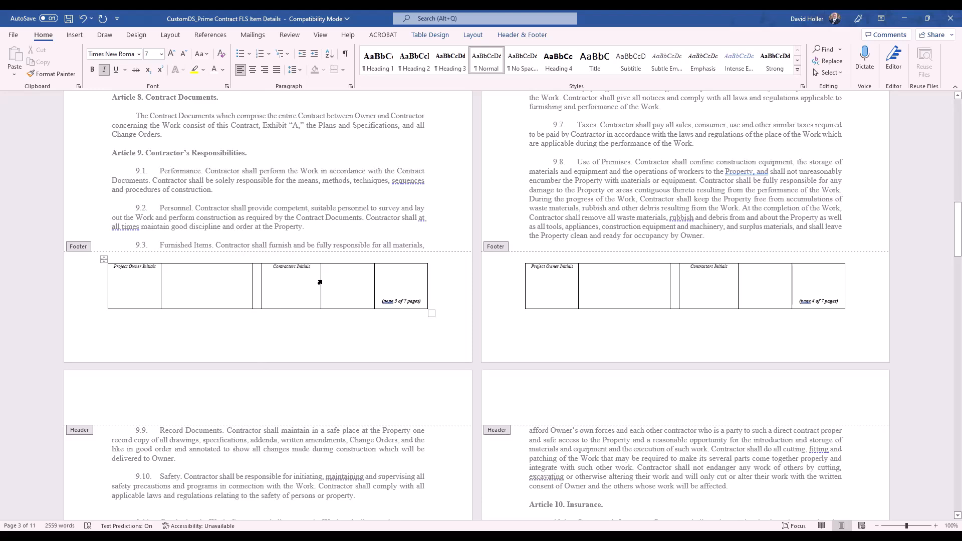
left_click_drag(375, 279, 329, 275)
Set the vertical alignment of the "Project Owner Initials" footer cell to Bottom.
left_click(115, 289)
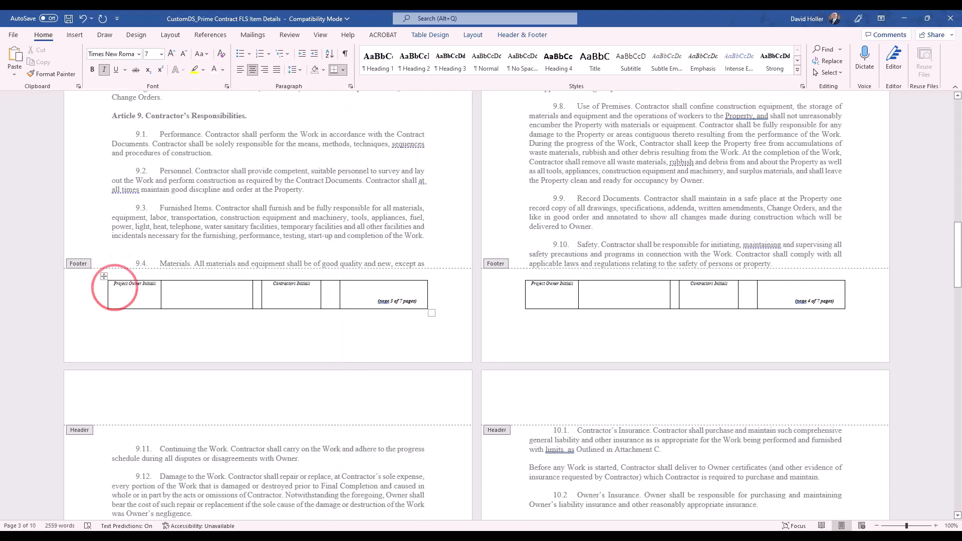
left_click_drag(113, 284, 156, 284)
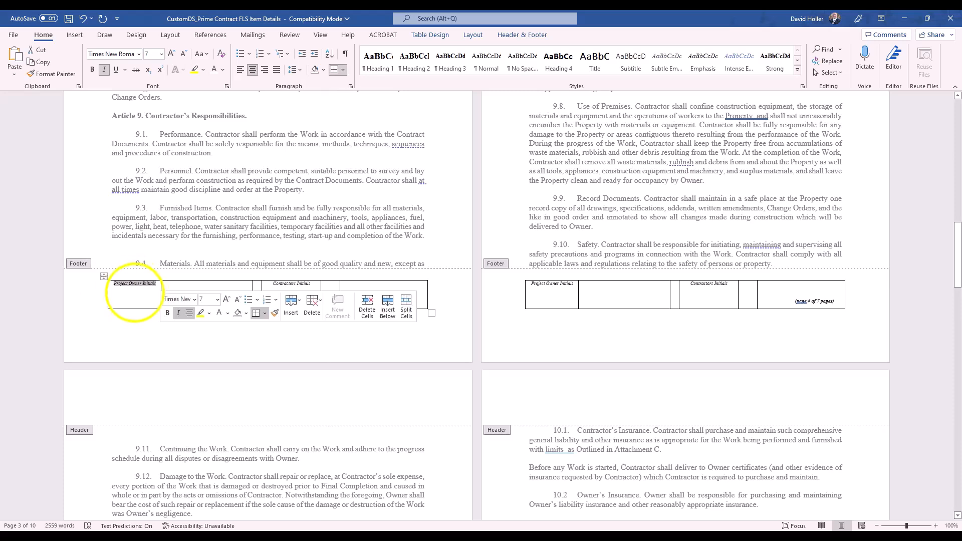
right_click(140, 295)
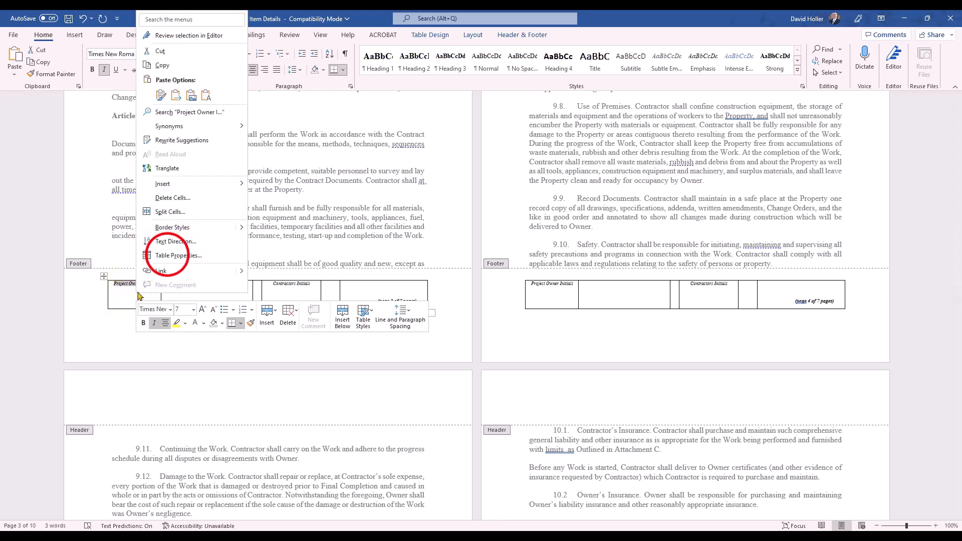
left_click(173, 256)
left_click(463, 236)
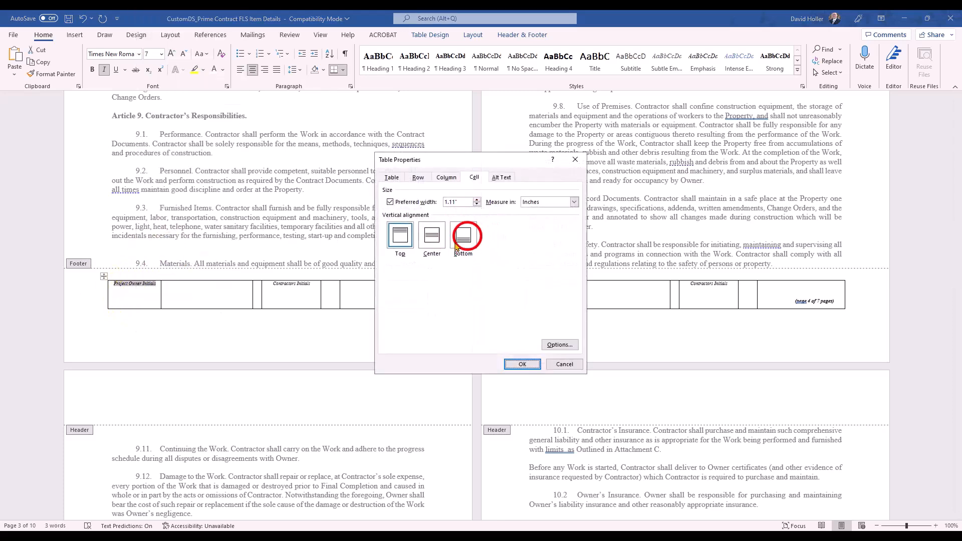
left_click(522, 365)
Set the vertical alignment of the "Contractors Initials" footer cell to Bottom.
left_click(281, 291)
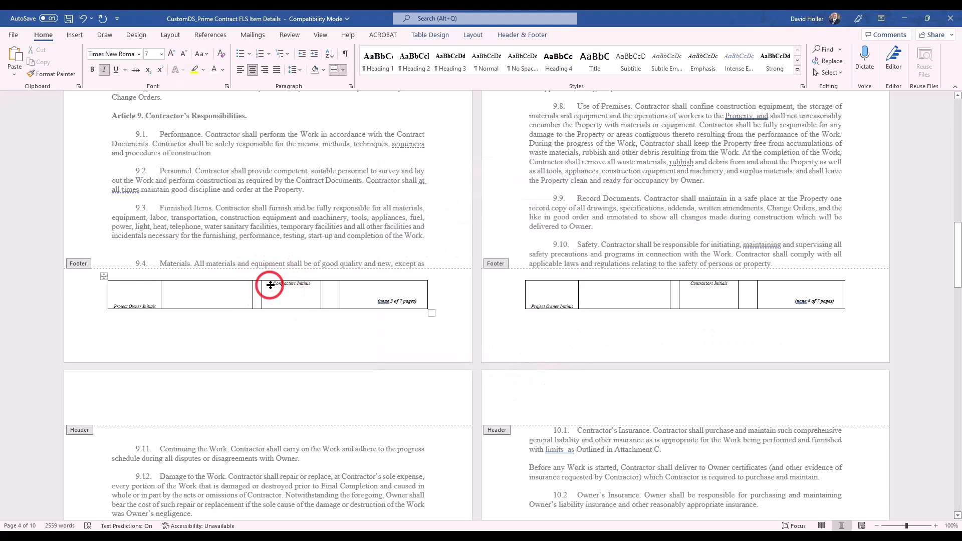
triple_click(289, 293)
right_click(289, 293)
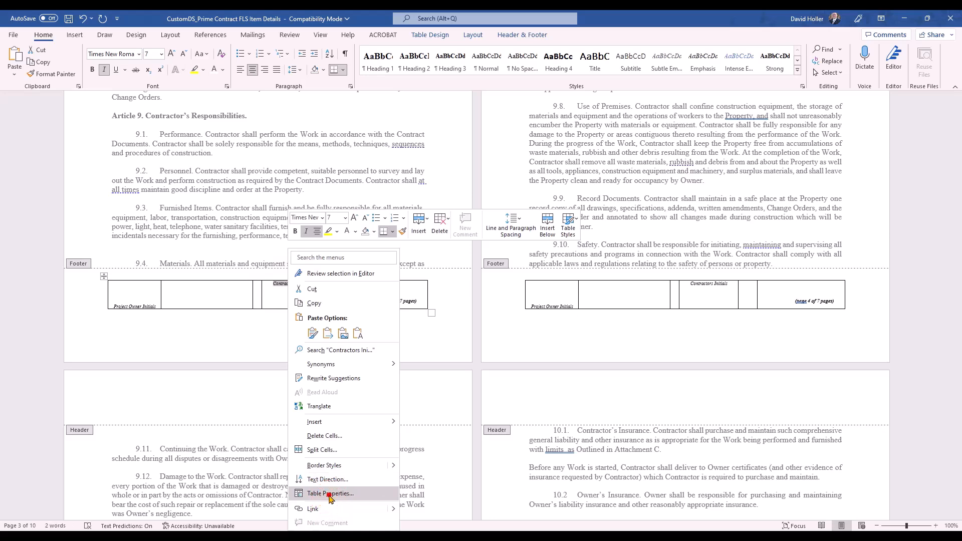
left_click(329, 494)
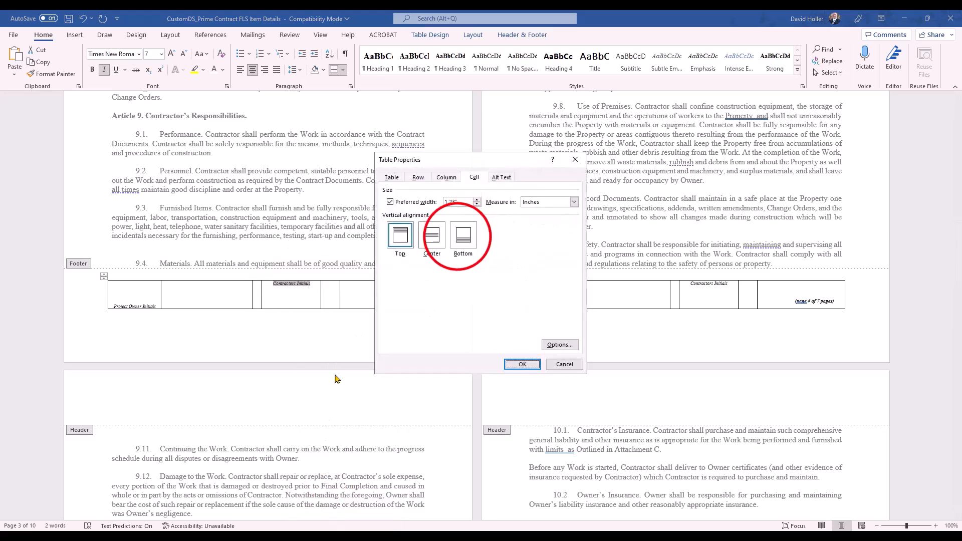
left_click(522, 364)
Right-align the "Contractors Initials" and "Project Owner Initials" labels in the footer table.
left_click(277, 303)
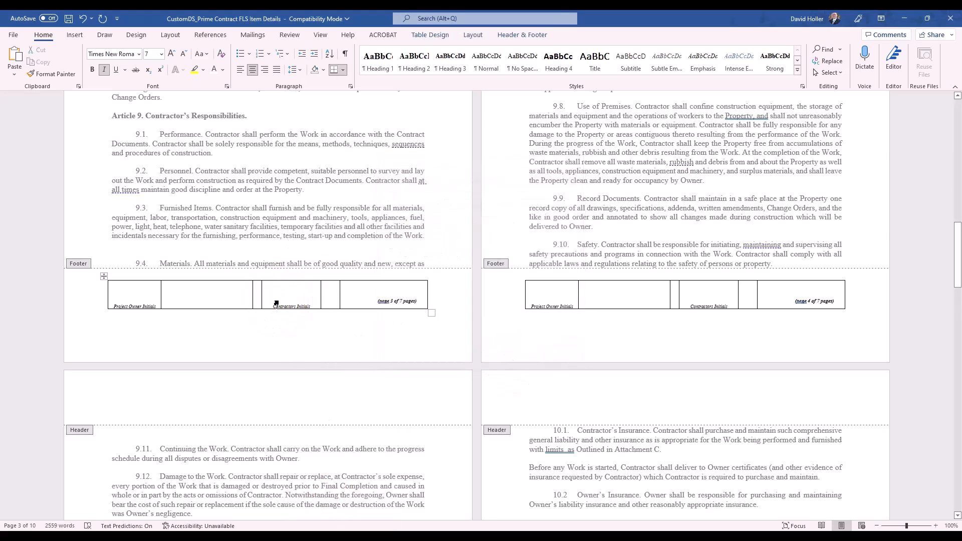
left_click(310, 306)
left_click(265, 70)
left_click(152, 304)
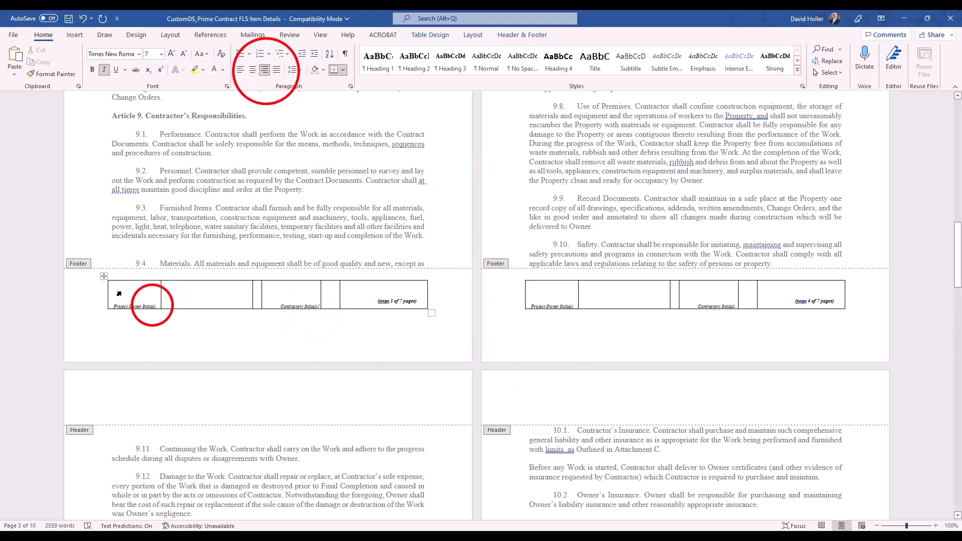
left_click(265, 70)
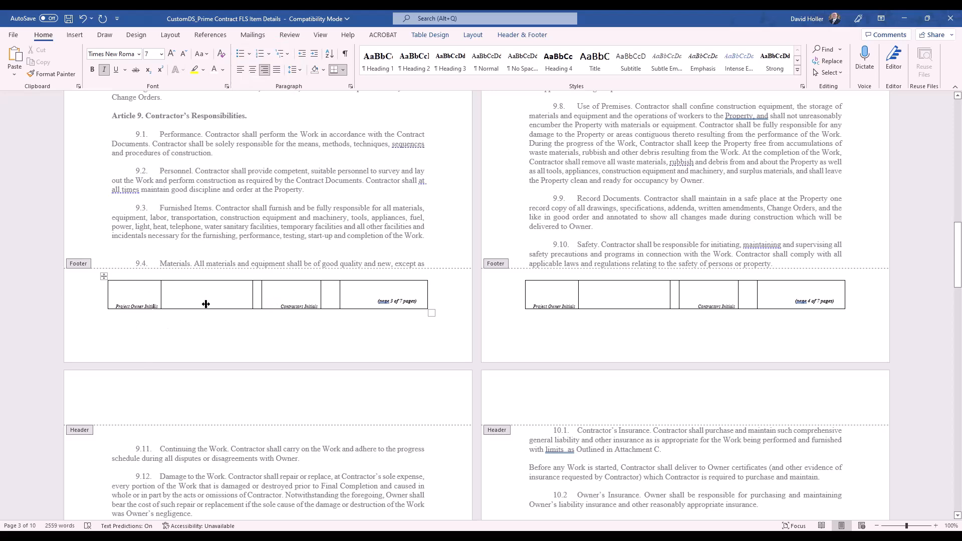
Narrow the footer table's first column slightly and open the row settings in Table Properties.
left_click(160, 293)
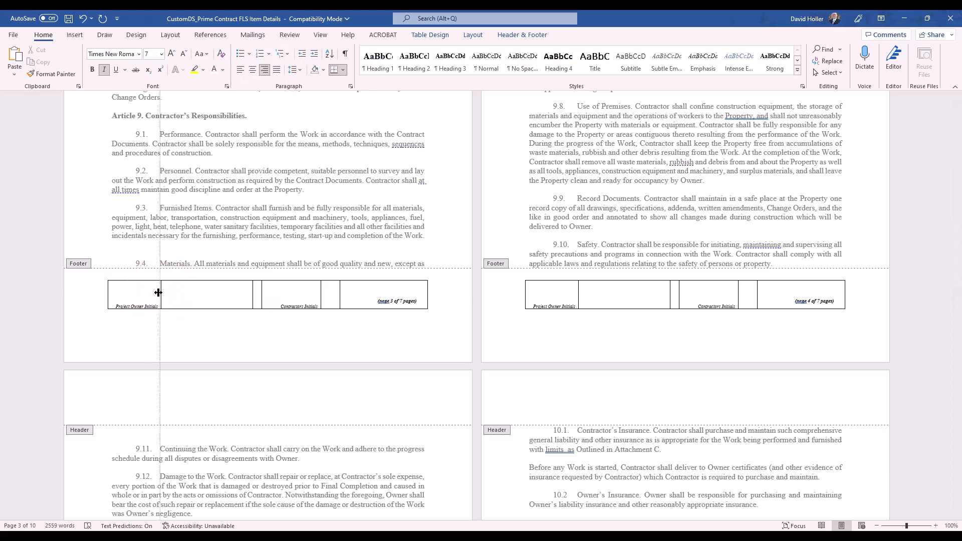
left_click_drag(160, 293, 154, 293)
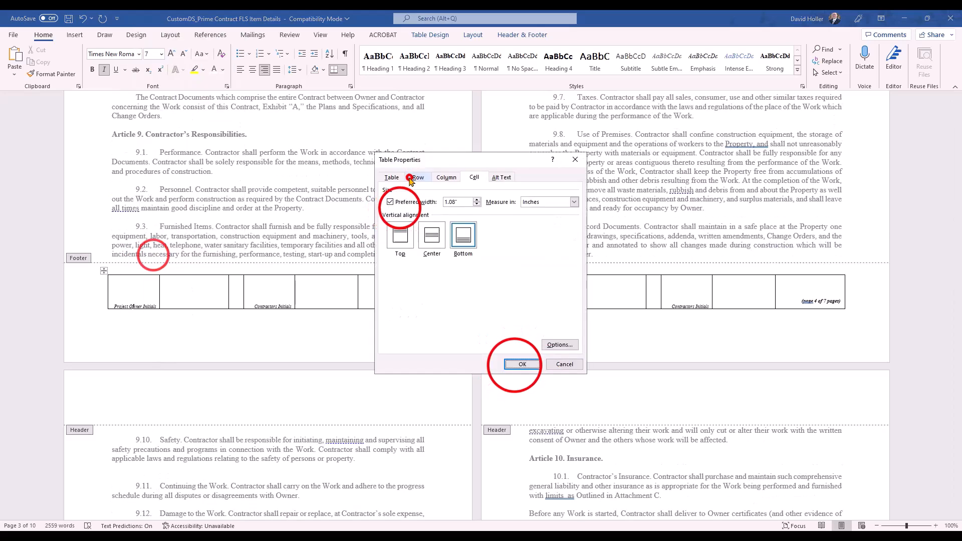
left_click(416, 178)
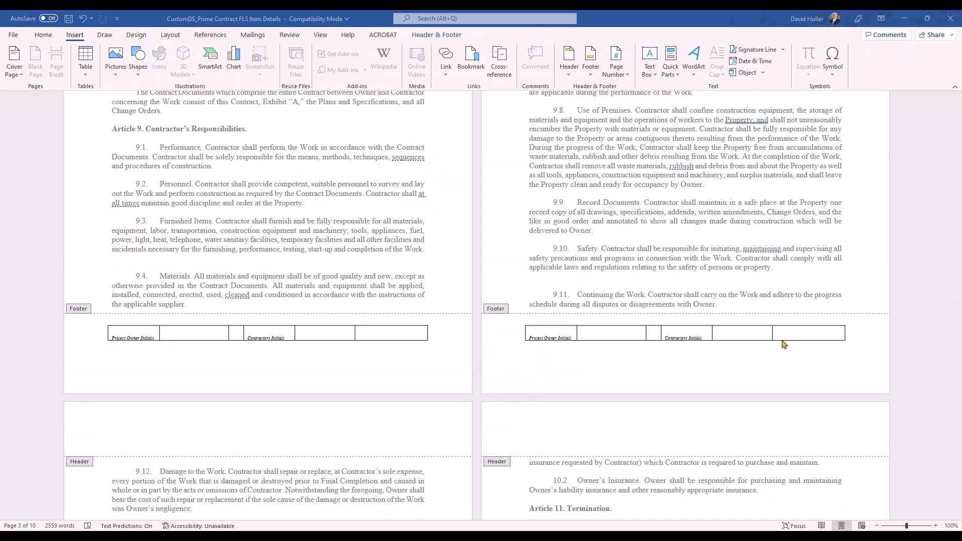
Switch to the Microsoft Word Template help page in the browser and copy the contractor e-sign bookmark name IssuedToE_Initial.
scroll(764, 365, "down", 10)
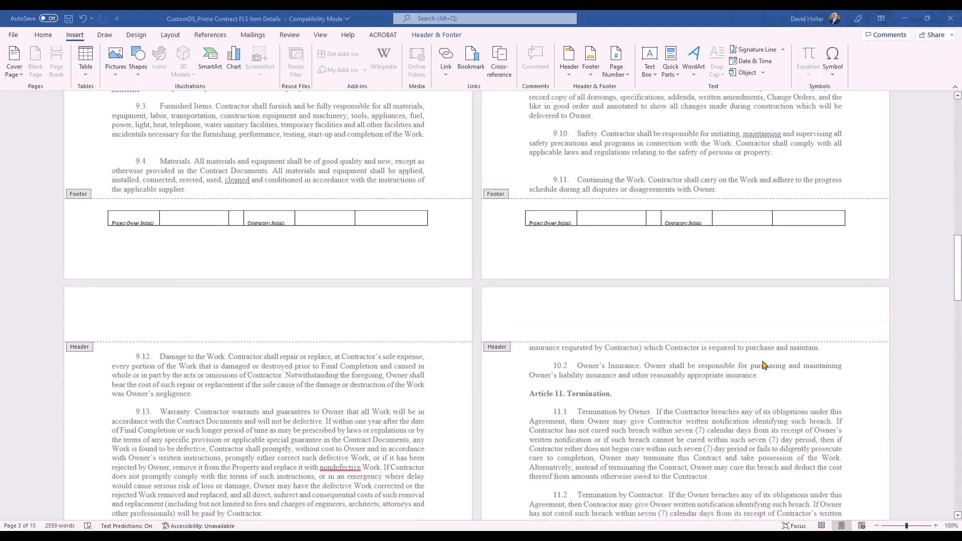
scroll(608, 370, "up", 10)
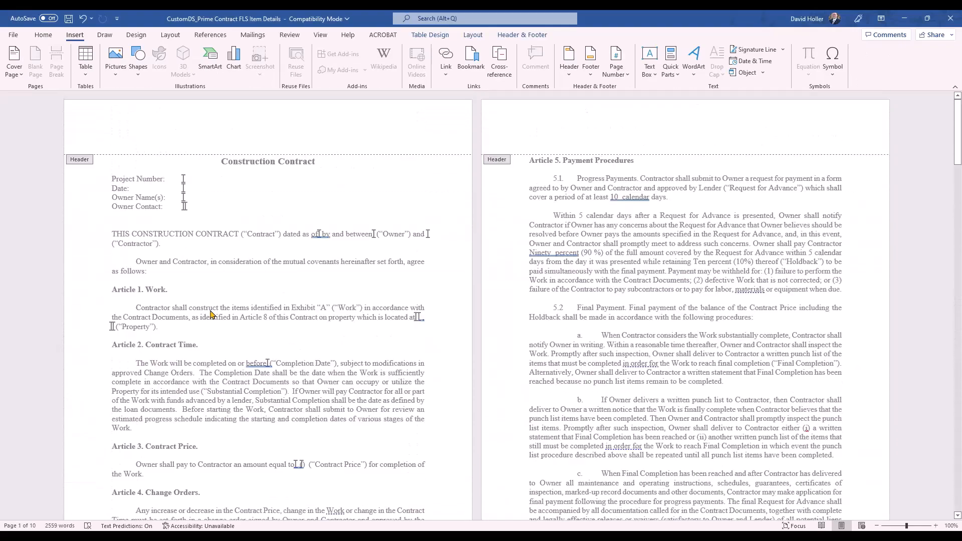
scroll(176, 354, "down", 5)
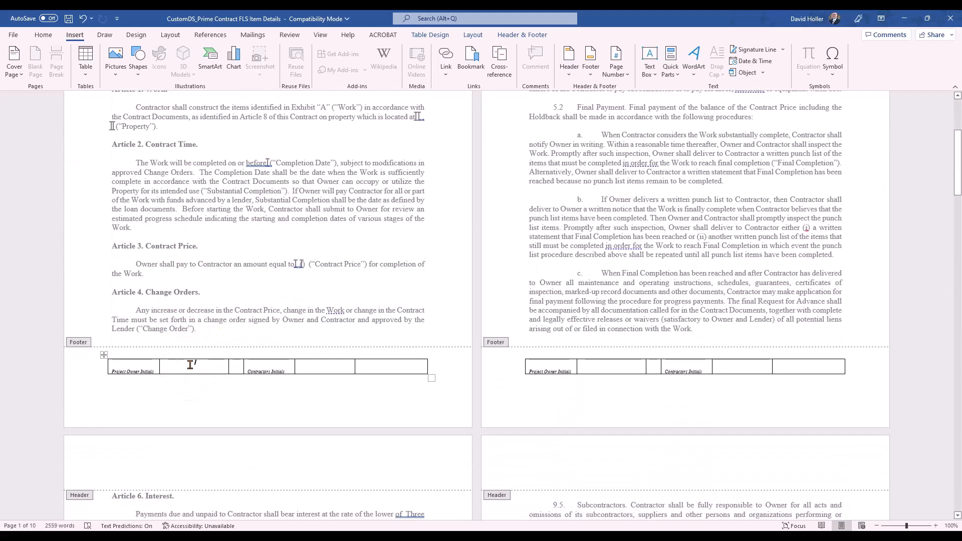
left_click(614, 16)
left_click_drag(614, 18, 532, 95)
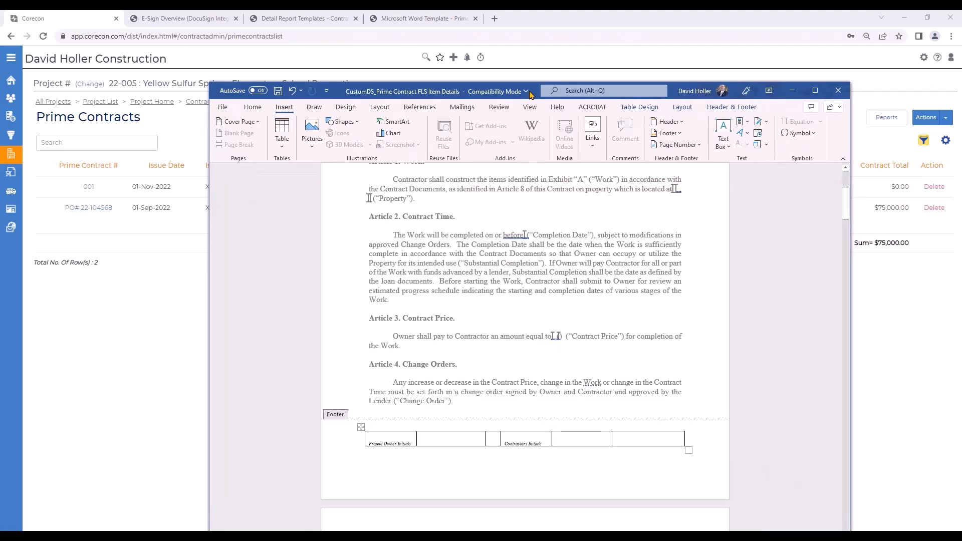
left_click(401, 19)
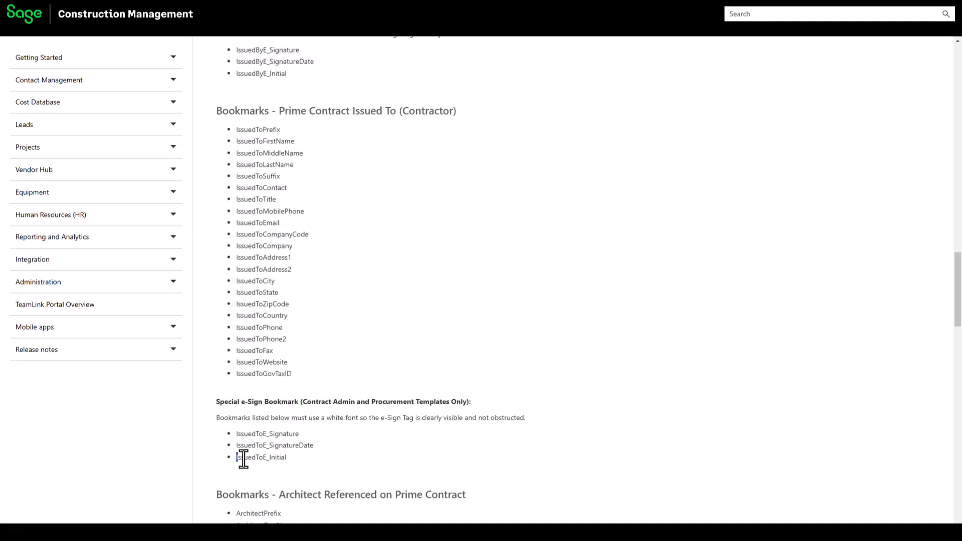
left_click_drag(243, 459, 286, 458)
right_click(286, 458)
left_click(310, 293)
Add the bookmark IssuedToE_Initial in the empty footer cell beside "Contractors Initials" in the Word template.
left_click(564, 441)
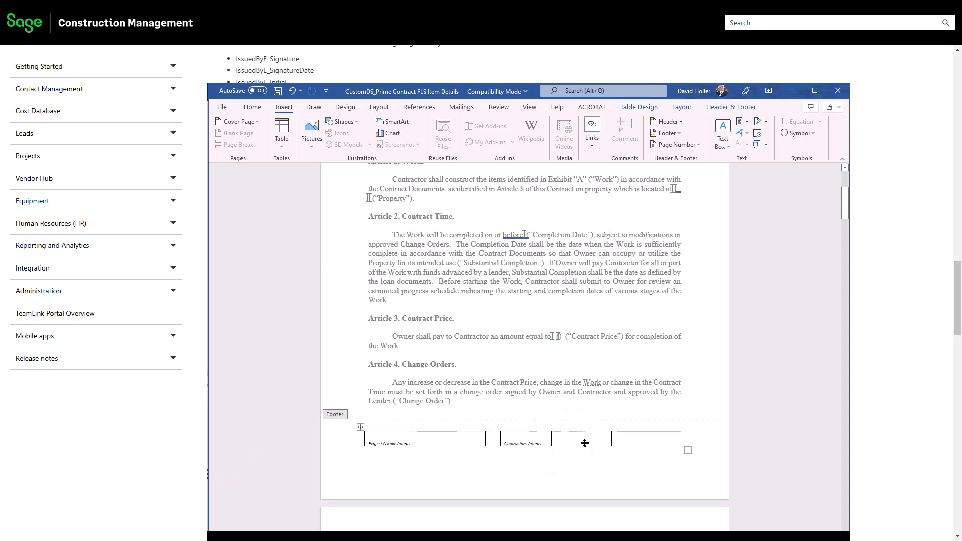
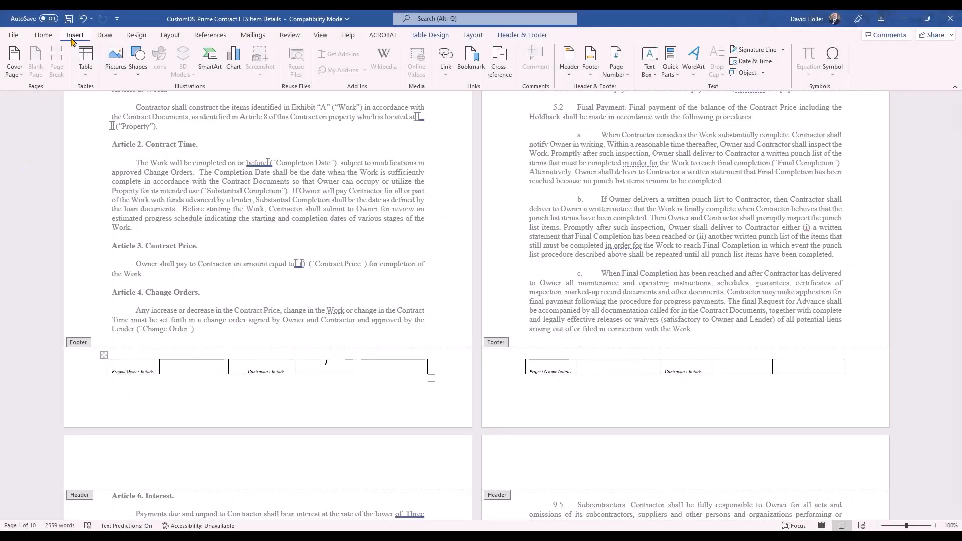
left_click(471, 58)
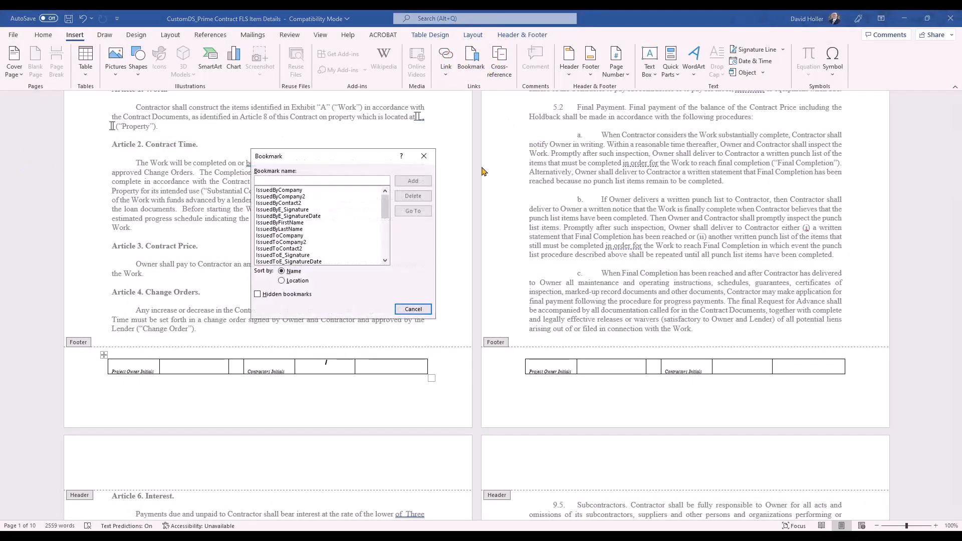
left_click(287, 182)
right_click(287, 181)
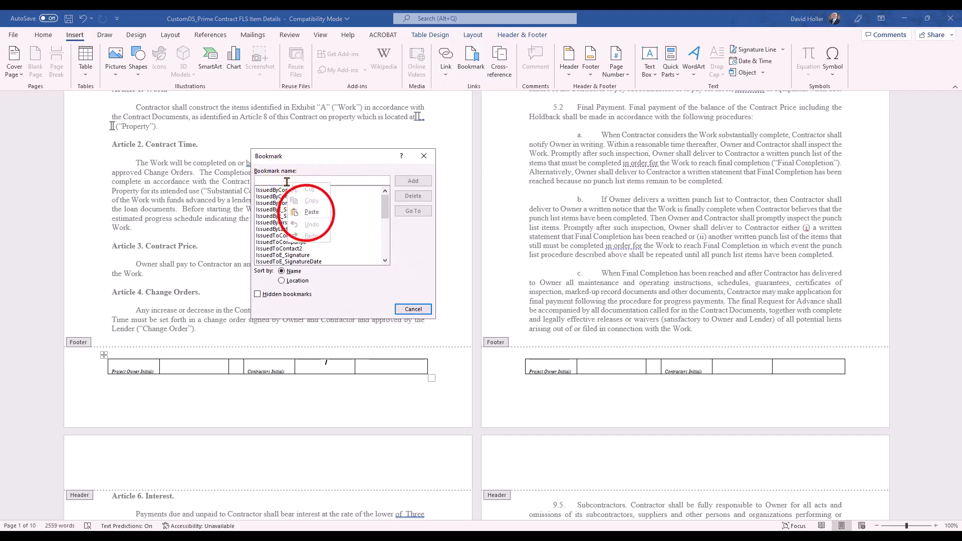
left_click(311, 212)
left_click(410, 182)
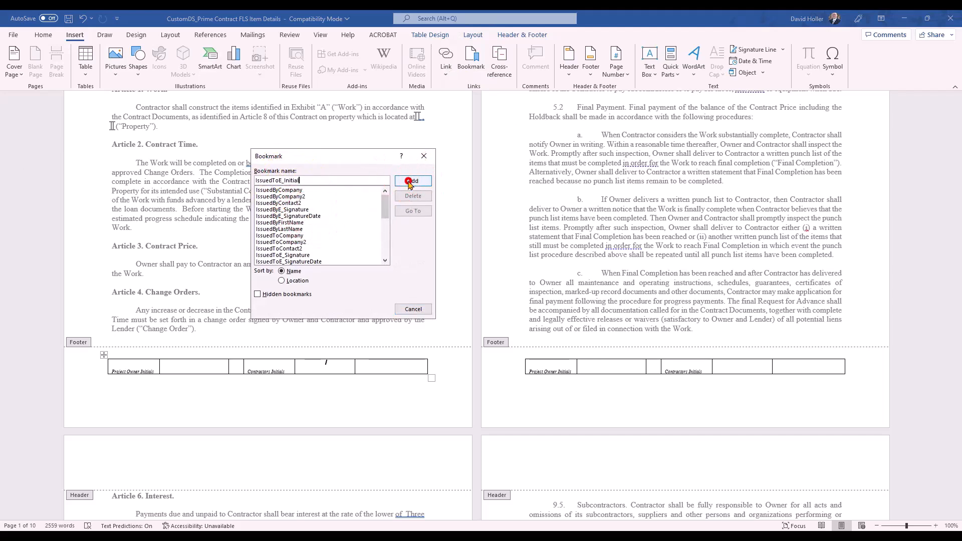
Place the cursor in the cell beside "Project Owner Initials" and copy the bookmark name IssuedByE_Initial from the help page.
left_click(191, 364)
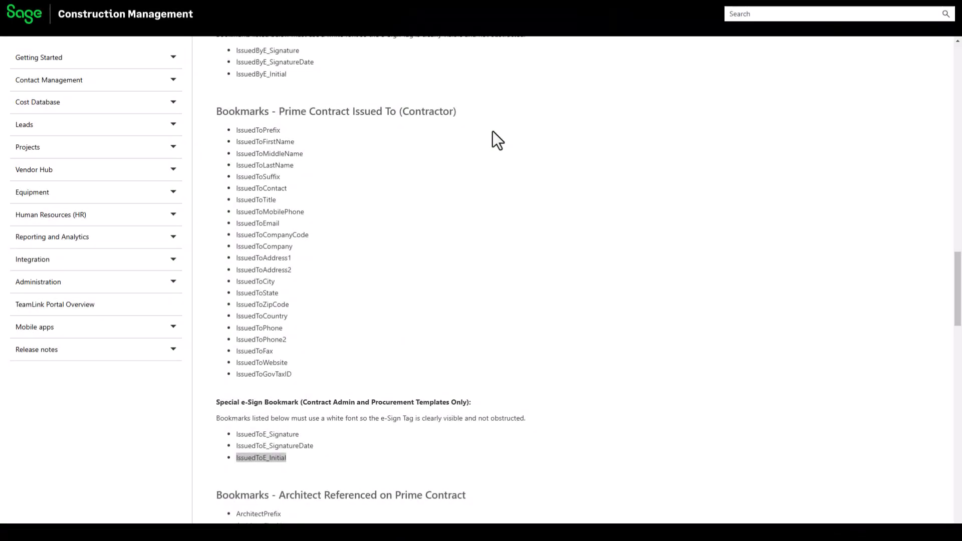
scroll(493, 131, "up", 2)
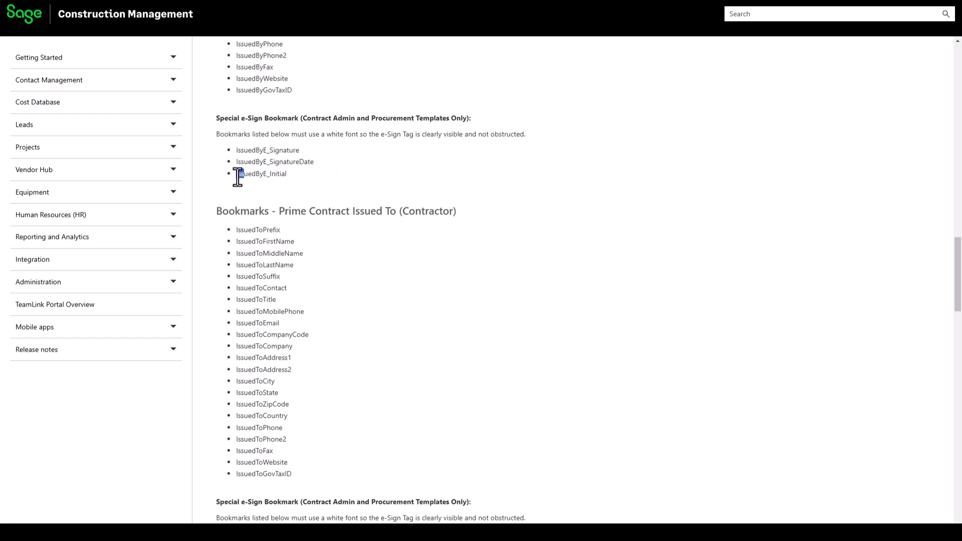
right_click(274, 174)
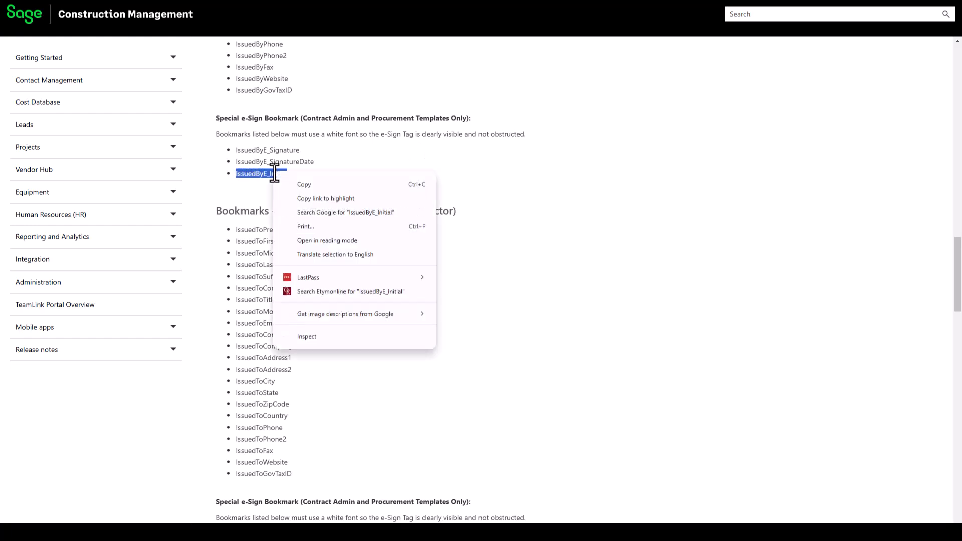
left_click(312, 185)
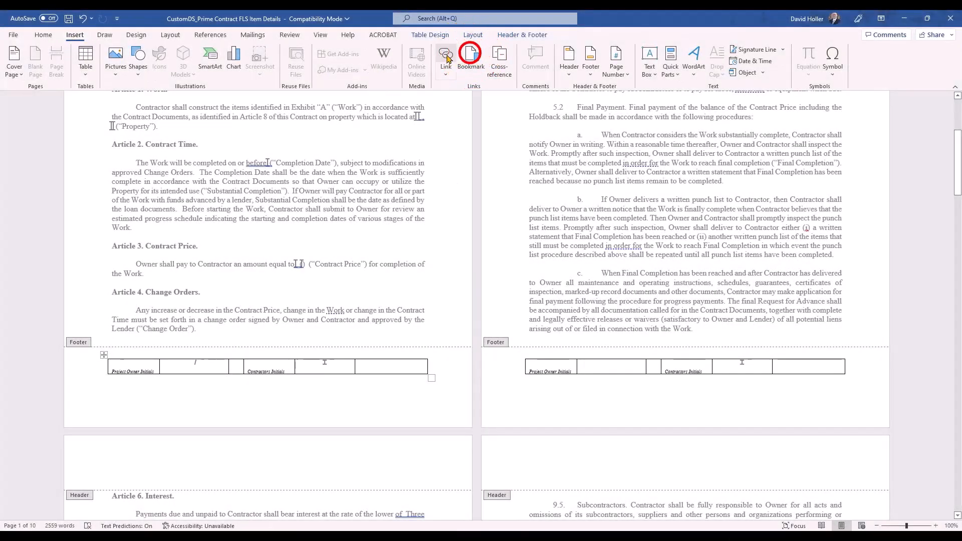
Add the bookmark IssuedByE_Initial in the empty footer cell beside "Project Owner Initials".
left_click(471, 57)
left_click(305, 179)
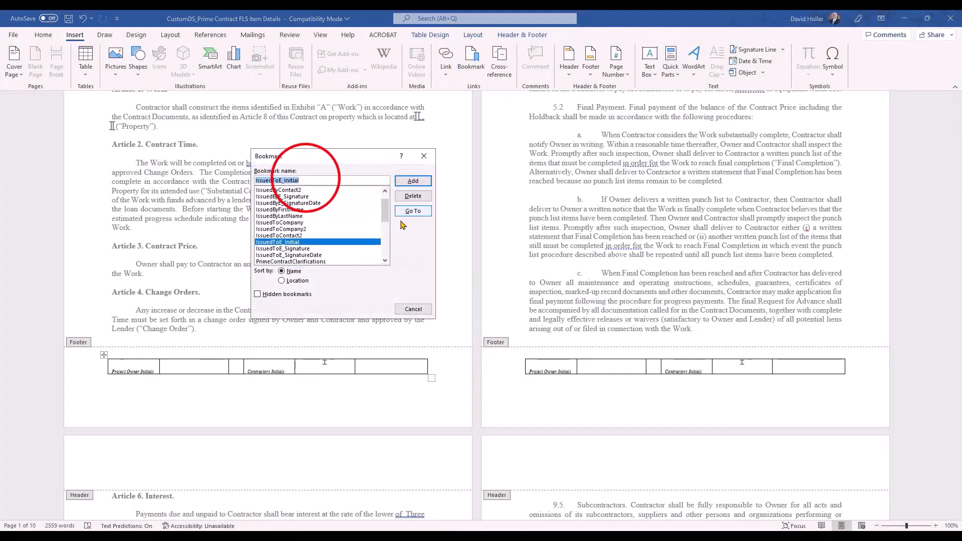
left_click_drag(305, 178, 236, 179)
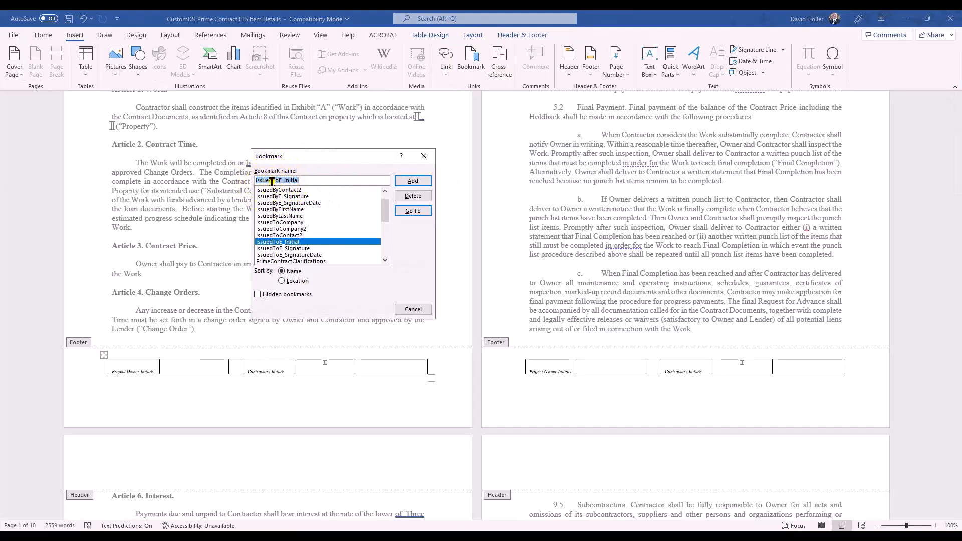
type("IssuedByE_Initial")
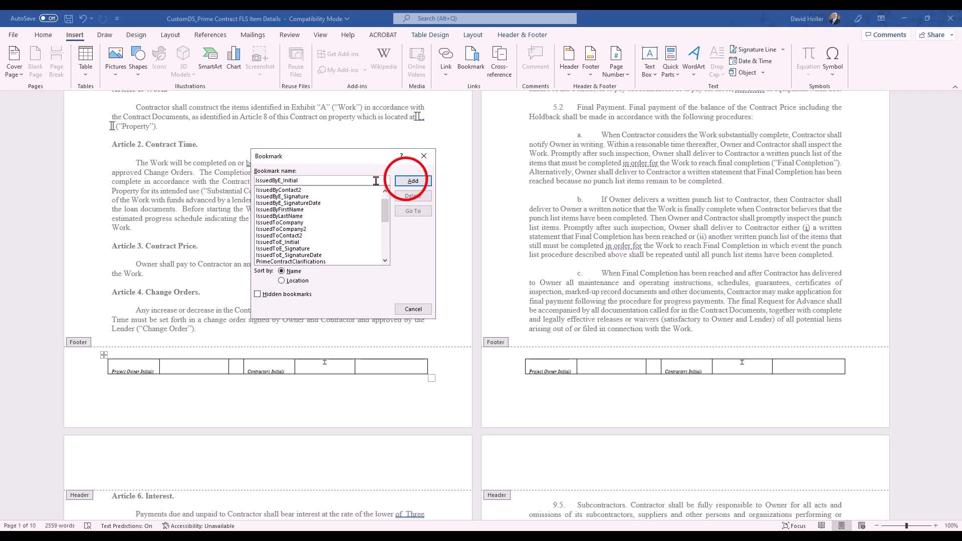
left_click(413, 181)
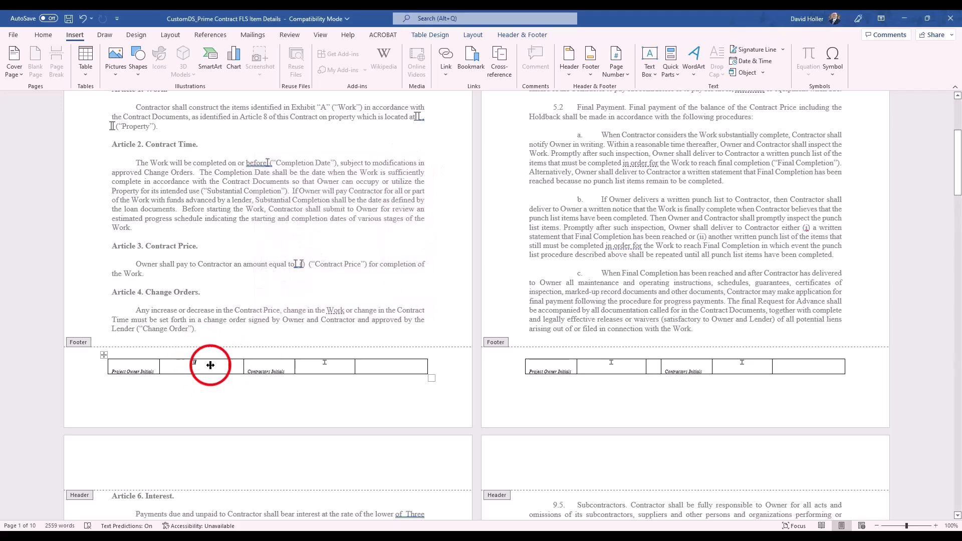
Left-align the two bookmarked initials cells in the footer table.
left_click(210, 365)
left_click(187, 365)
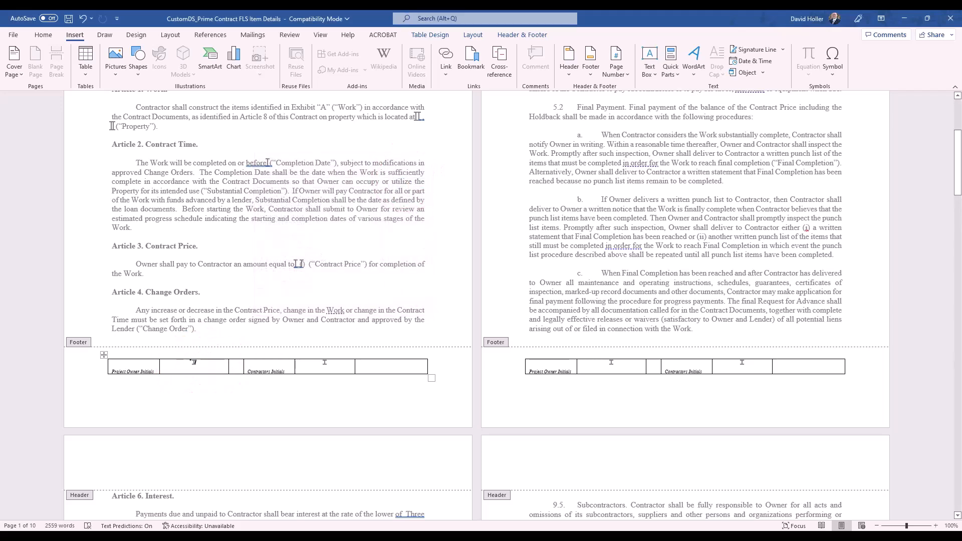
left_click(43, 35)
left_click(240, 70)
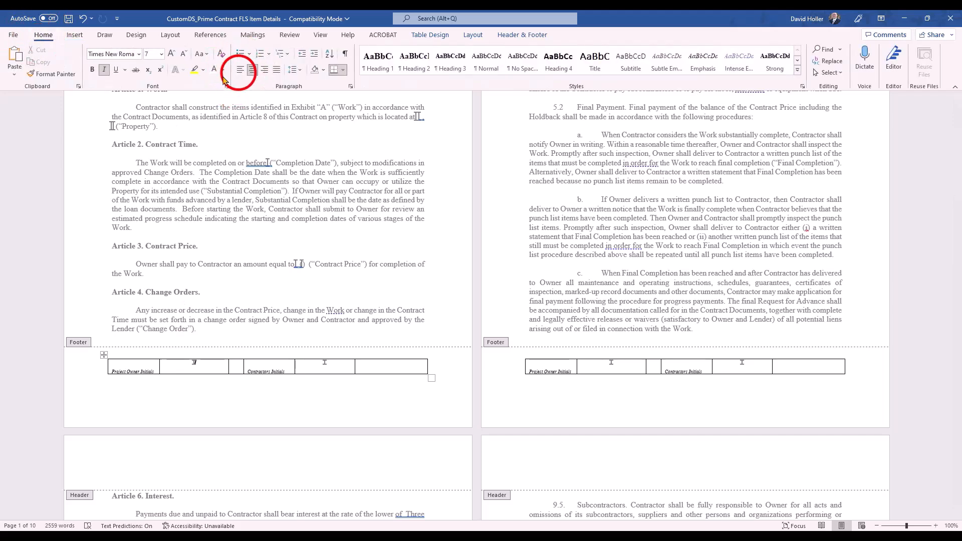
left_click(340, 370)
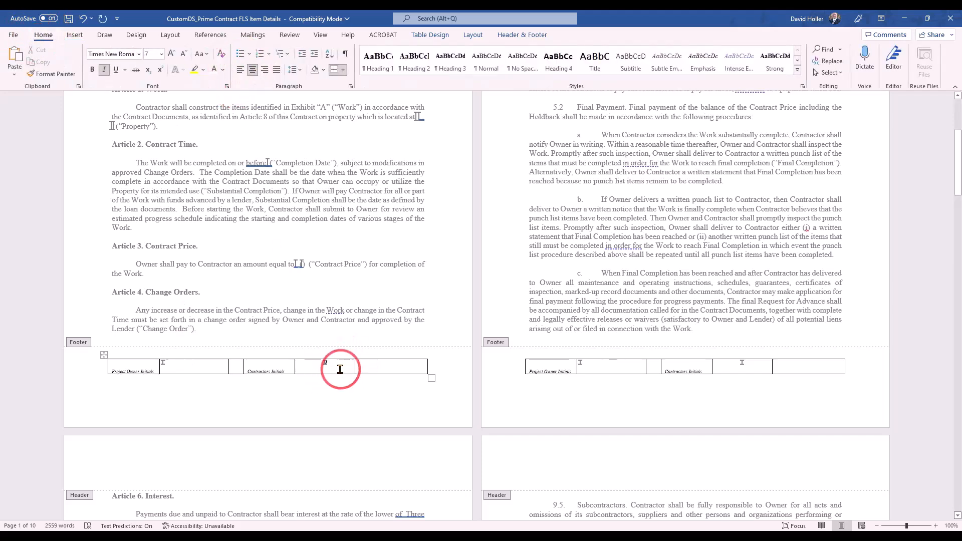
left_click(240, 70)
left_click(344, 402)
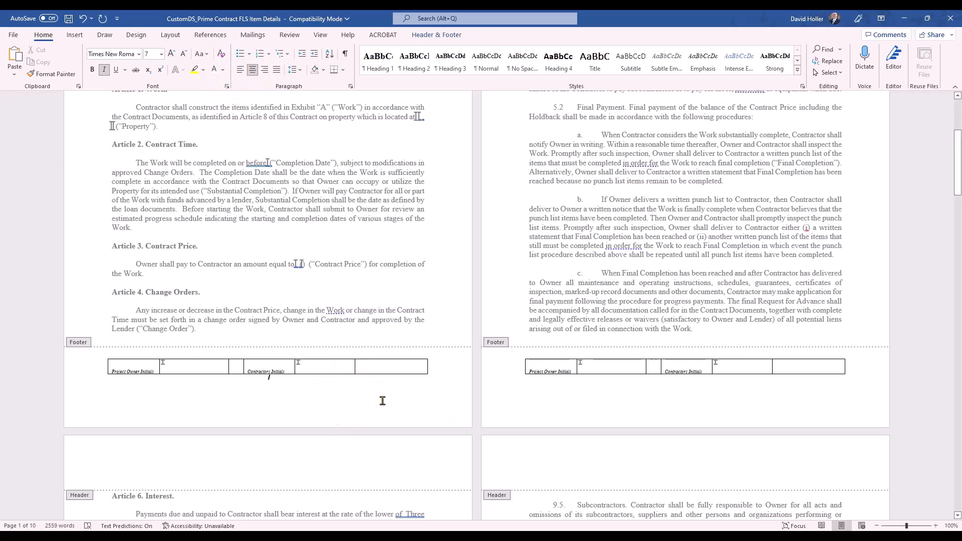
Remove all borders from the owner and contractor initials table in the footer.
left_click(112, 388)
left_click_drag(438, 375, 236, 362)
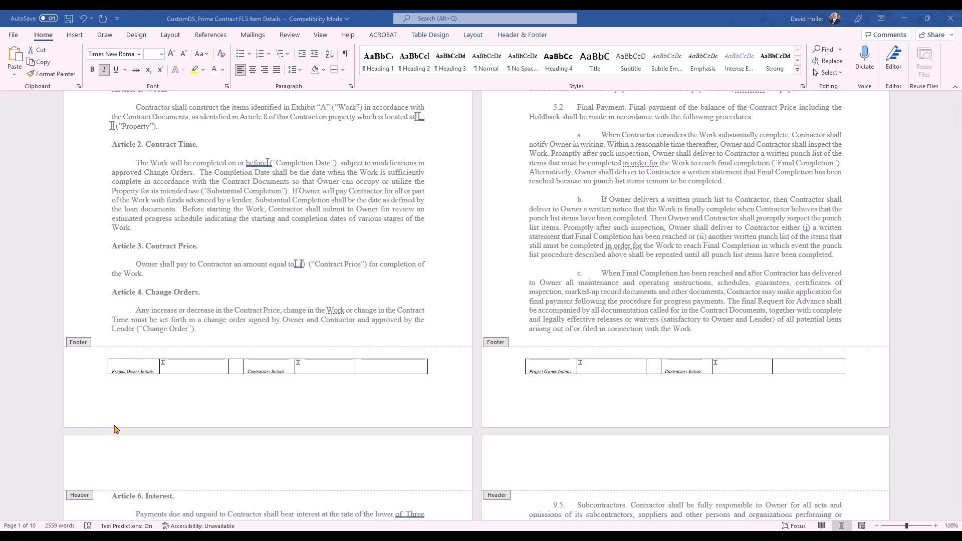
left_click(423, 372)
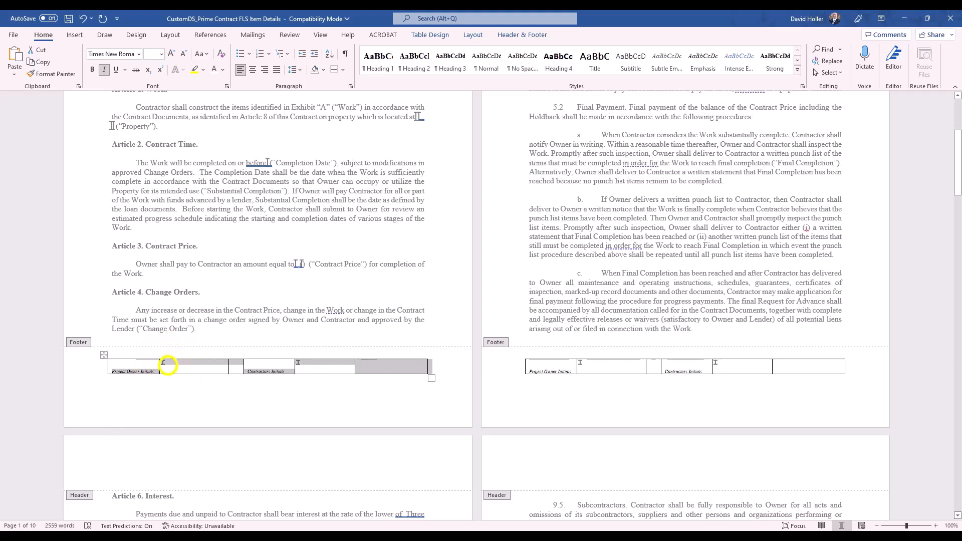
right_click(170, 370)
left_click(197, 342)
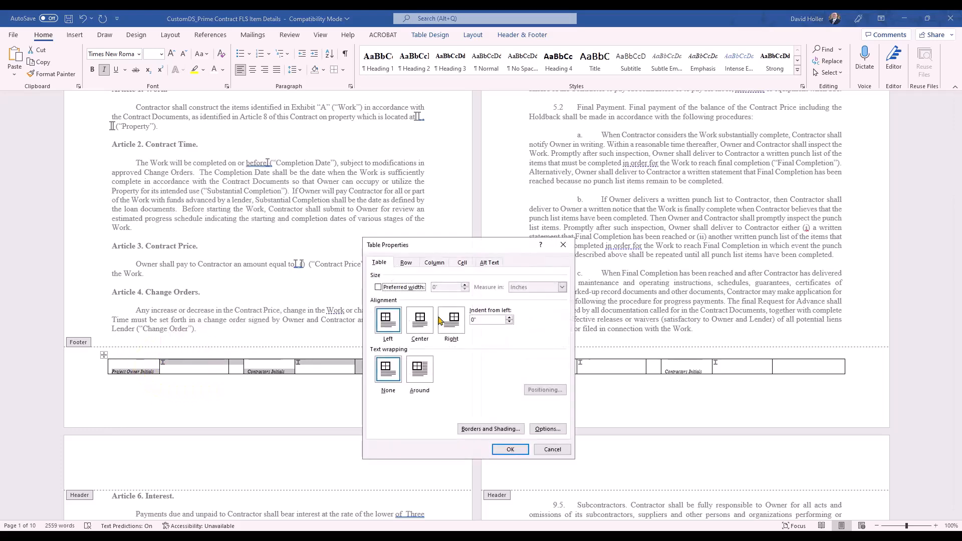
left_click(479, 430)
left_click(365, 184)
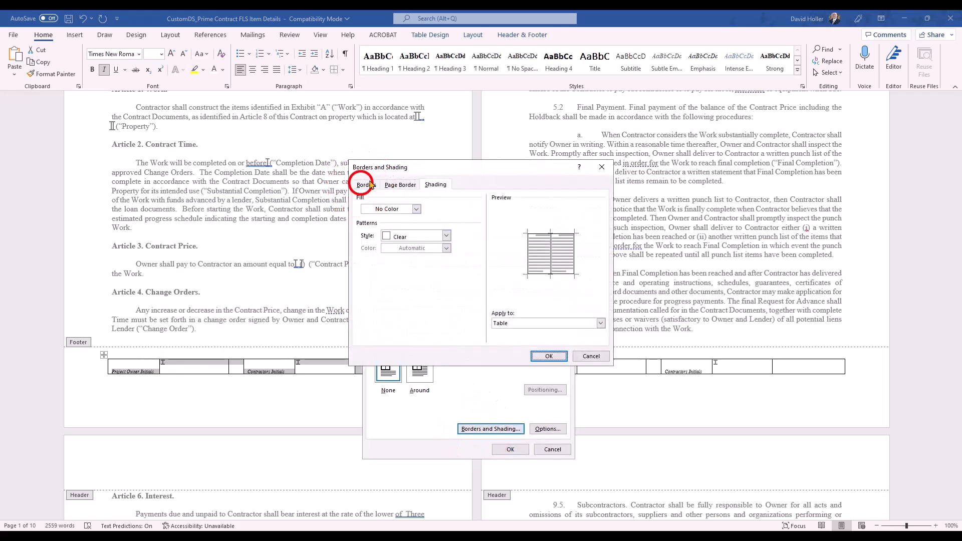
left_click(366, 211)
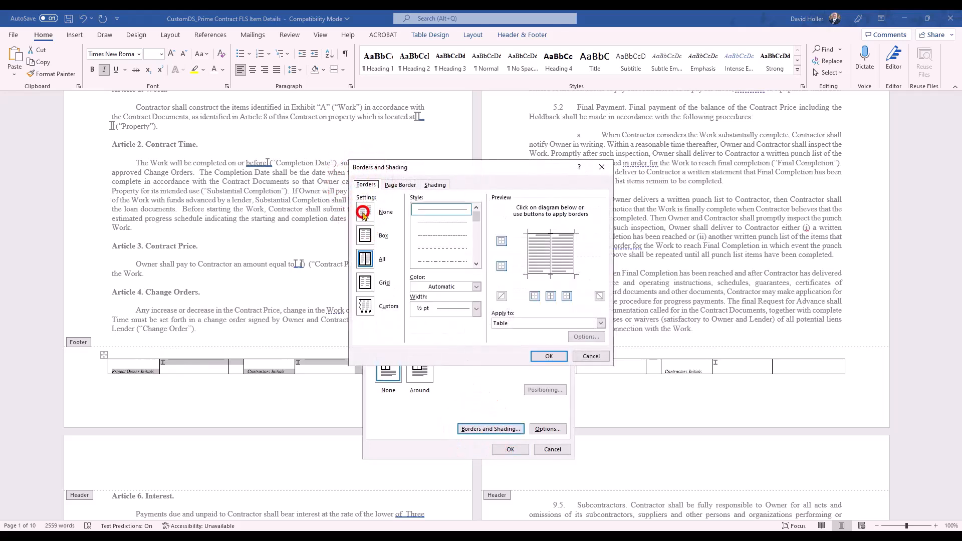
left_click(544, 357)
left_click(511, 449)
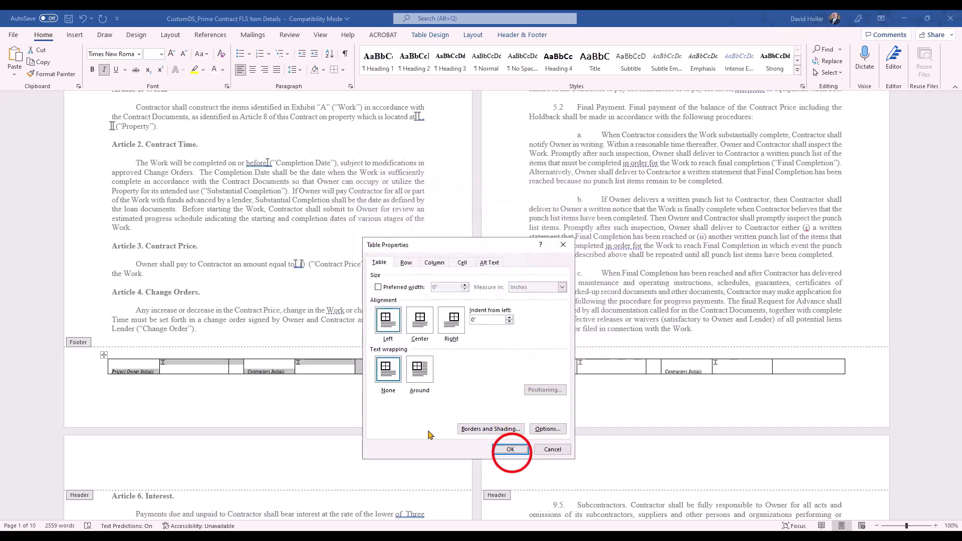
left_click(299, 413)
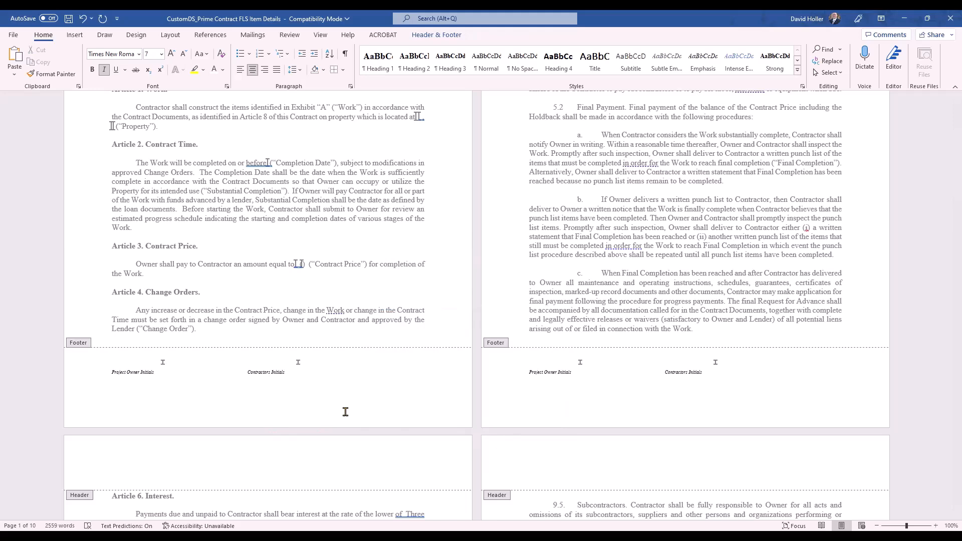
Save the prime contract template with its borderless initials footer.
scroll(345, 412, "up", 2)
scroll(300, 421, "down", 10)
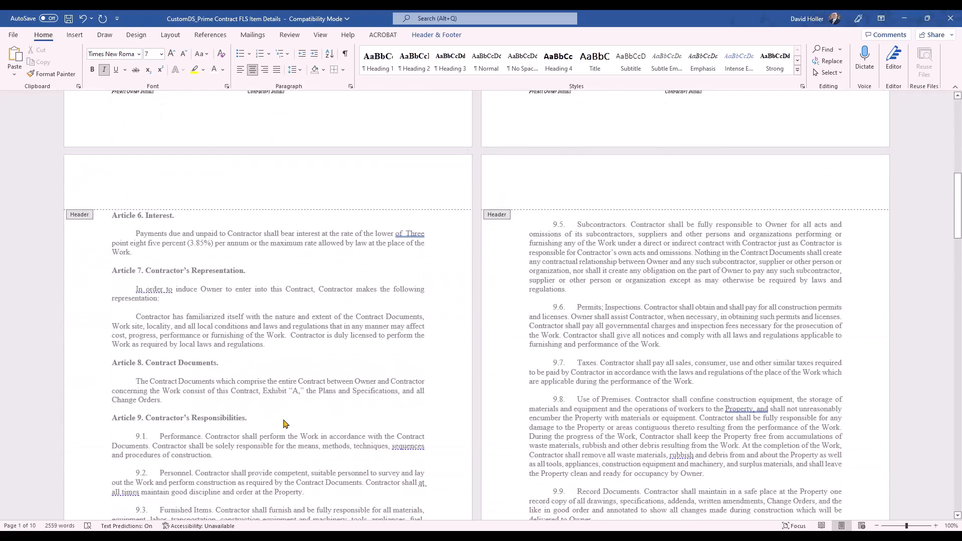
scroll(283, 423, "down", 6)
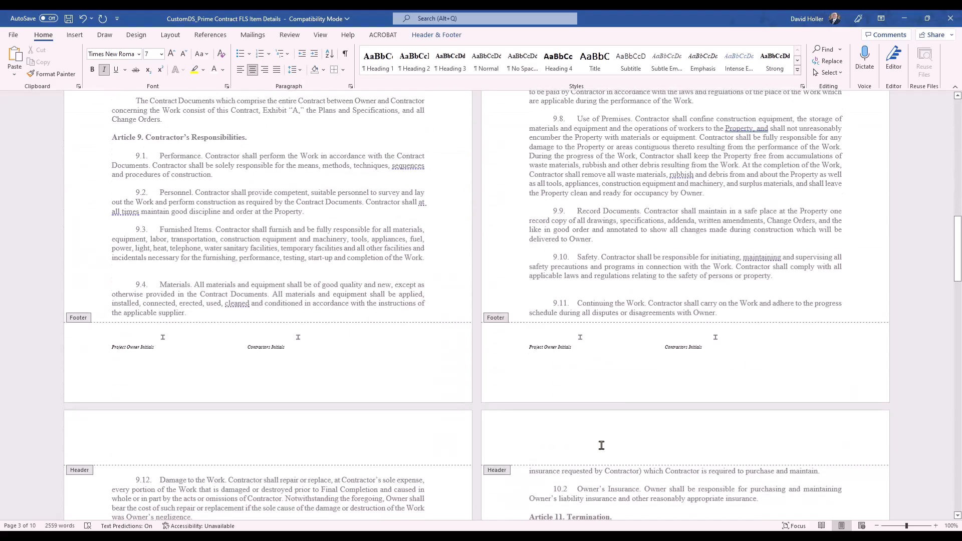
scroll(602, 446, "down", 14)
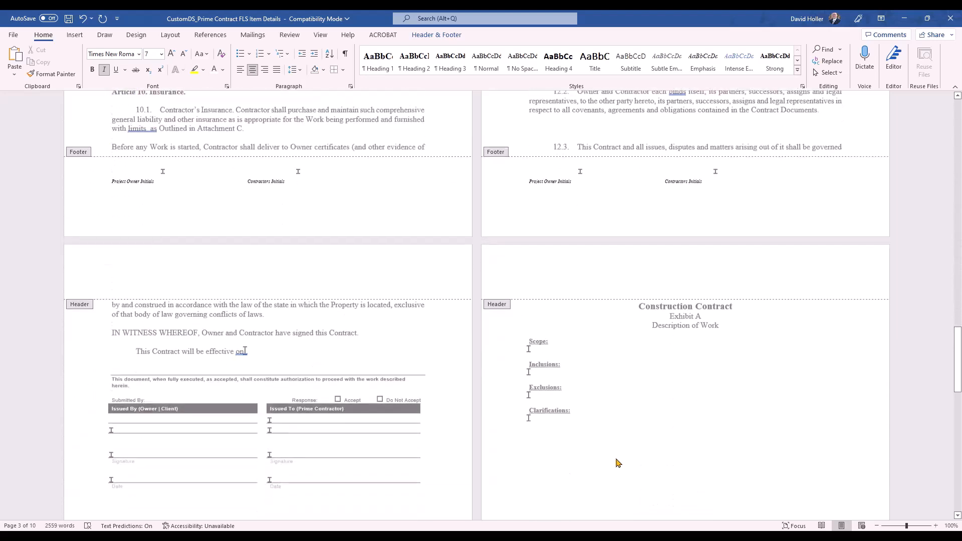
scroll(618, 463, "down", 3)
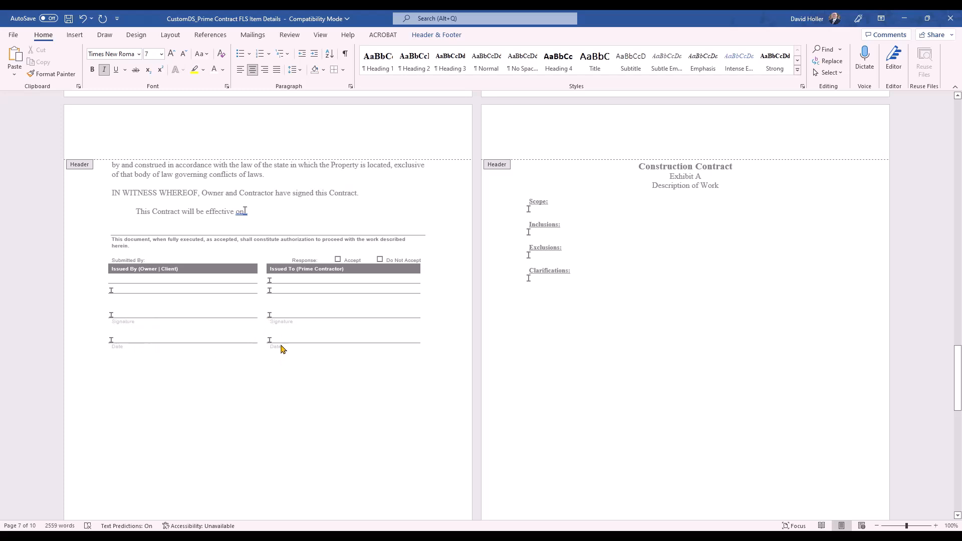
left_click(12, 35)
left_click(28, 149)
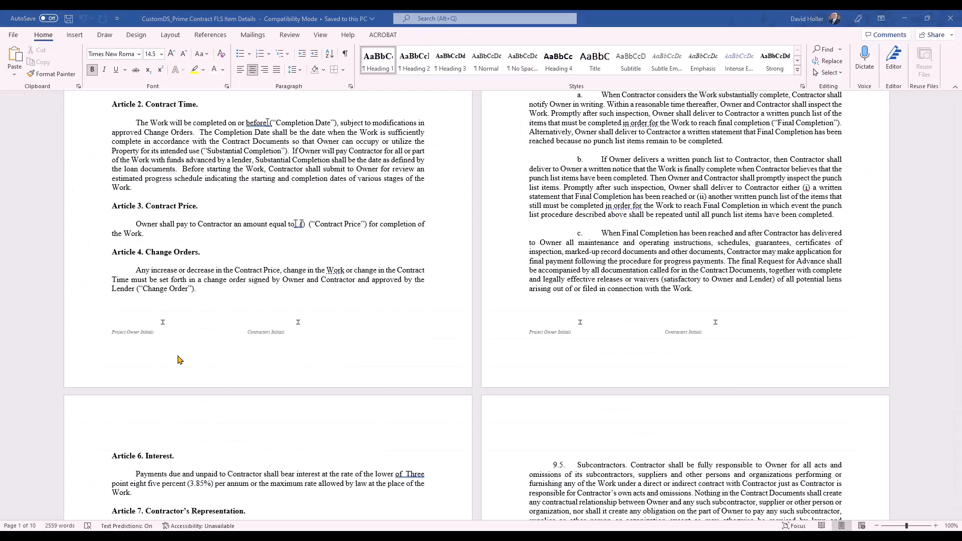
Set the font color of the bookmarked cell beside "Project Owner Initials" in the footer to white.
double_click(169, 323)
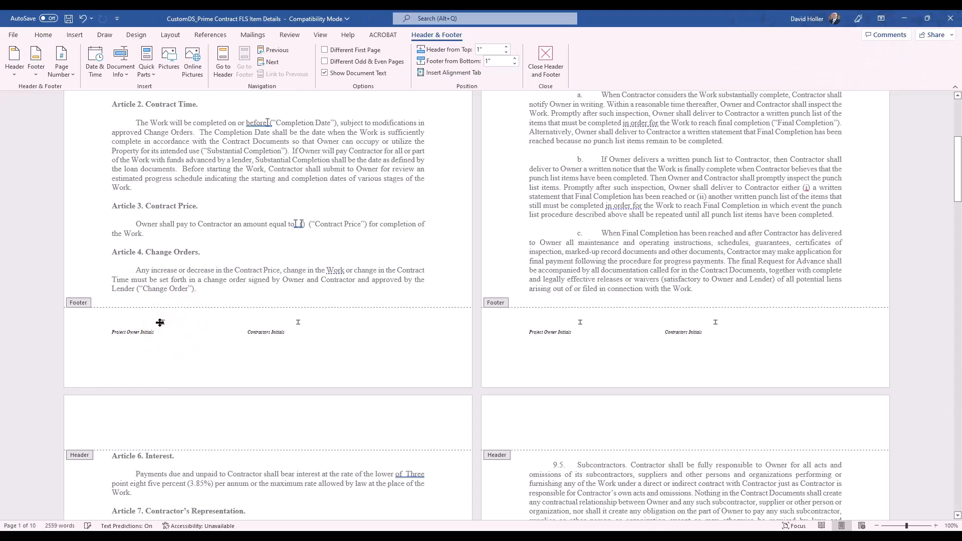
left_click(160, 322)
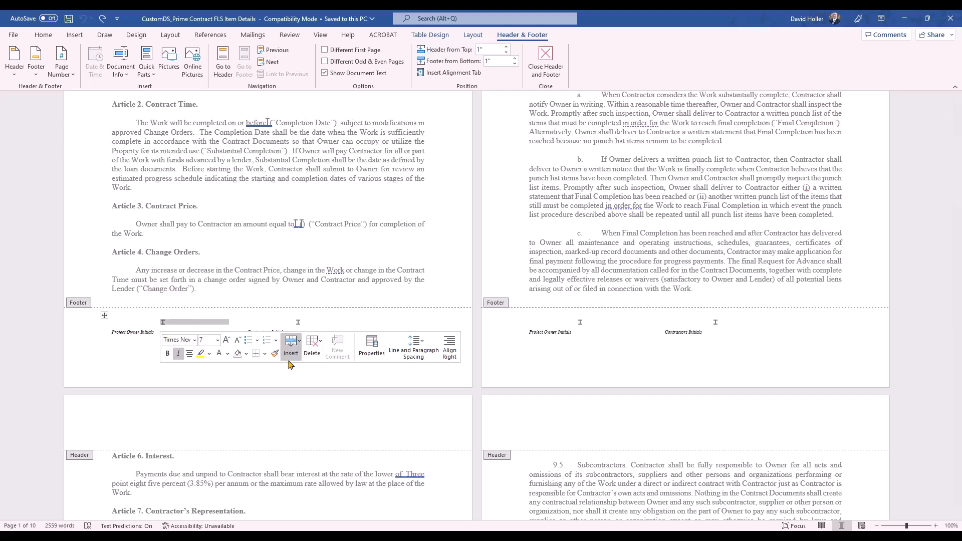
left_click(227, 354)
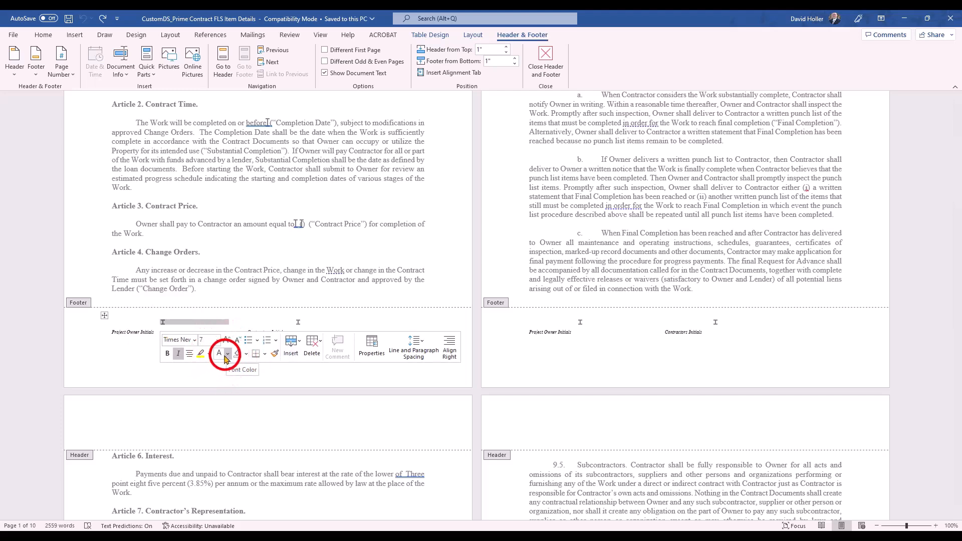
left_click(219, 395)
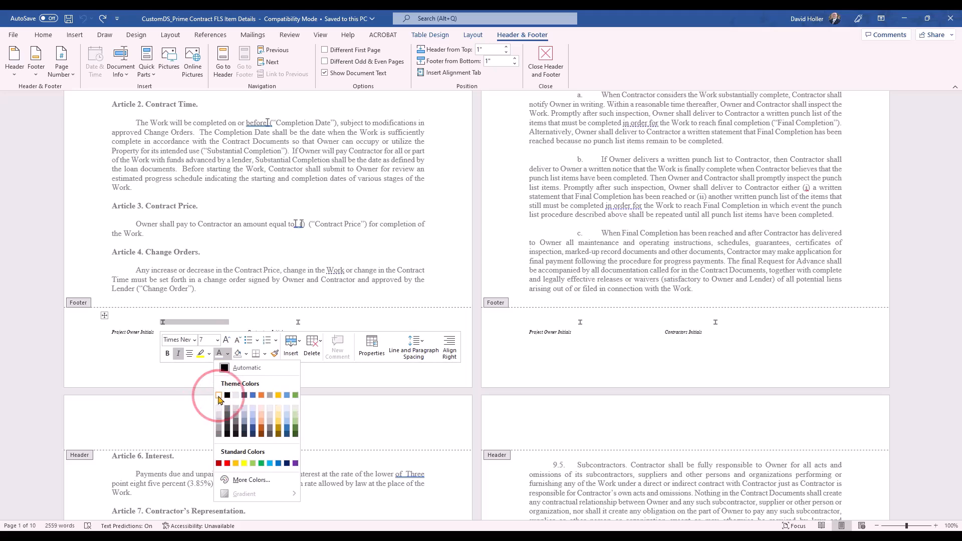
Set the font color of the bookmarked cell beside "Contractors Initials" to white and save the document.
left_click(305, 327)
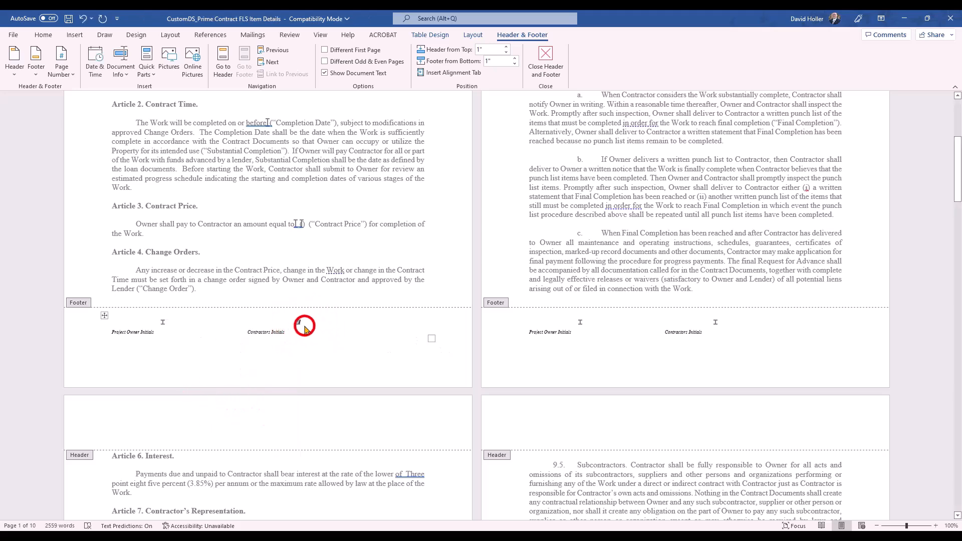
left_click_drag(305, 329, 299, 325)
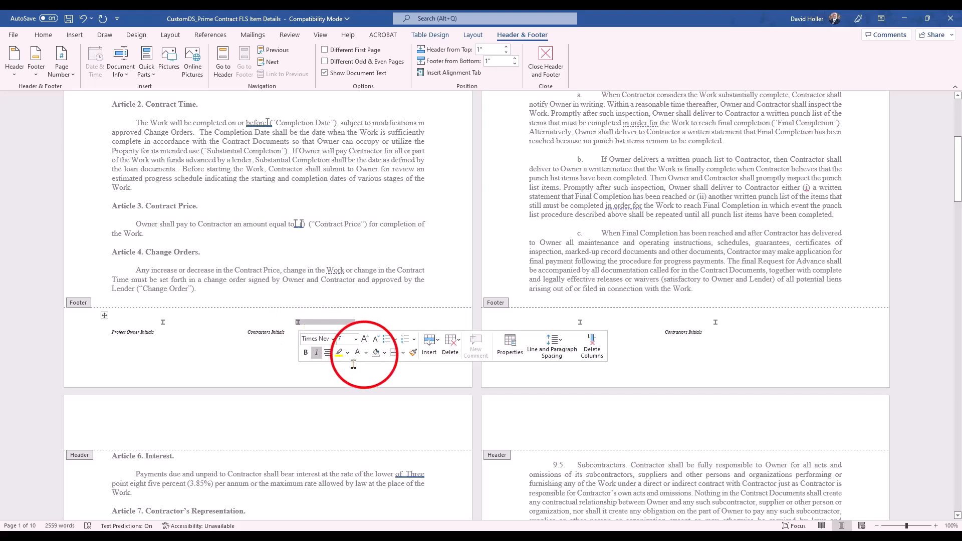
left_click(365, 353)
left_click(360, 393)
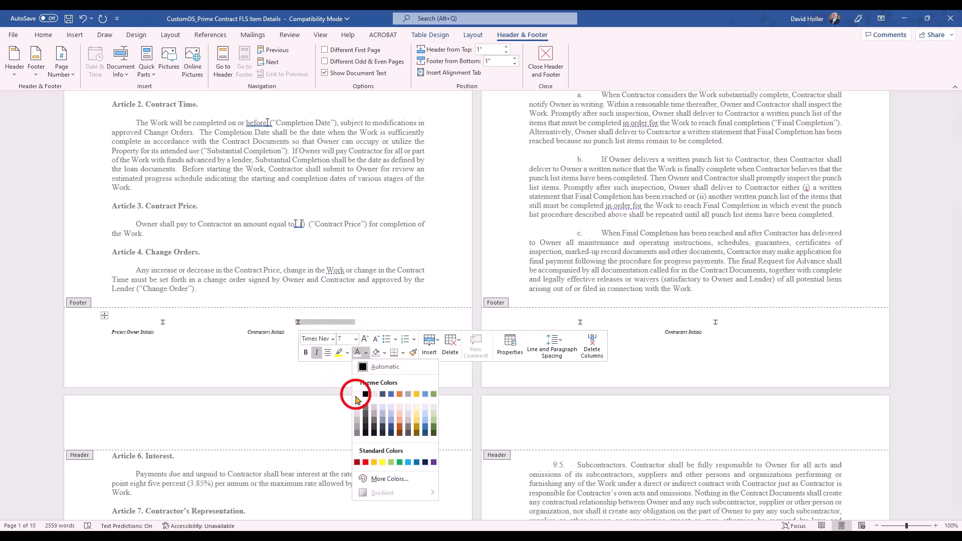
left_click(273, 353)
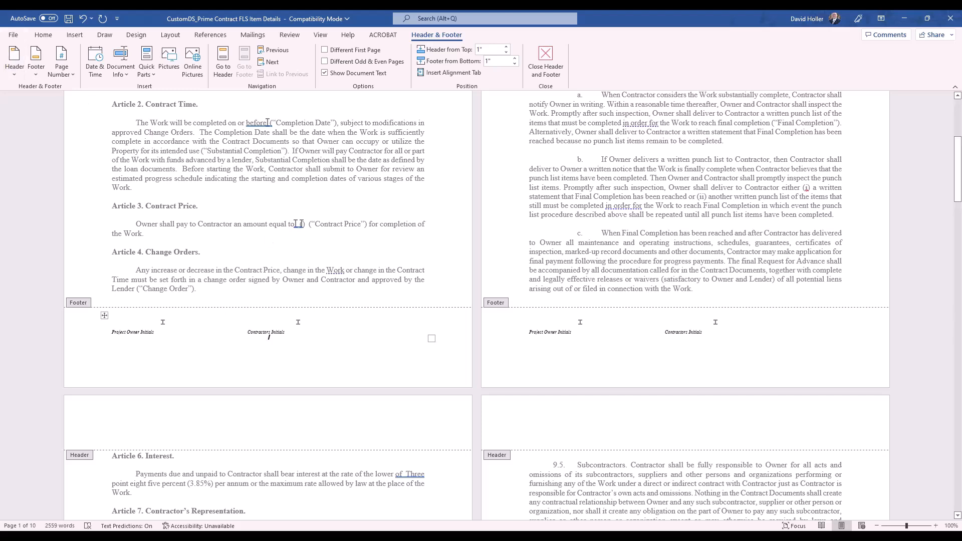
left_click(13, 35)
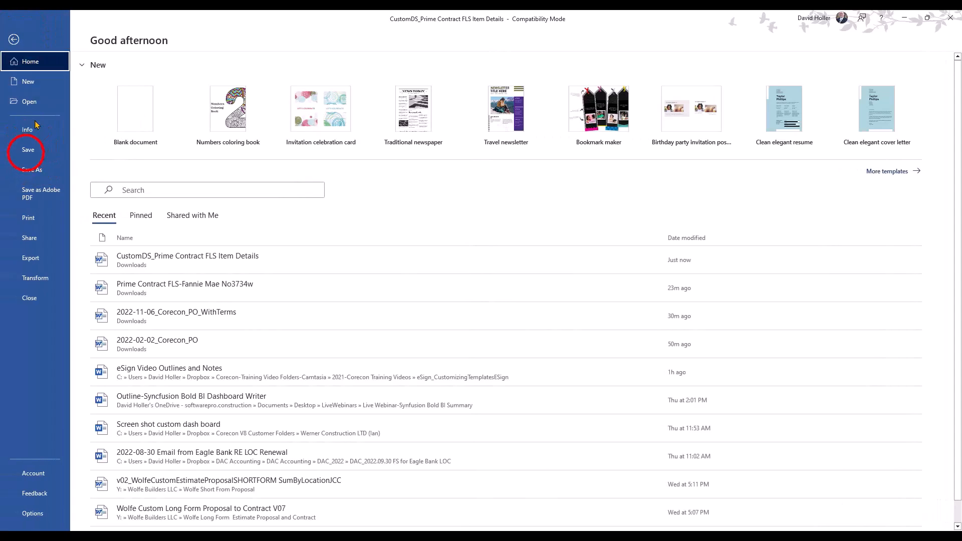
left_click(28, 149)
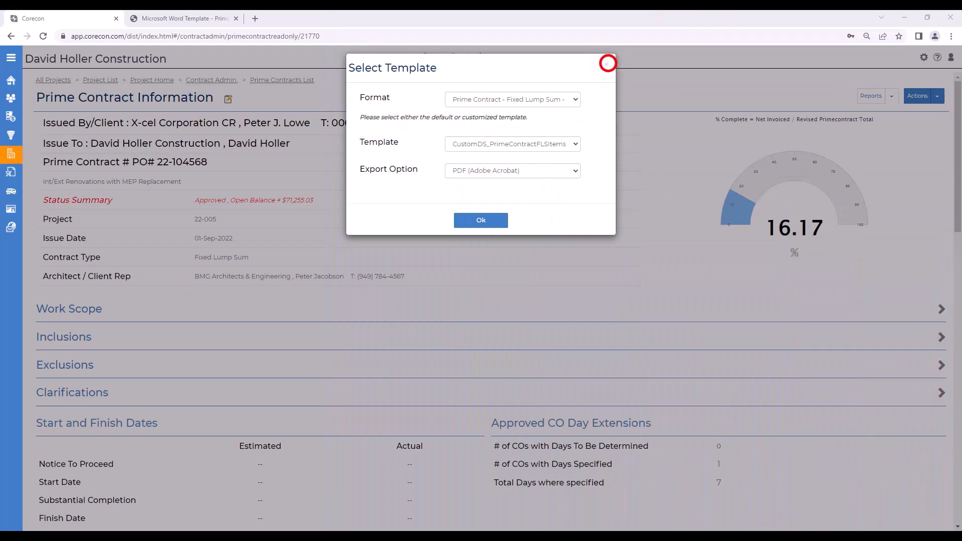
Switch to Corecon, dismiss the template selection and open the Word template upload form for detail reports in the settings.
left_click(608, 60)
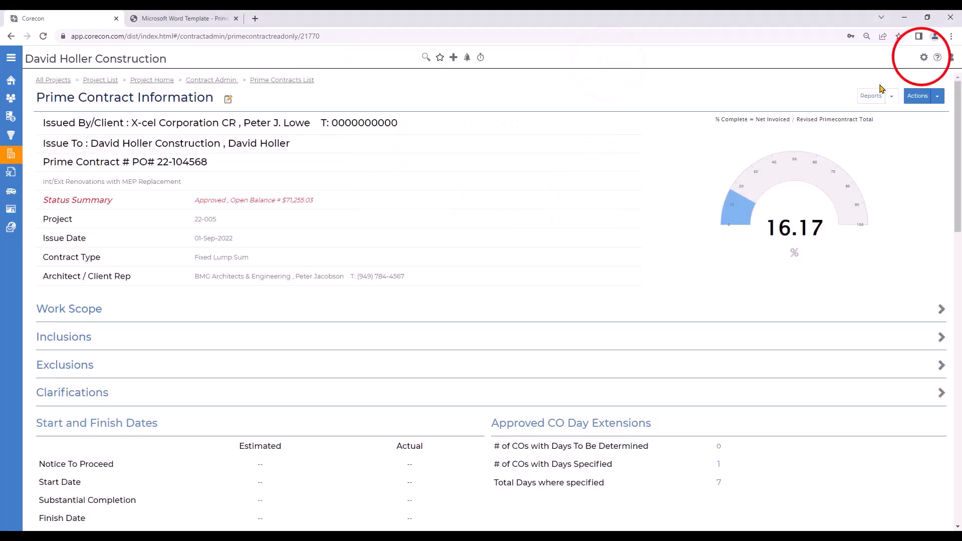
left_click(922, 57)
left_click(27, 146)
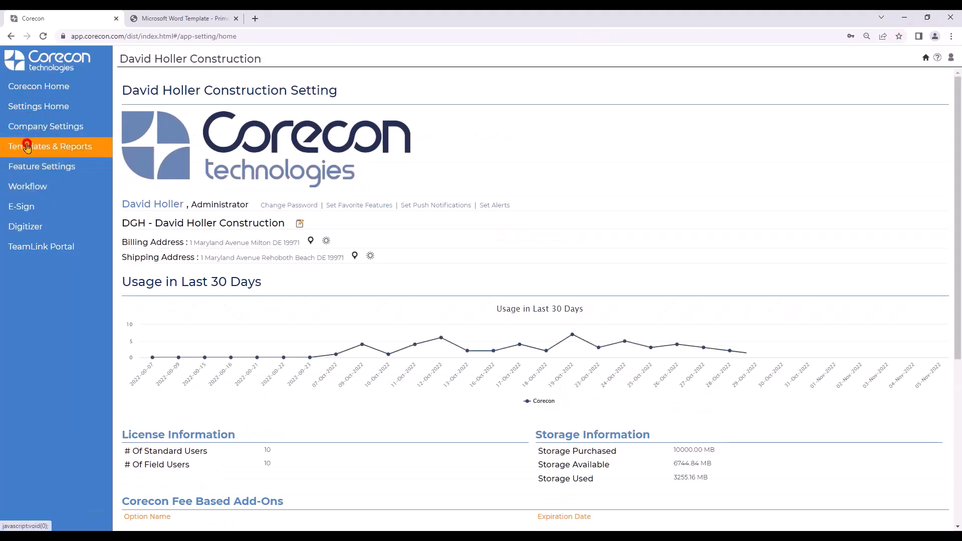
left_click(51, 256)
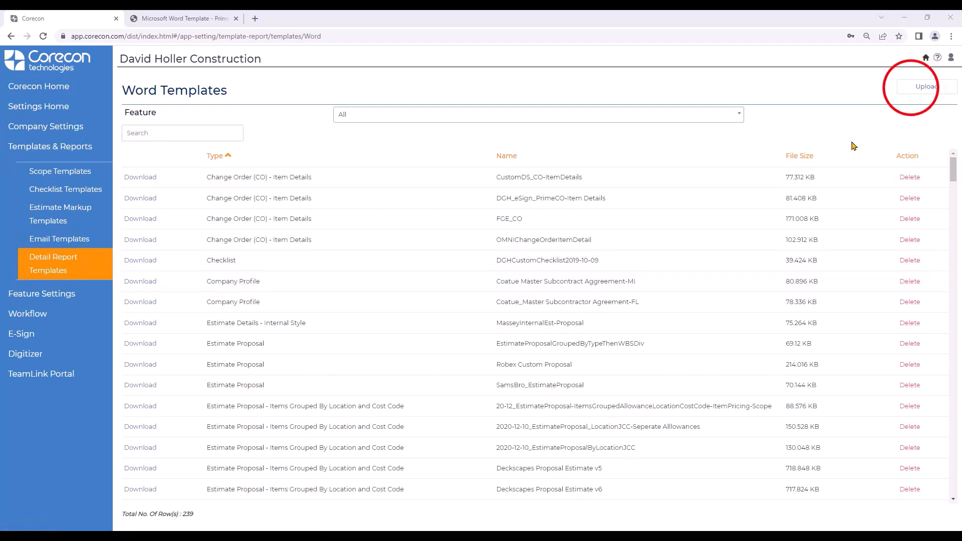
left_click(927, 86)
Set the upload's feature to Prime Contract - Fixed Lump Sum - Item Details and its name to CustomDS_PrimeContractFLSItems.
left_click(362, 145)
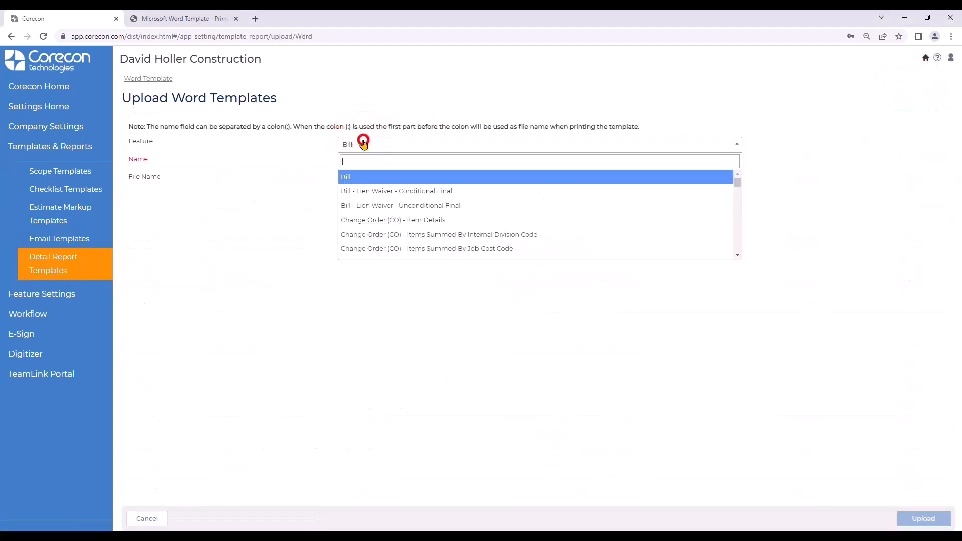
scroll(398, 207, "down", 5)
scroll(398, 210, "down", 3)
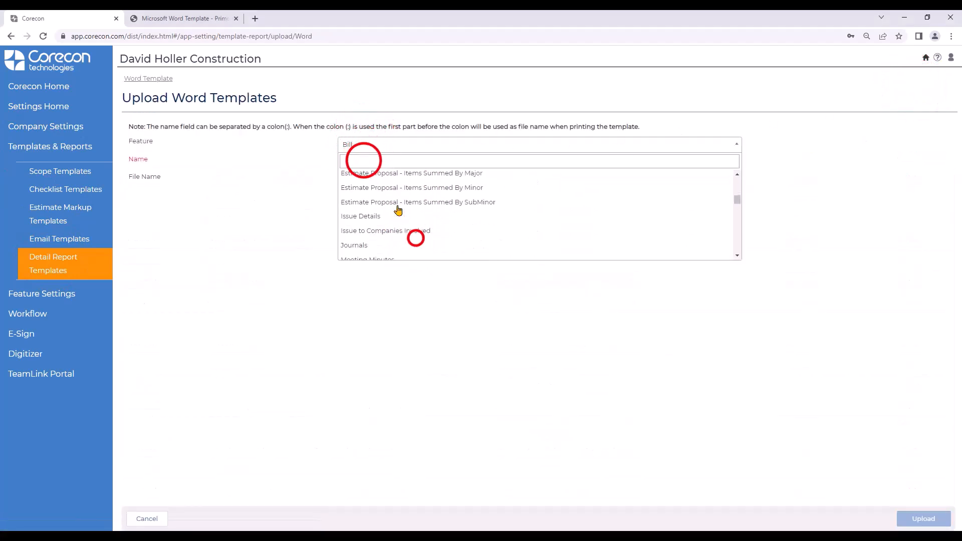
left_click(398, 210)
left_click(363, 159)
right_click(364, 162)
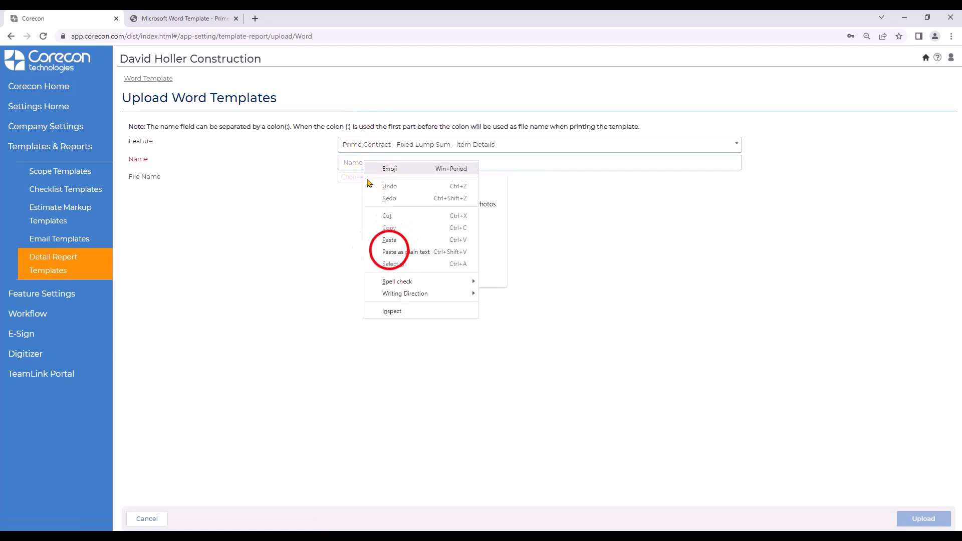
left_click(401, 252)
Choose the file CustomDS_Prime Contract FLS Item Details from Downloads and upload it as the template.
left_click(358, 177)
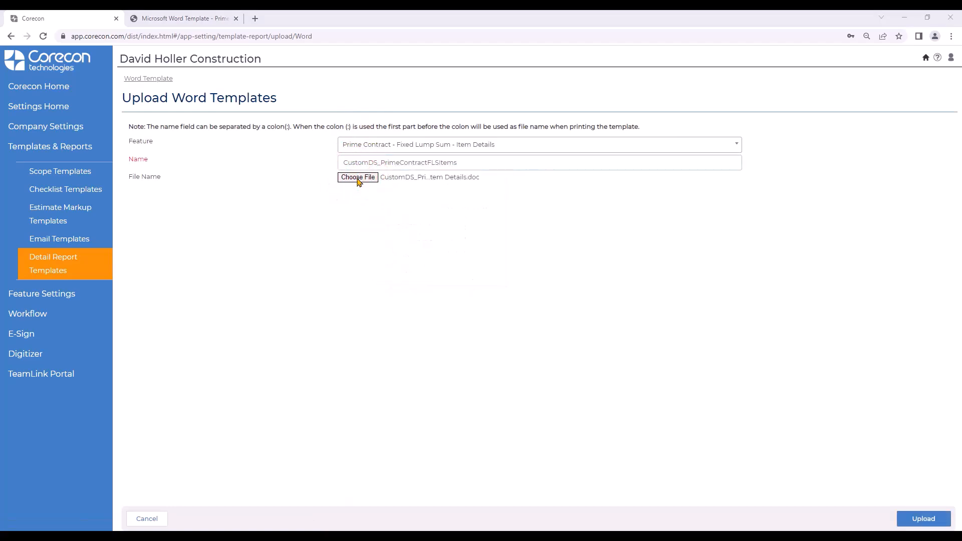
left_click(358, 177)
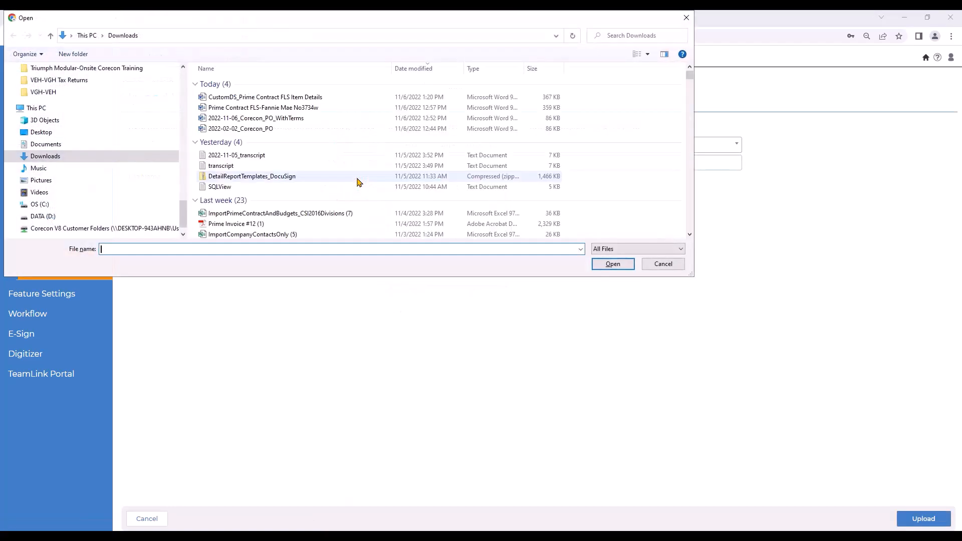
left_click(278, 102)
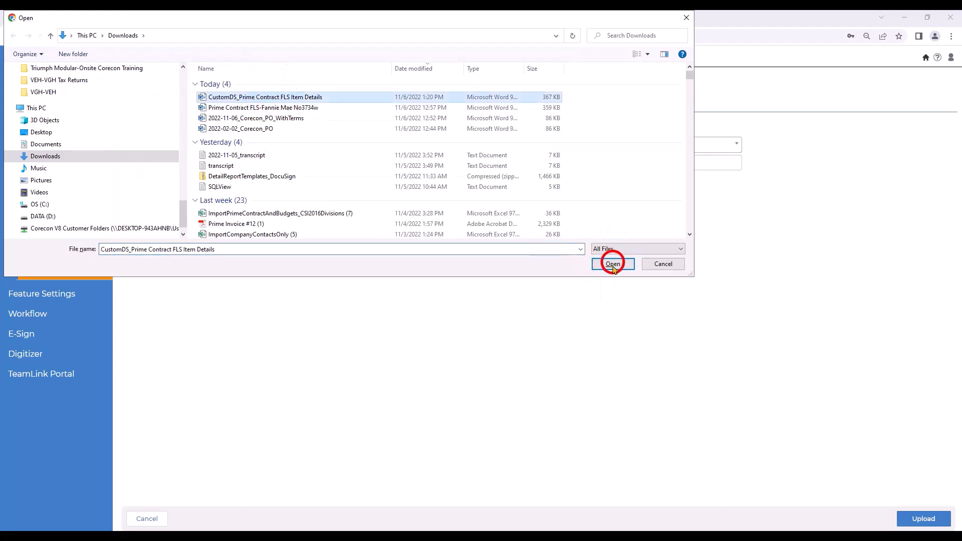
left_click(613, 263)
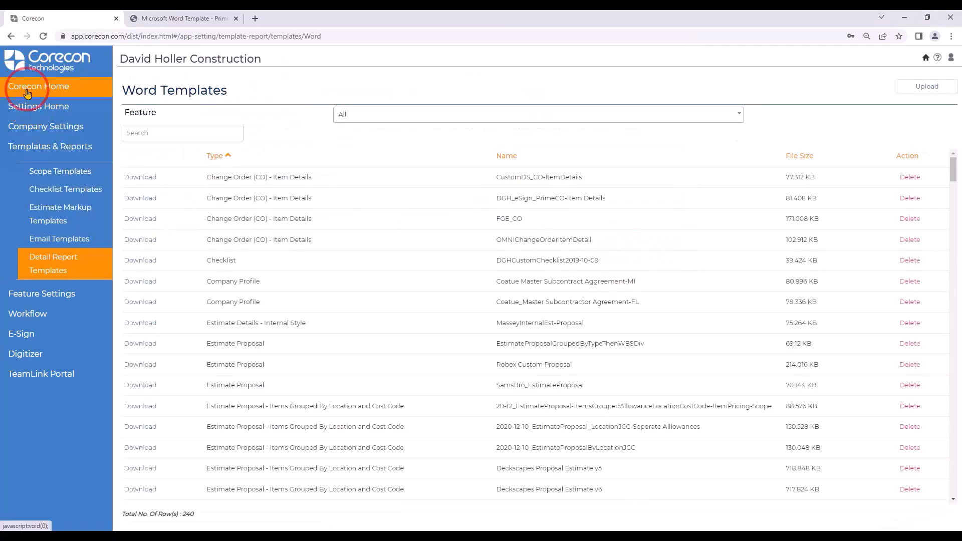
Return to the prime contract and generate its Prime Contract Details report as PDF with the CustomDS_PrimeContractFLSItems template.
left_click(27, 93)
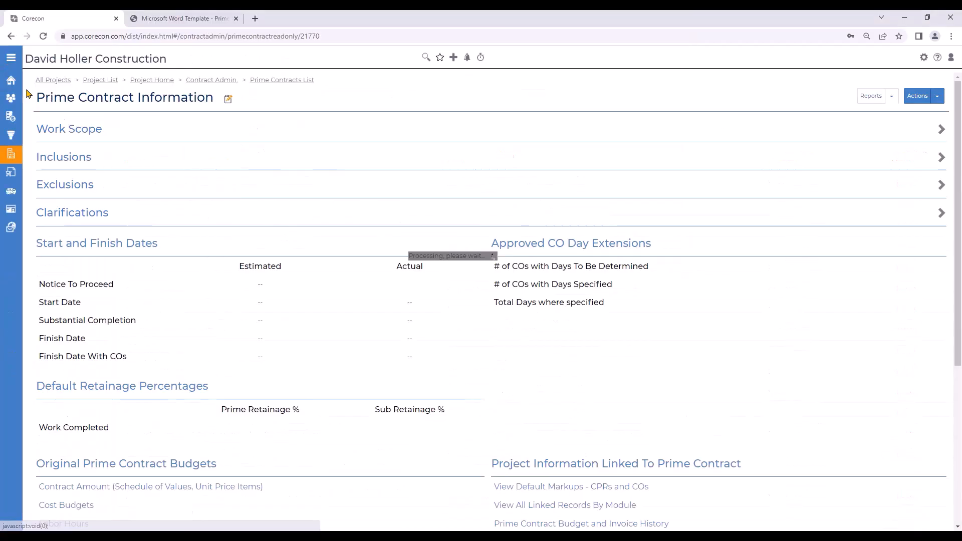
left_click(892, 96)
left_click(864, 115)
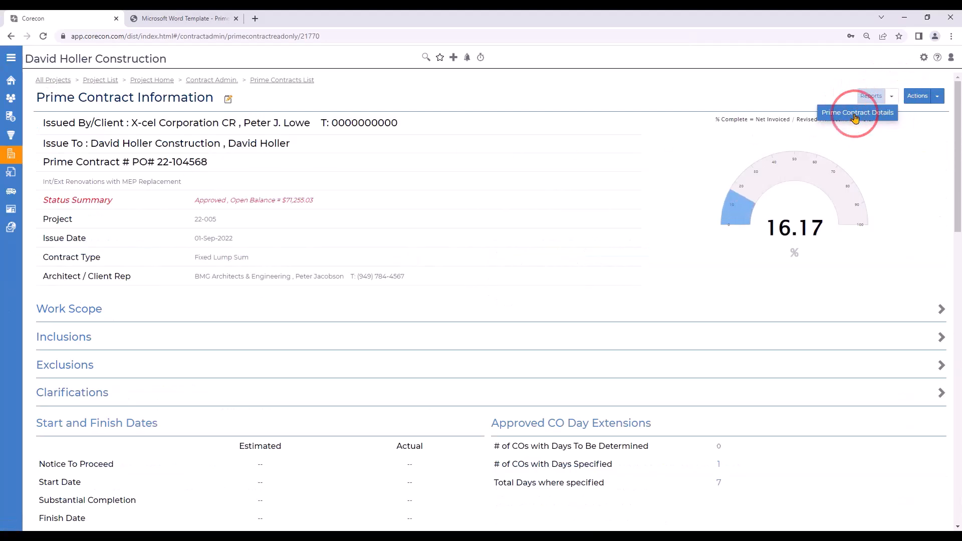
left_click(471, 144)
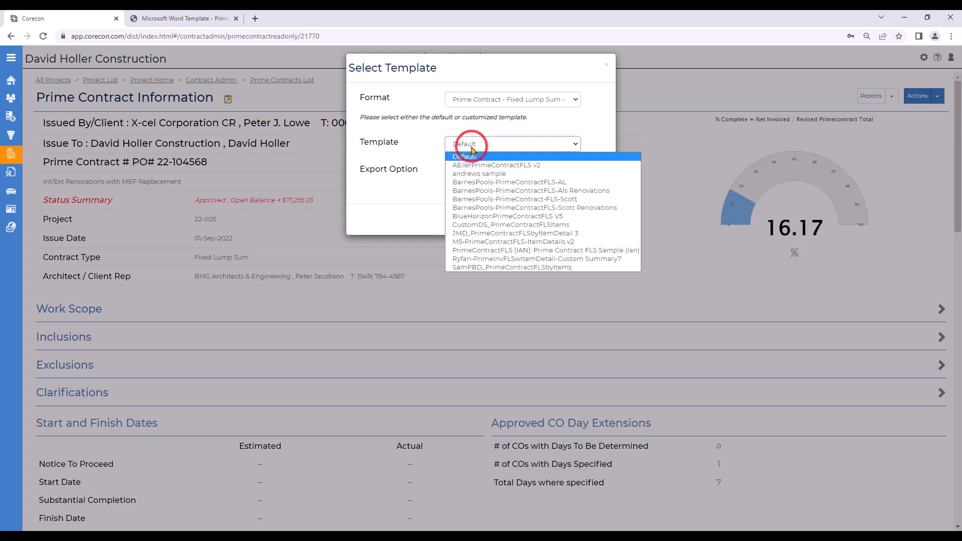
left_click(501, 225)
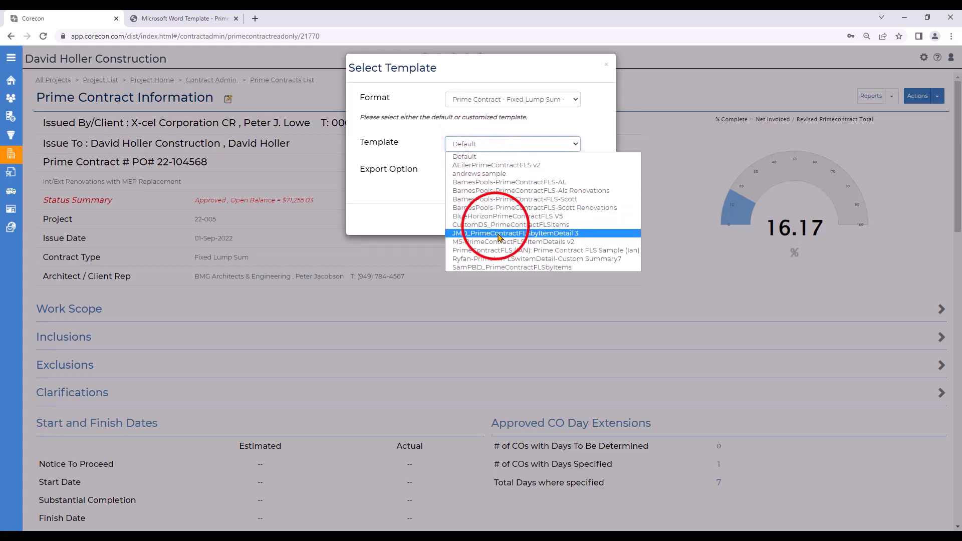
left_click(480, 218)
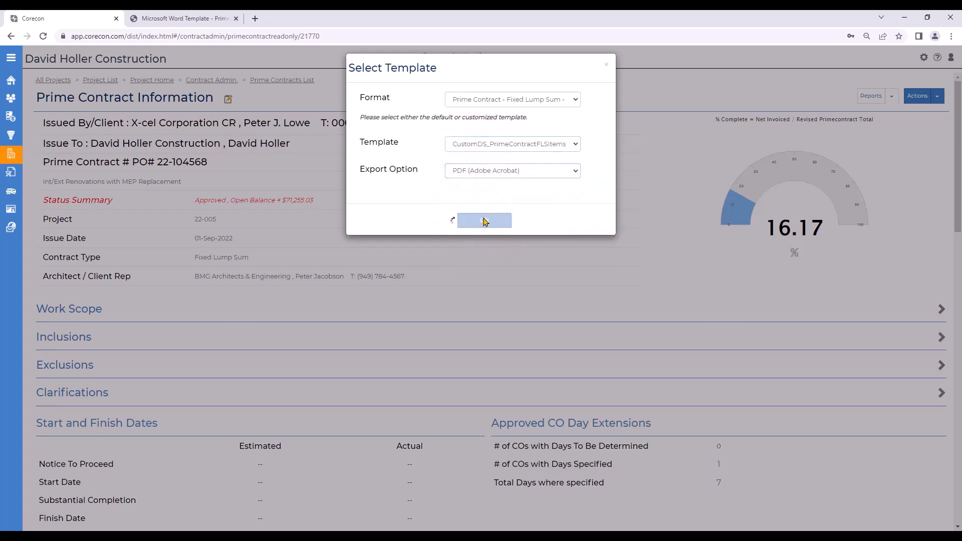
Examine the initials footers and the signature block throughout the generated contract PDF, and close it.
scroll(449, 360, "down", 5)
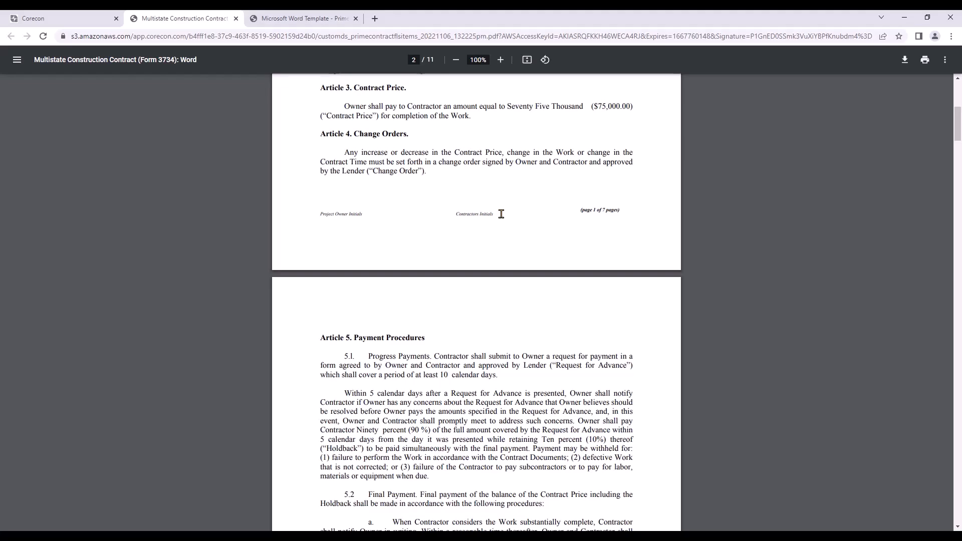
scroll(521, 346, "down", 10)
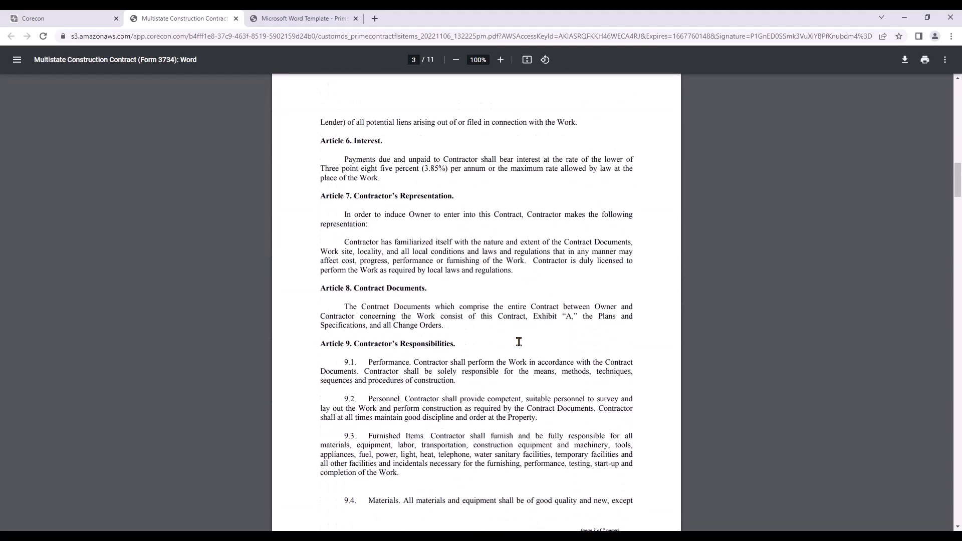
scroll(519, 342, "down", 3)
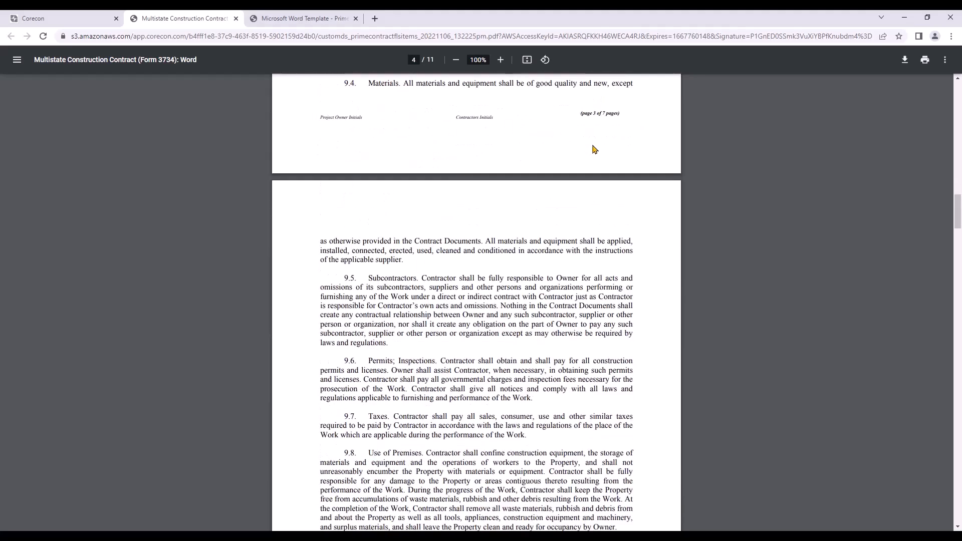
scroll(520, 350, "down", 10)
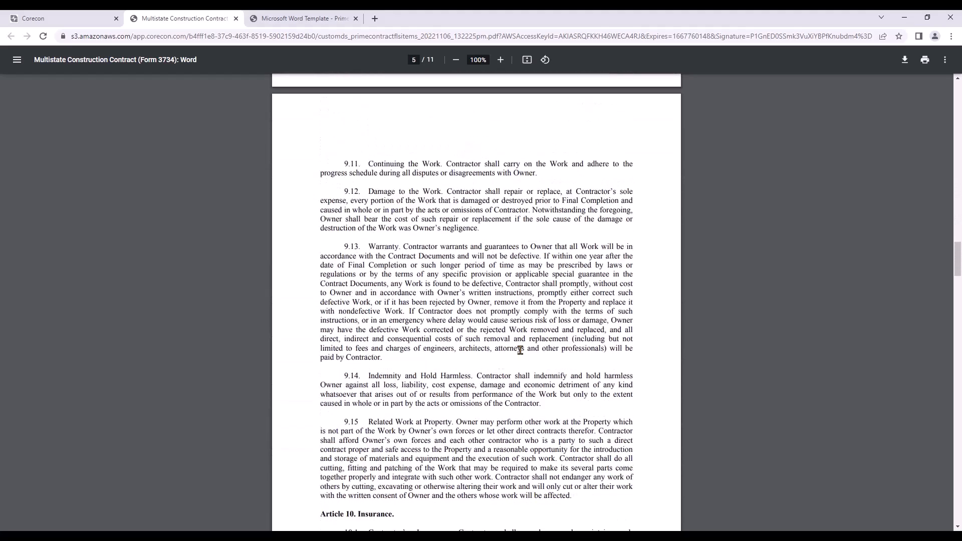
scroll(520, 351, "down", 15)
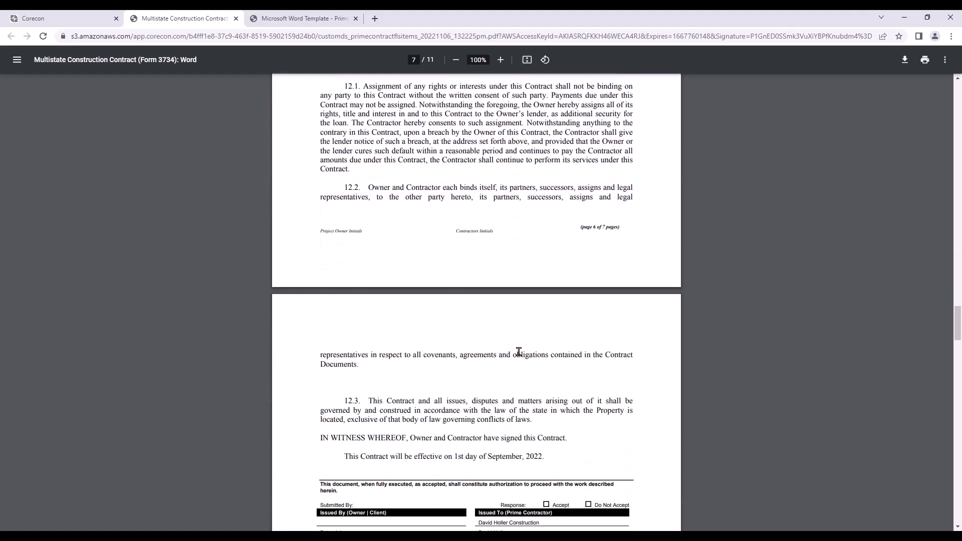
scroll(519, 352, "down", 5)
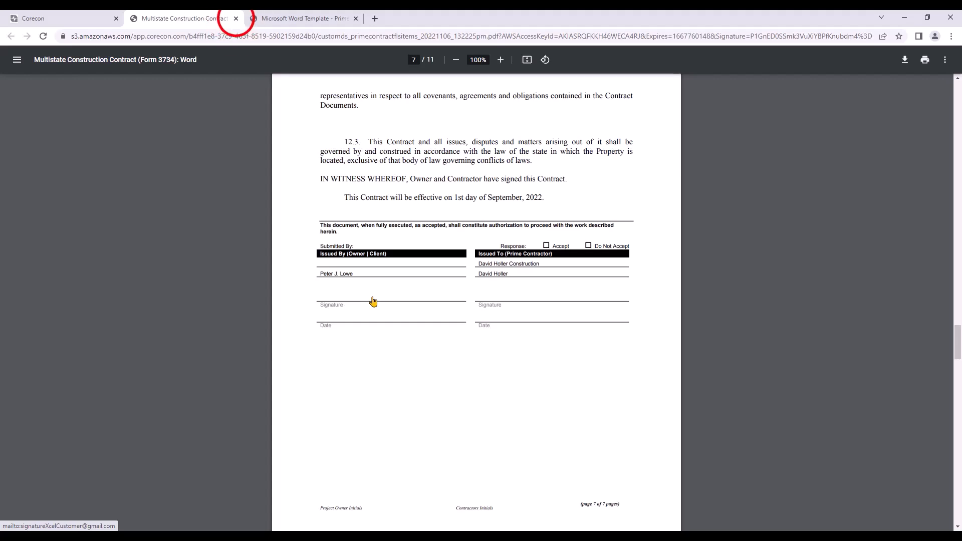
left_click(235, 18)
Export the report with the CustomDS_PrimeContractFLSItems template using the Save PDF to Linked Files option.
left_click(500, 146)
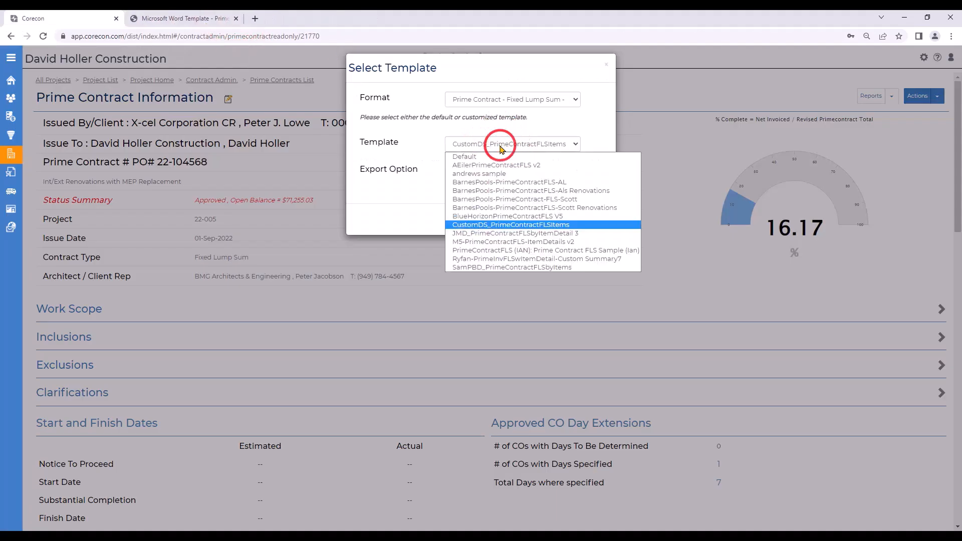
left_click(500, 145)
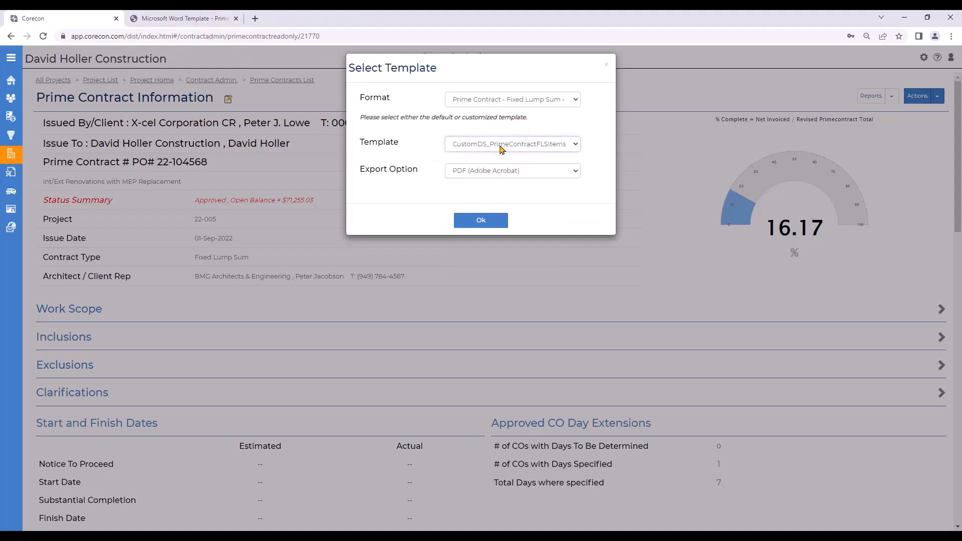
left_click(492, 171)
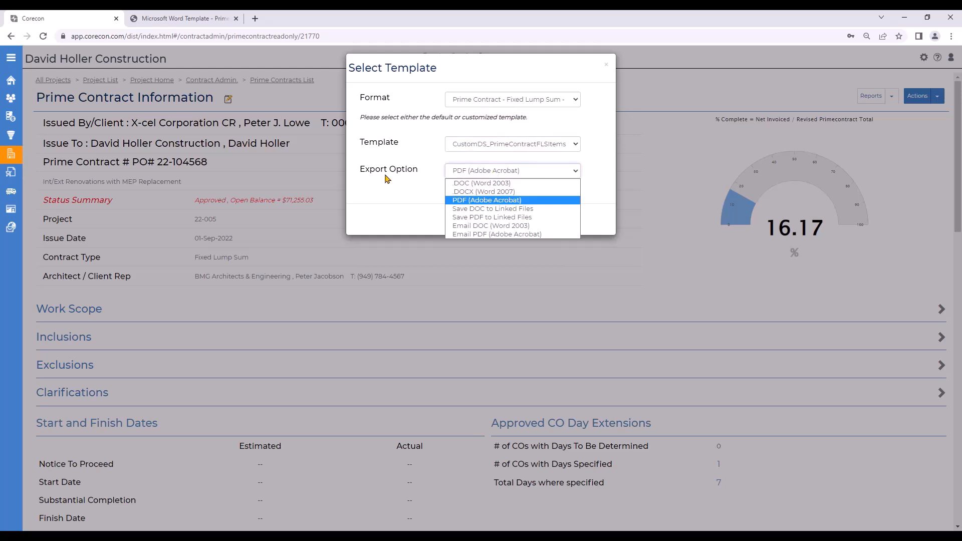
left_click(466, 218)
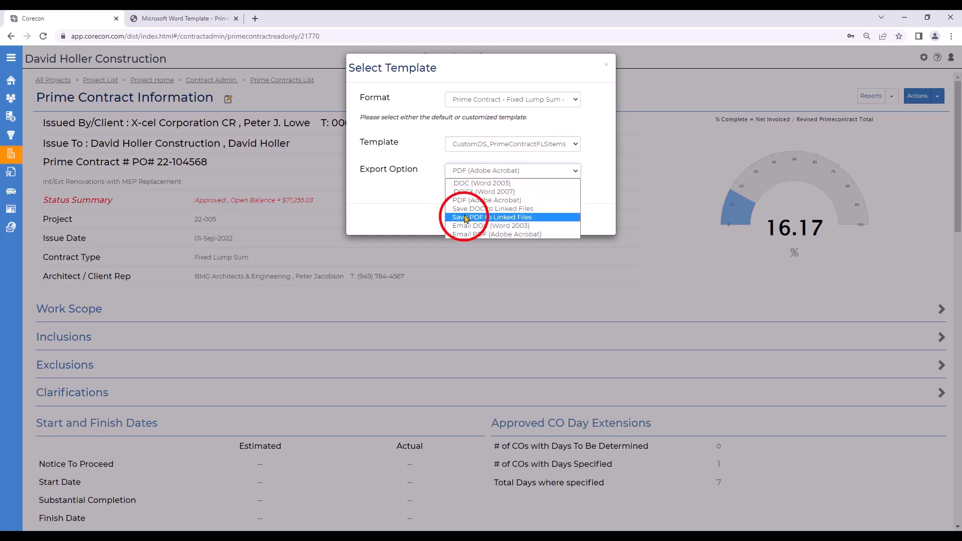
left_click(481, 220)
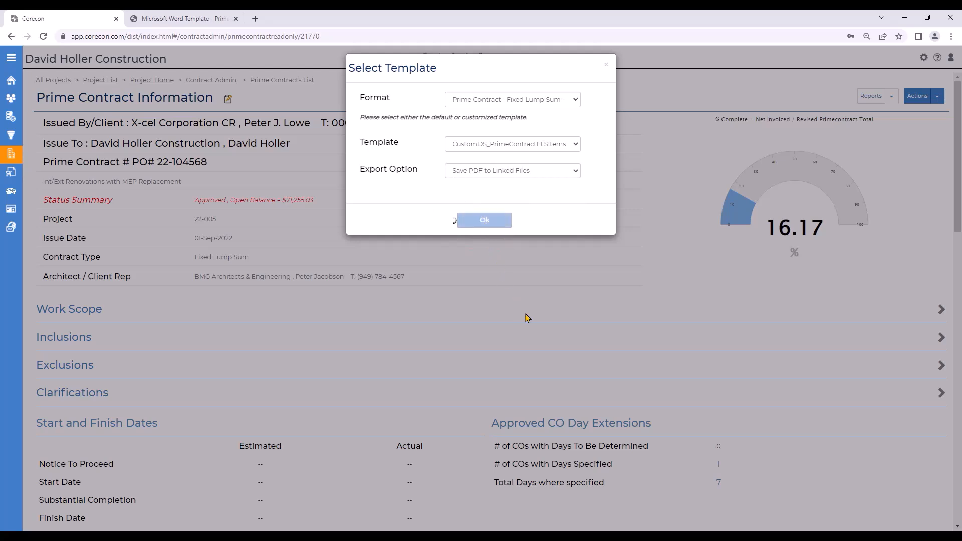
Start the e-sign process for the newly saved CustomDS_PrimeContractFLSItems PDF in the contract's linked files.
scroll(526, 319, "down", 12)
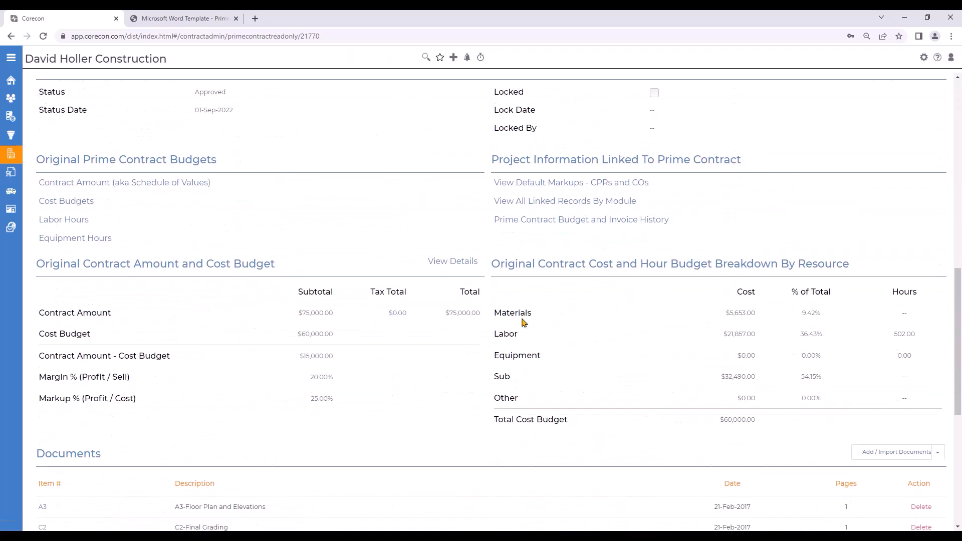
scroll(524, 321, "down", 5)
left_click(902, 386)
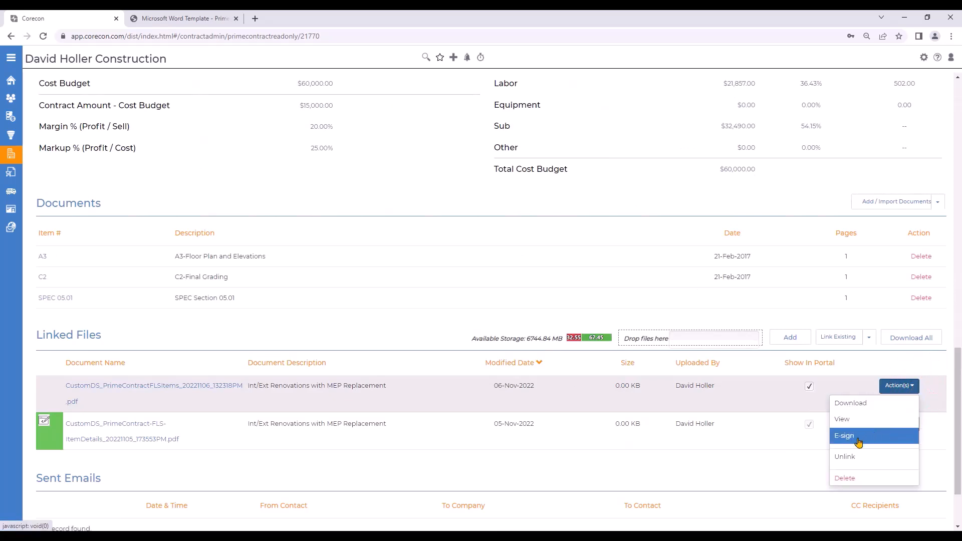
left_click(859, 443)
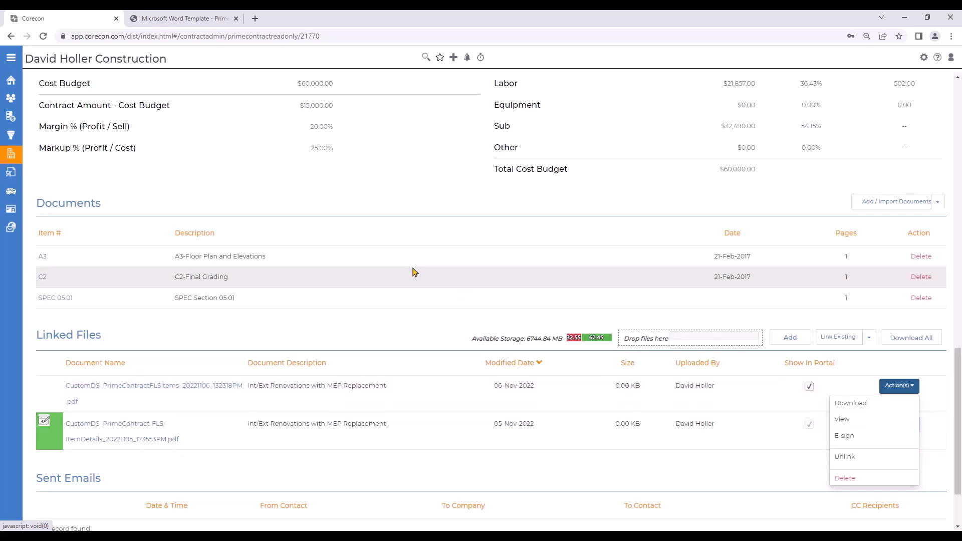